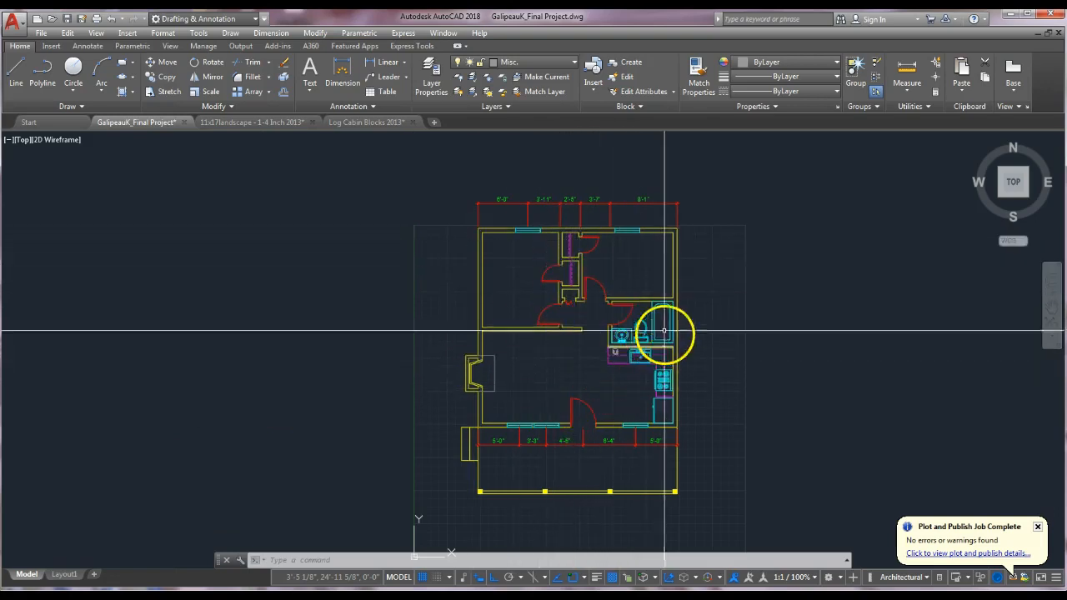
# Turn off the Dimensions layer so the floor plan shows without its dimensions
pyautogui.click(425, 176)
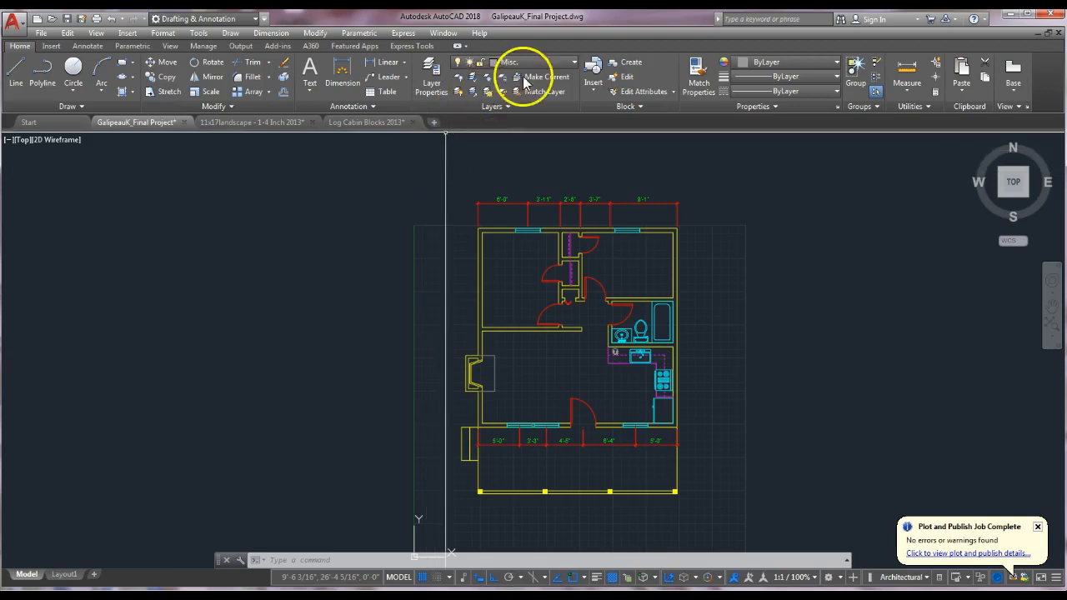
pyautogui.click(572, 65)
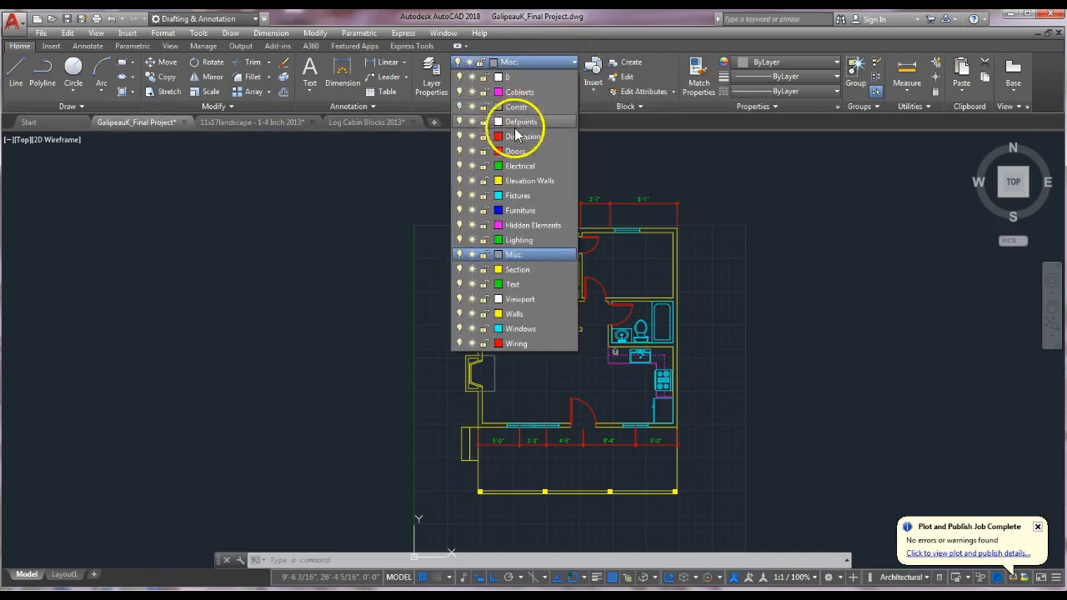
pyautogui.click(459, 136)
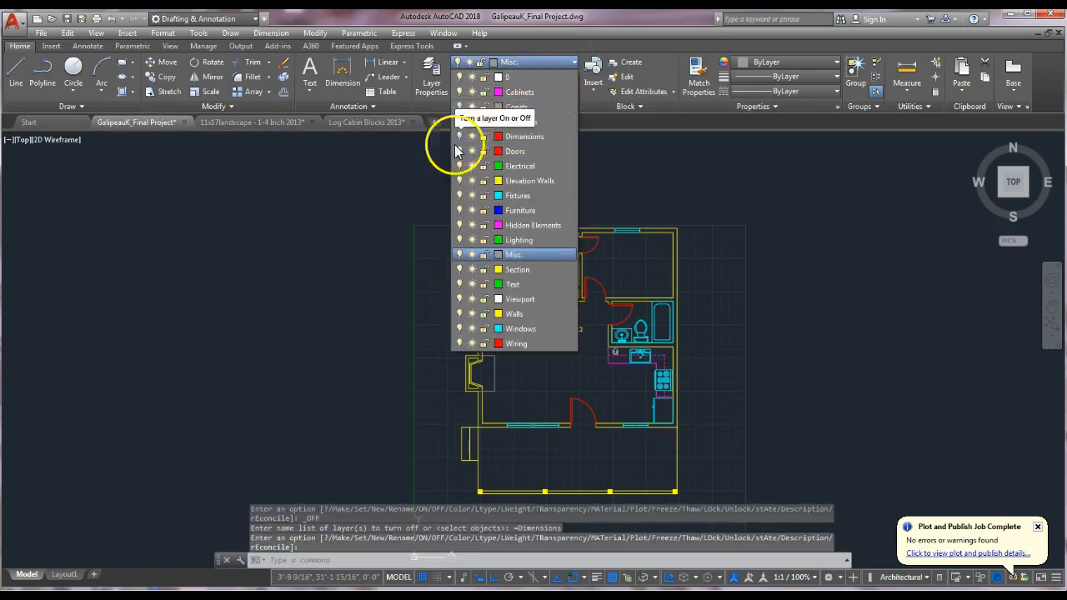
pyautogui.click(403, 217)
pyautogui.moveTo(419, 267); pyautogui.dragTo(427, 210, button='middle')
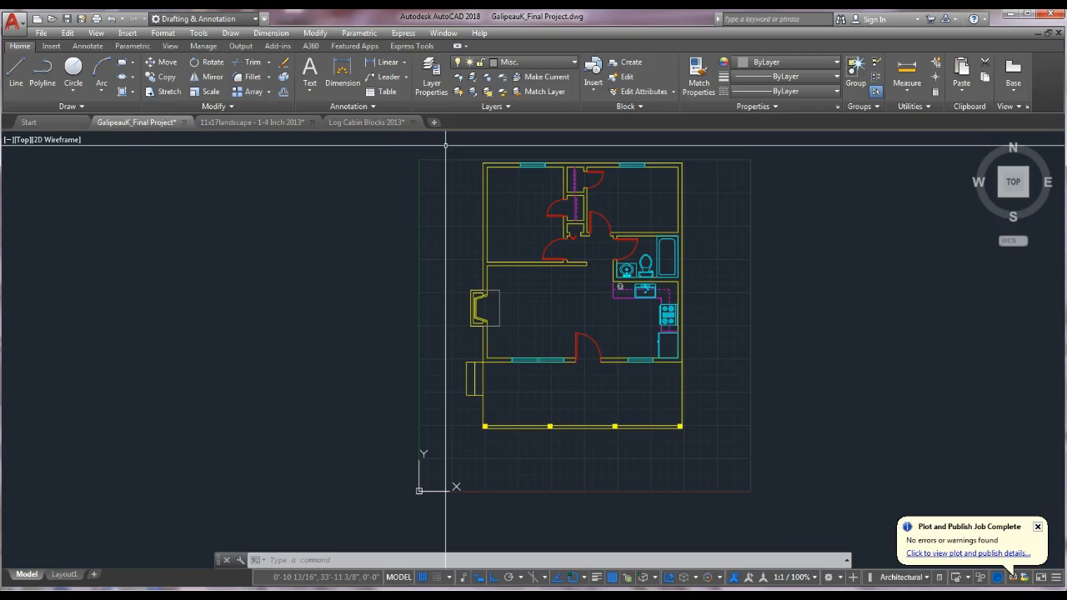
# Start a block definition named Base Plan with its base point at the upper-right outer corner of the house walls
pyautogui.write('k')
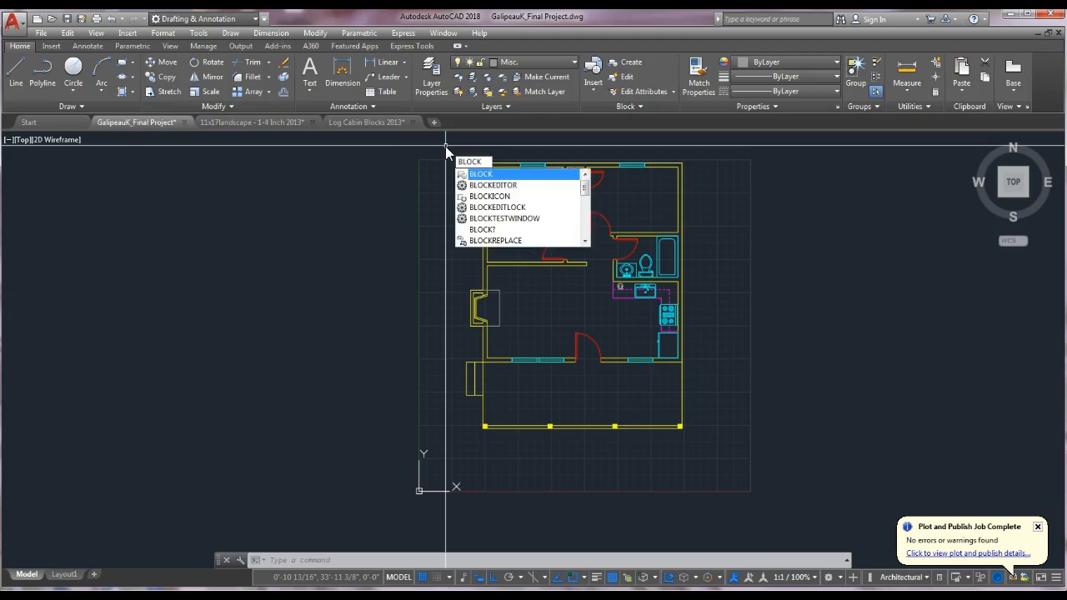
pyautogui.press('Return')
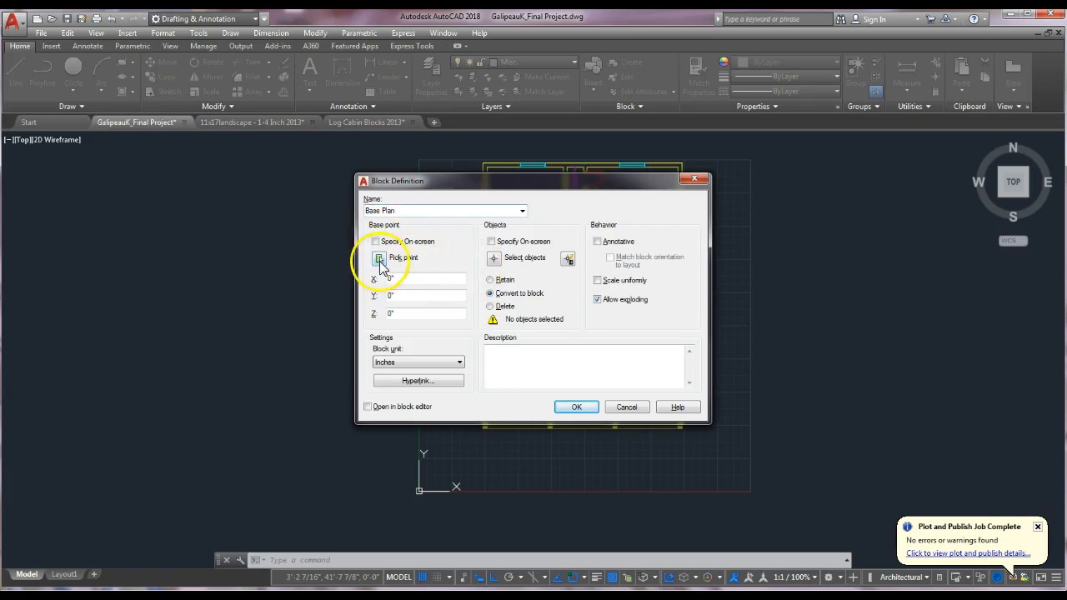
pyautogui.click(380, 259)
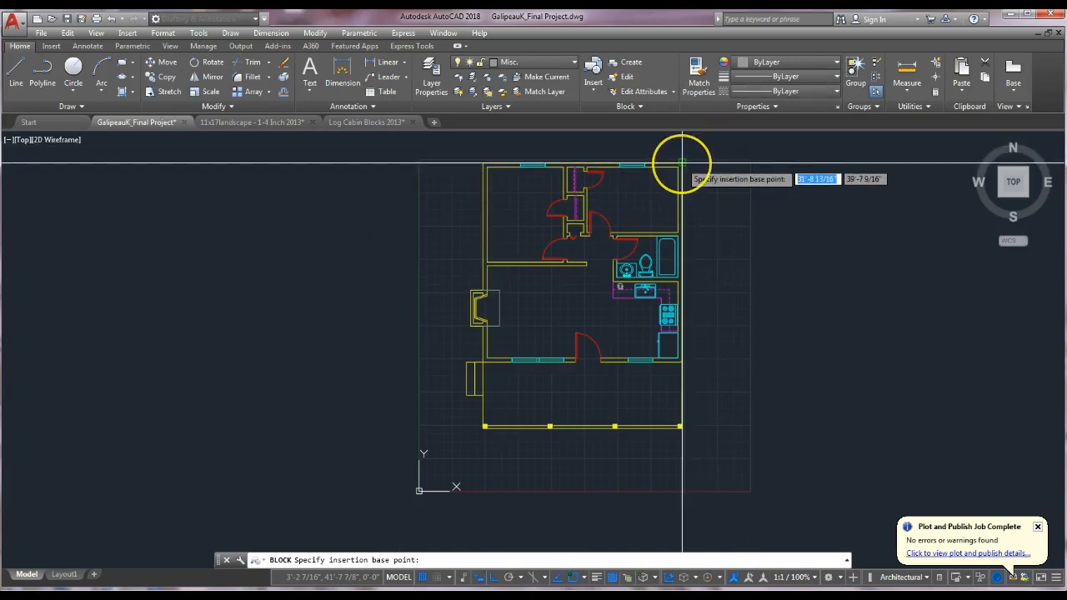
pyautogui.click(682, 163)
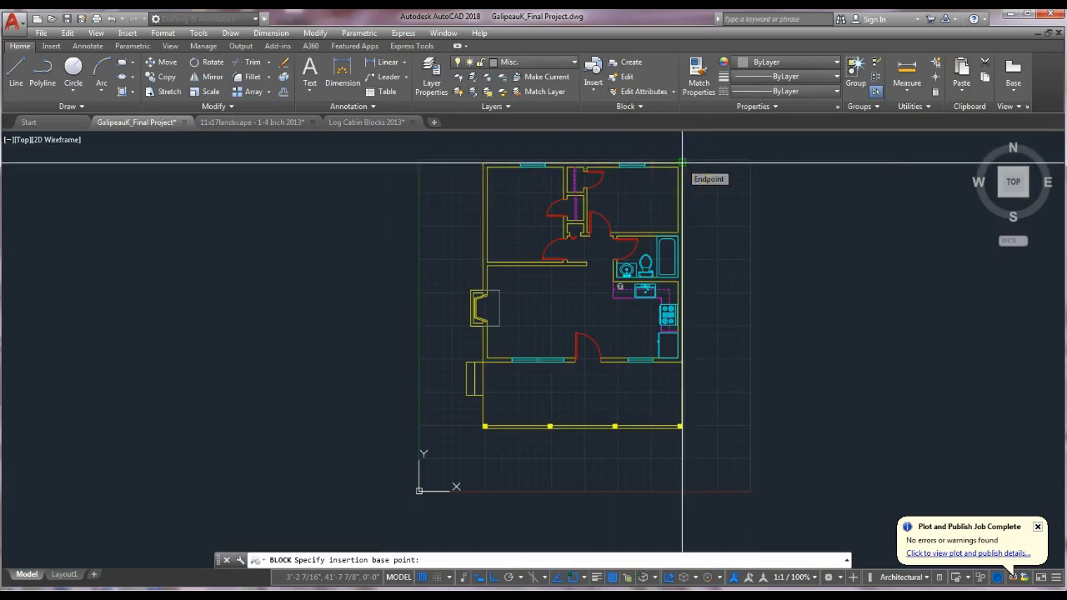
pyautogui.click(682, 163)
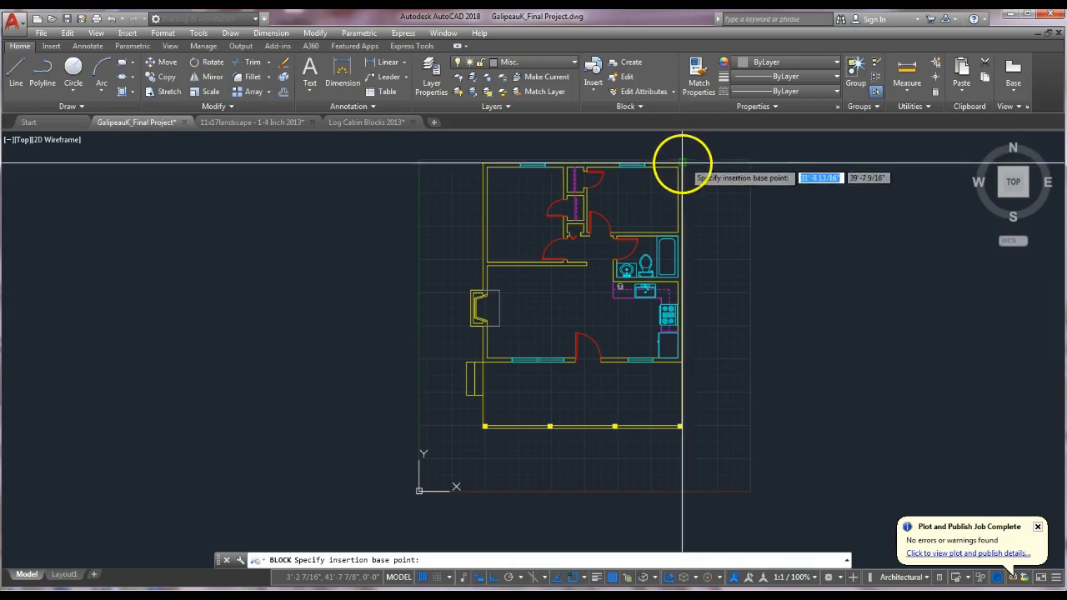
pyautogui.click(592, 296)
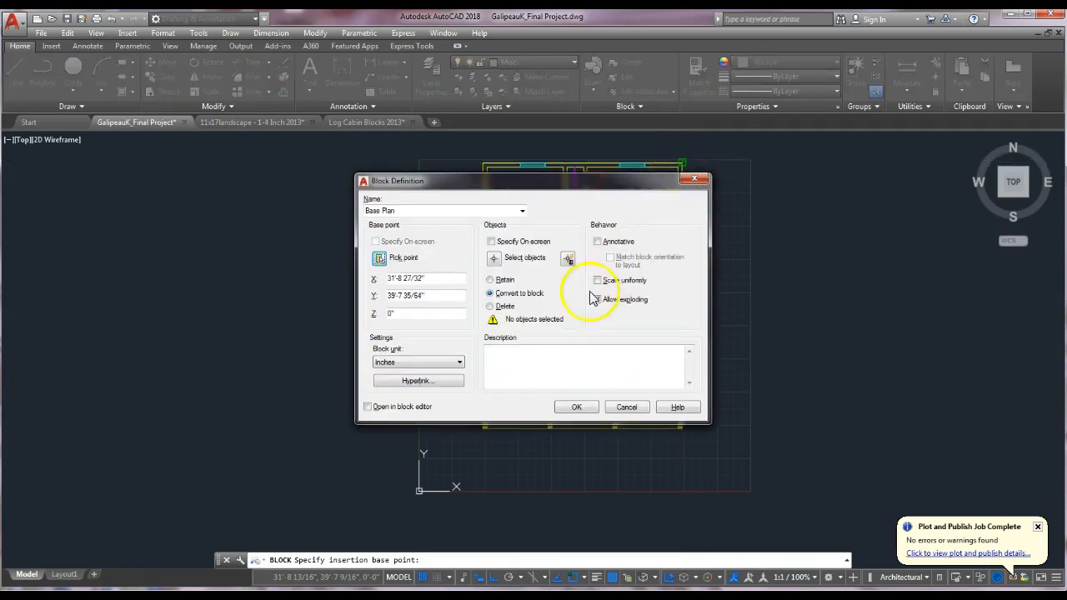
# Set the block's source objects to Retain, select the entire floor plan, and create the block
pyautogui.click(490, 294)
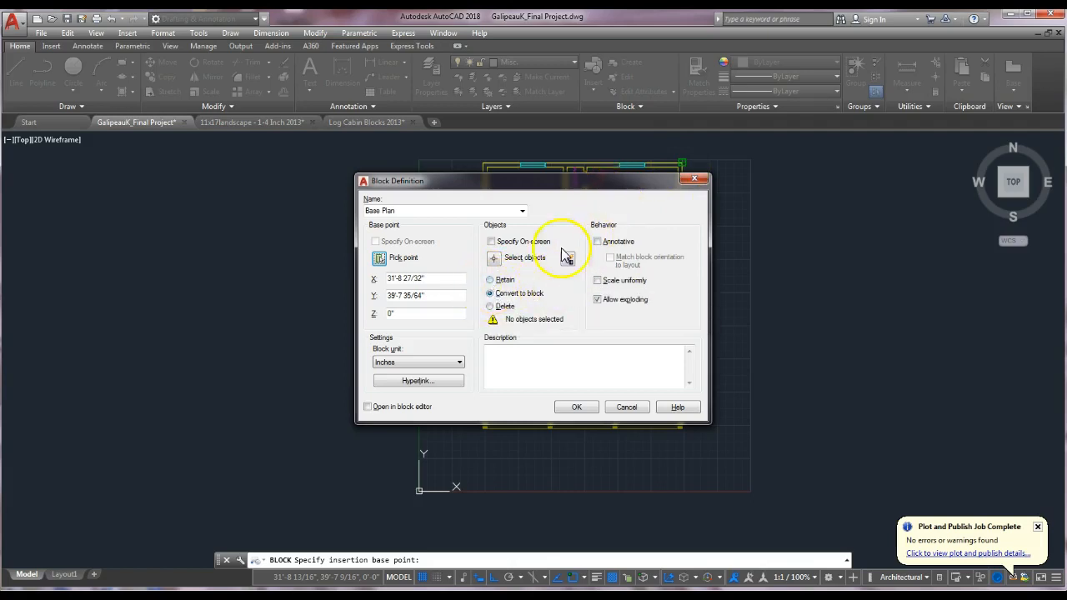
pyautogui.click(493, 261)
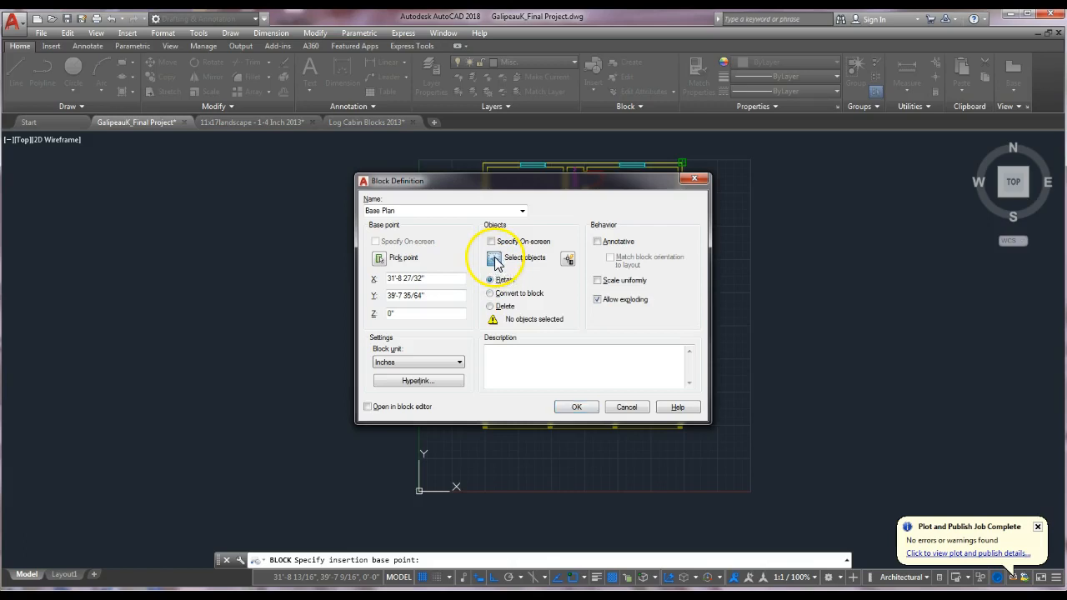
pyautogui.click(426, 146)
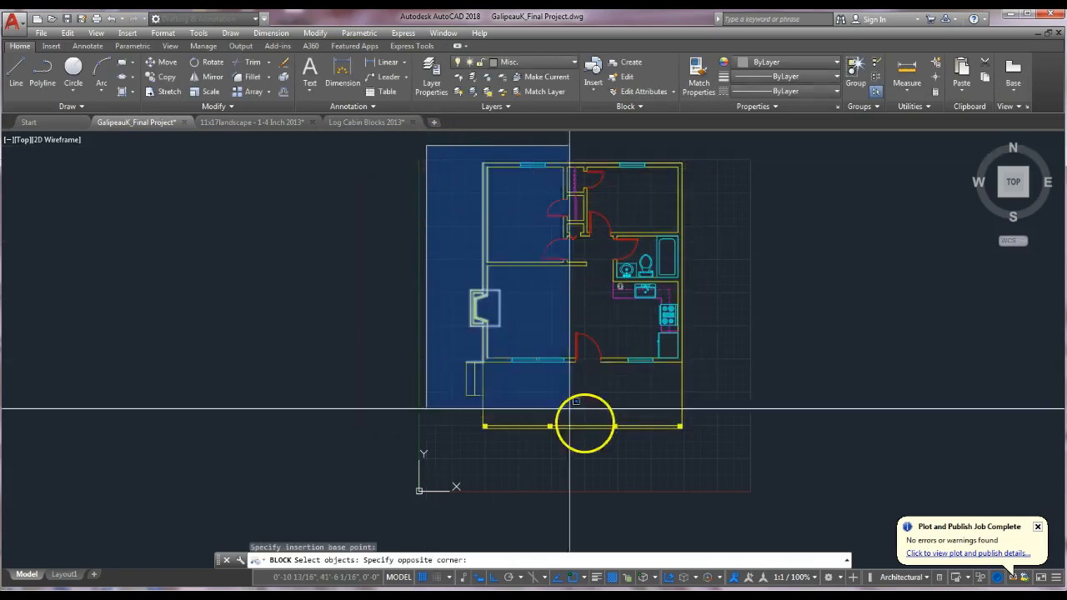
pyautogui.click(717, 456)
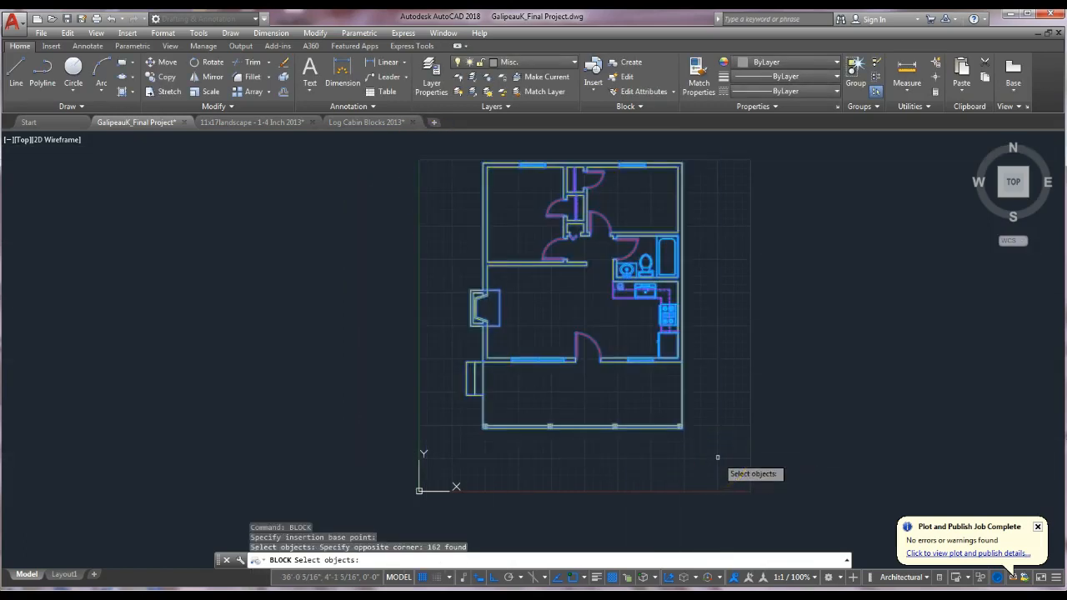
pyautogui.press('Return')
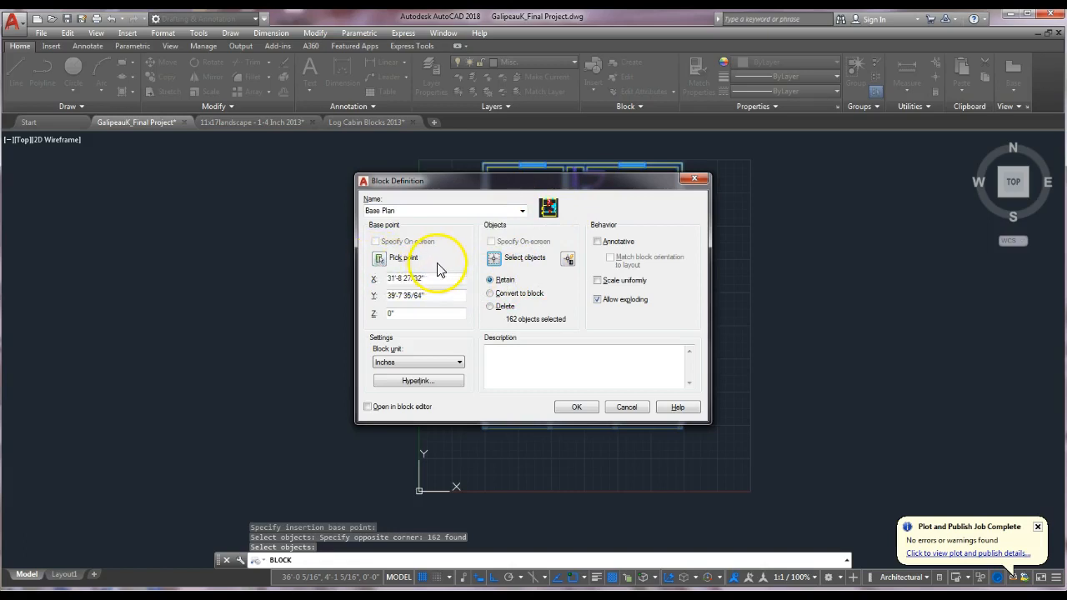
pyautogui.click(578, 408)
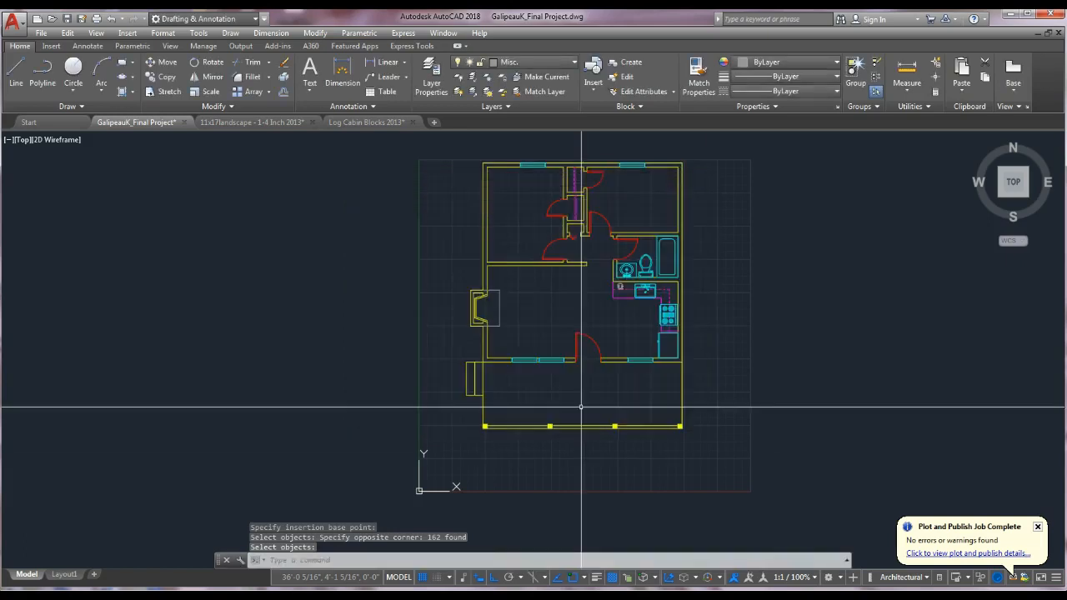
# Insert the Base Plan block about 44' to the right of the original plan, aligned with its top wall
pyautogui.click(51, 46)
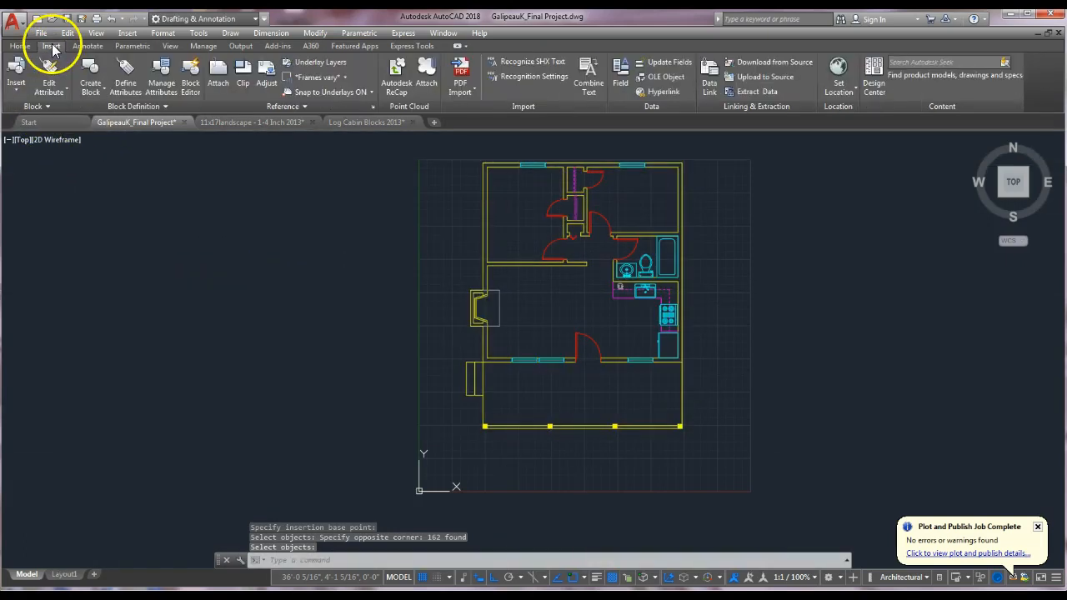
pyautogui.click(20, 90)
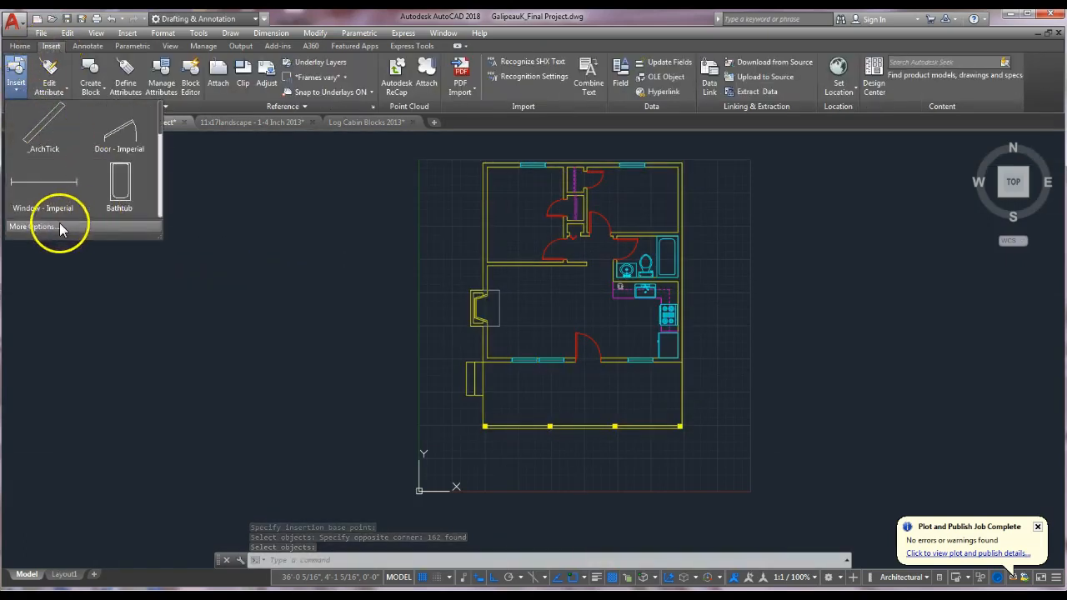
pyautogui.click(54, 223)
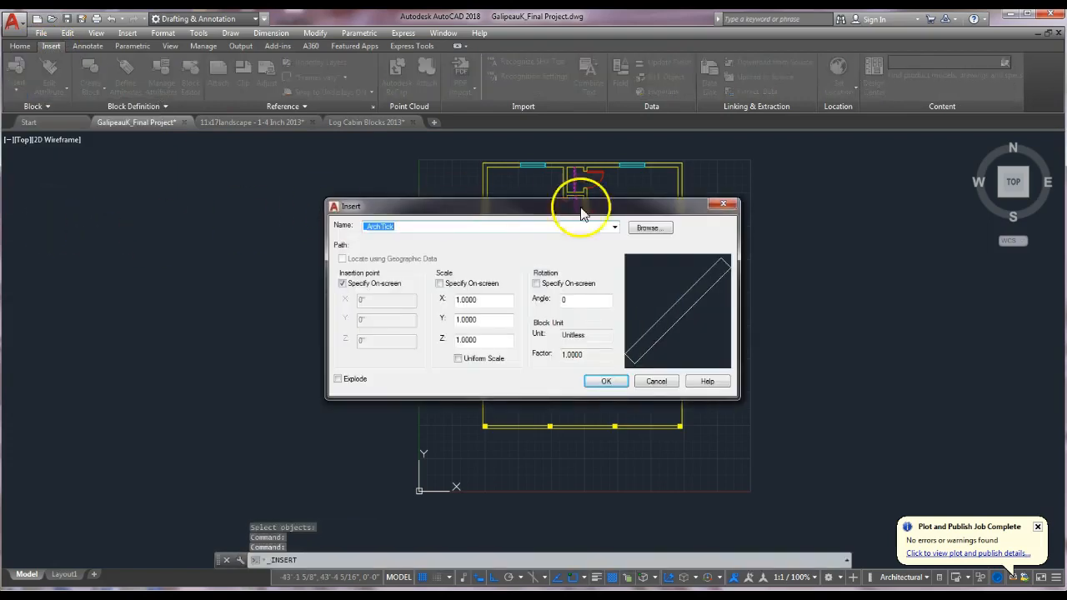
pyautogui.click(615, 228)
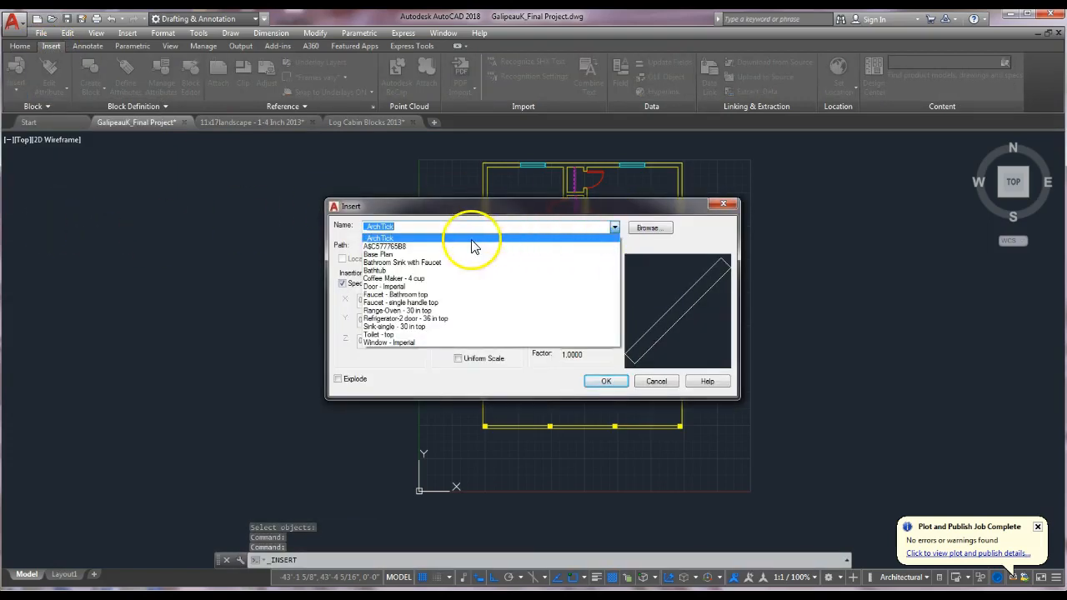
pyautogui.click(387, 255)
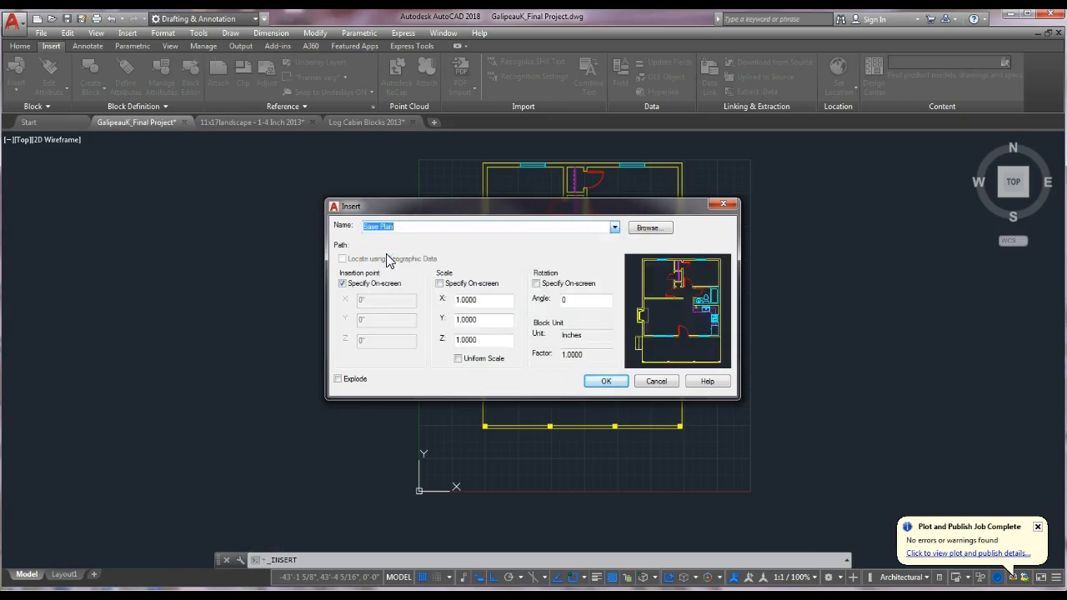
pyautogui.click(609, 381)
pyautogui.scroll(-2, 825, 375)
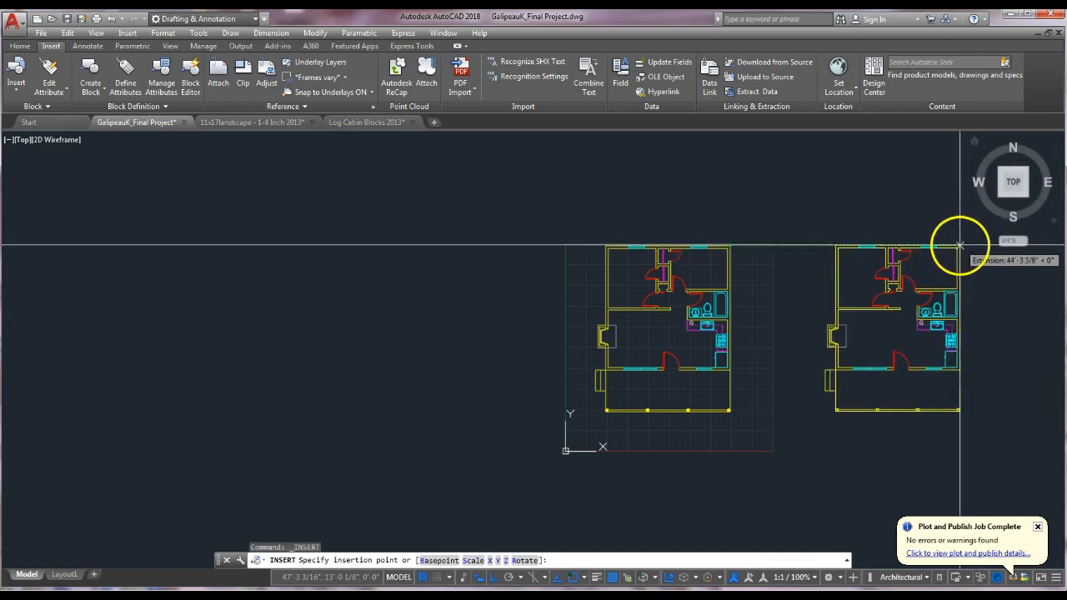
pyautogui.click(952, 246)
pyautogui.scroll(-3, 801, 317)
pyautogui.moveTo(801, 325); pyautogui.dragTo(617, 325, button='middle')
pyautogui.scroll(2, 612, 311)
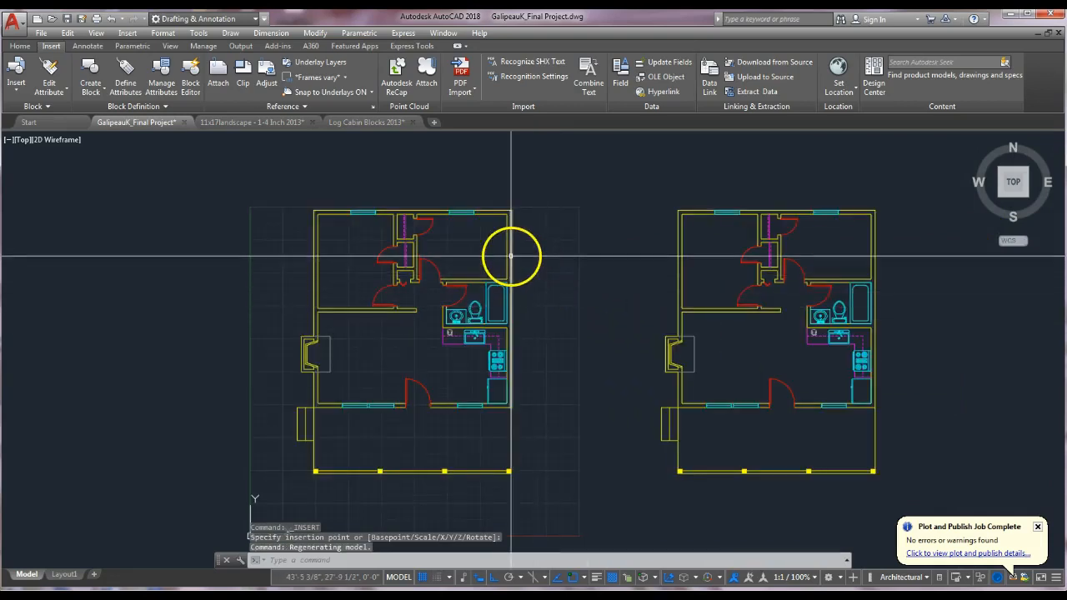
# Move the inserted Base Plan block horizontally farther to the right of the original plan
pyautogui.press('Escape')
pyautogui.press('Escape')
pyautogui.click(858, 213)
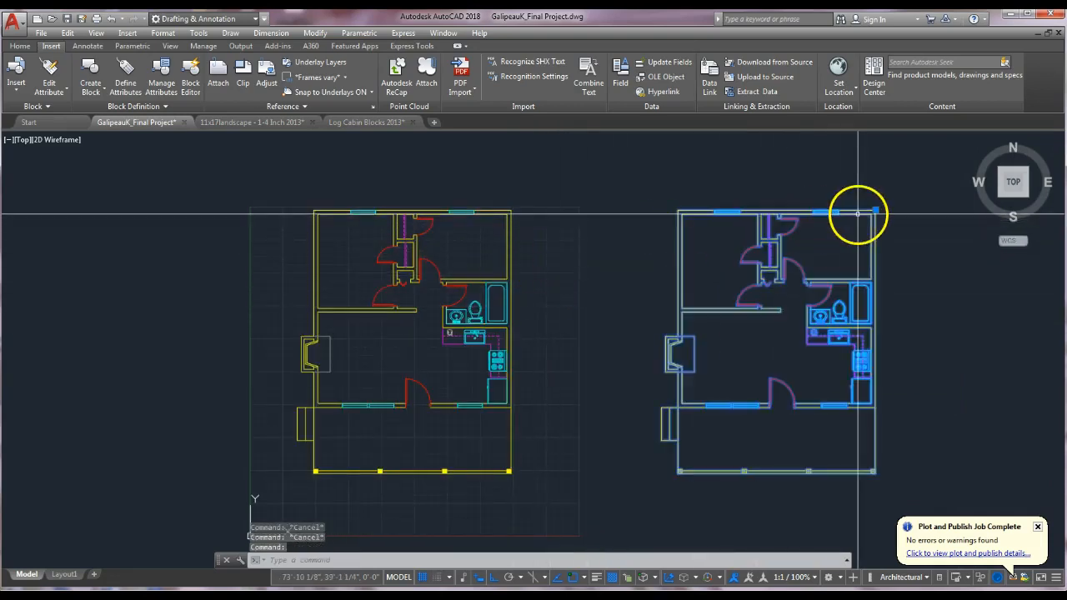
pyautogui.press('Escape')
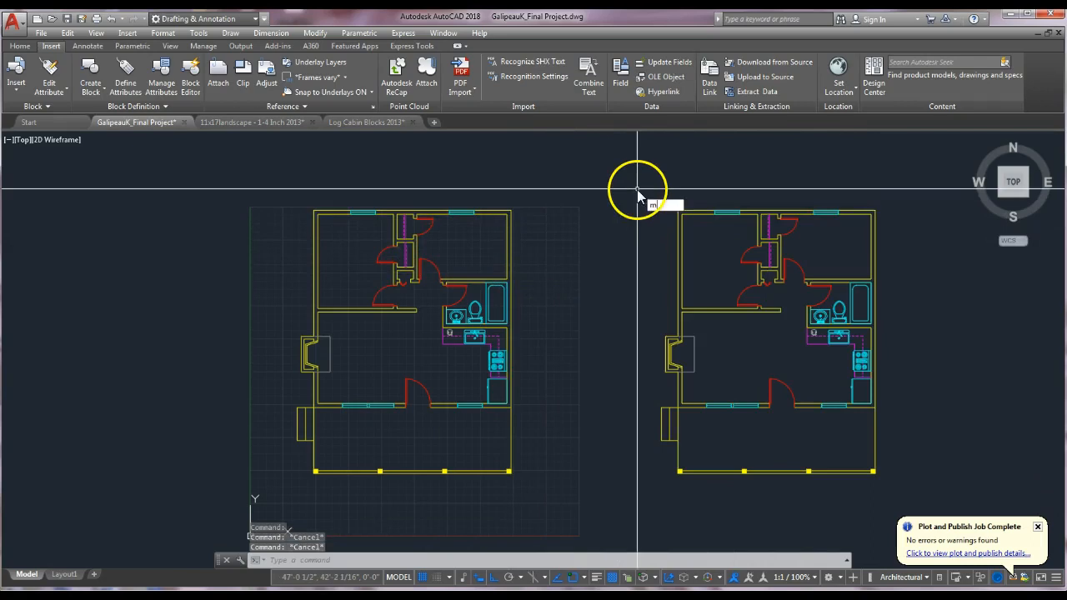
pyautogui.write('m')
pyautogui.press('Return')
pyautogui.click(639, 146)
pyautogui.click(893, 496)
pyautogui.press('Return')
pyautogui.click(725, 502)
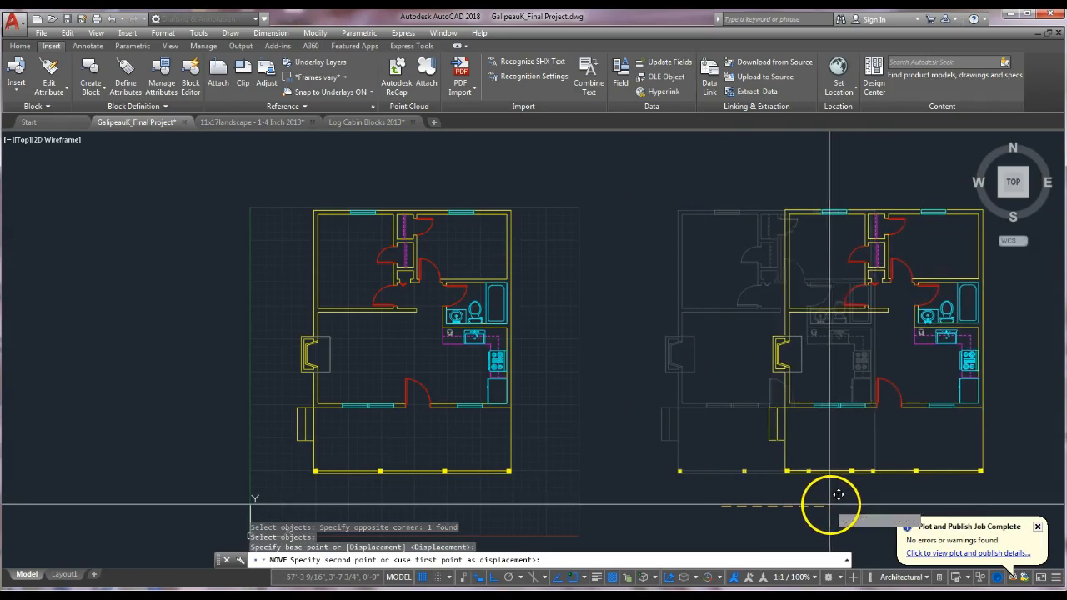
pyautogui.click(834, 501)
pyautogui.press('Escape')
pyautogui.press('Escape')
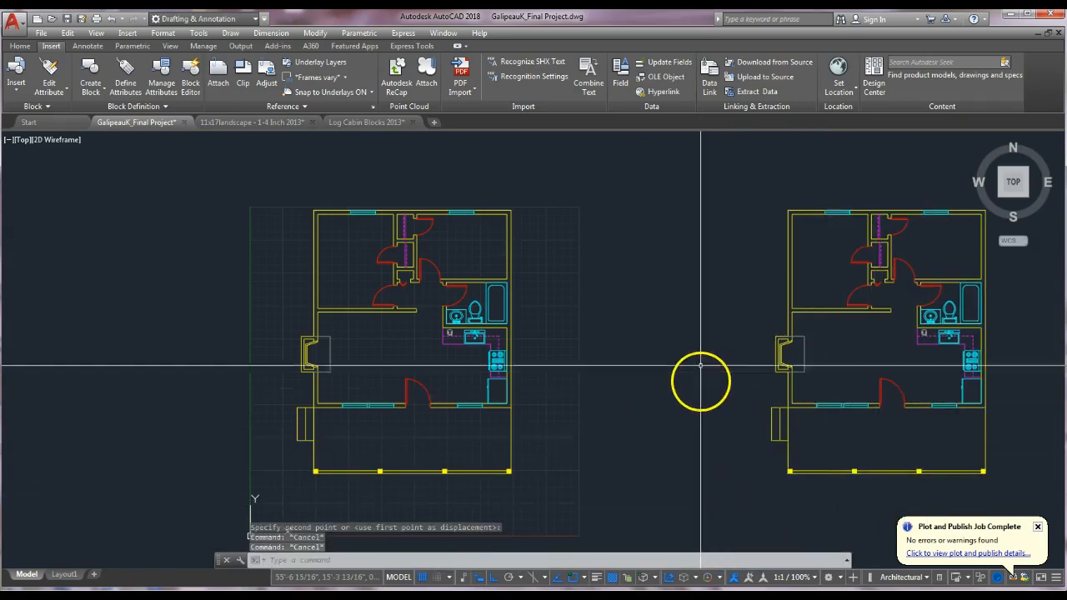
# Insert a second Base Plan block about 54'-6" to the right of the first copy, aligned with its top wall
pyautogui.scroll(-3, 701, 388)
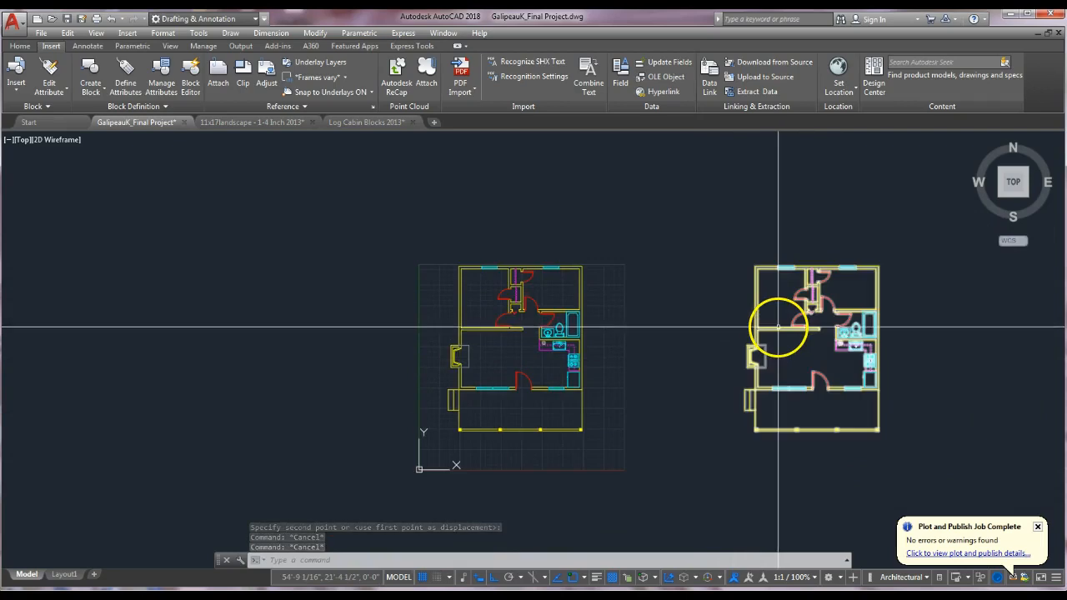
pyautogui.press('Escape')
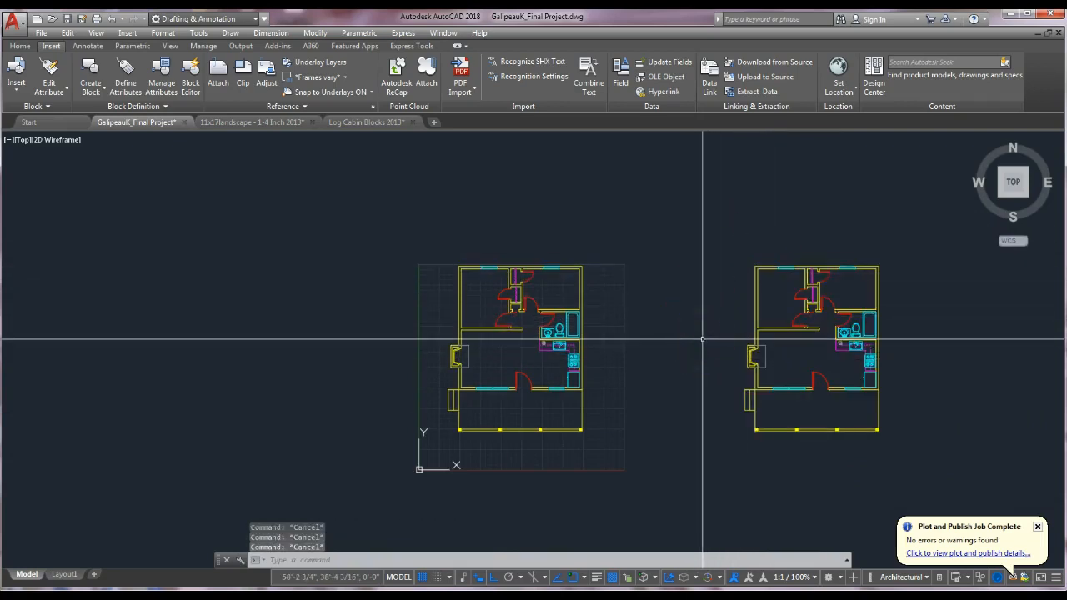
pyautogui.moveTo(895, 420); pyautogui.dragTo(804, 412, button='middle')
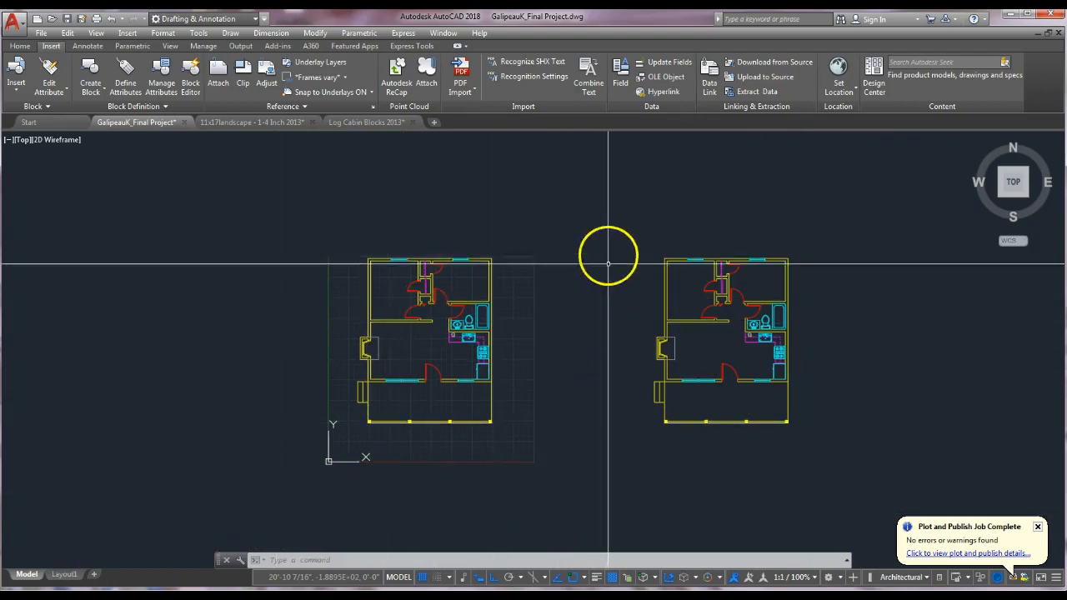
pyautogui.moveTo(679, 453); pyautogui.dragTo(476, 448, button='middle')
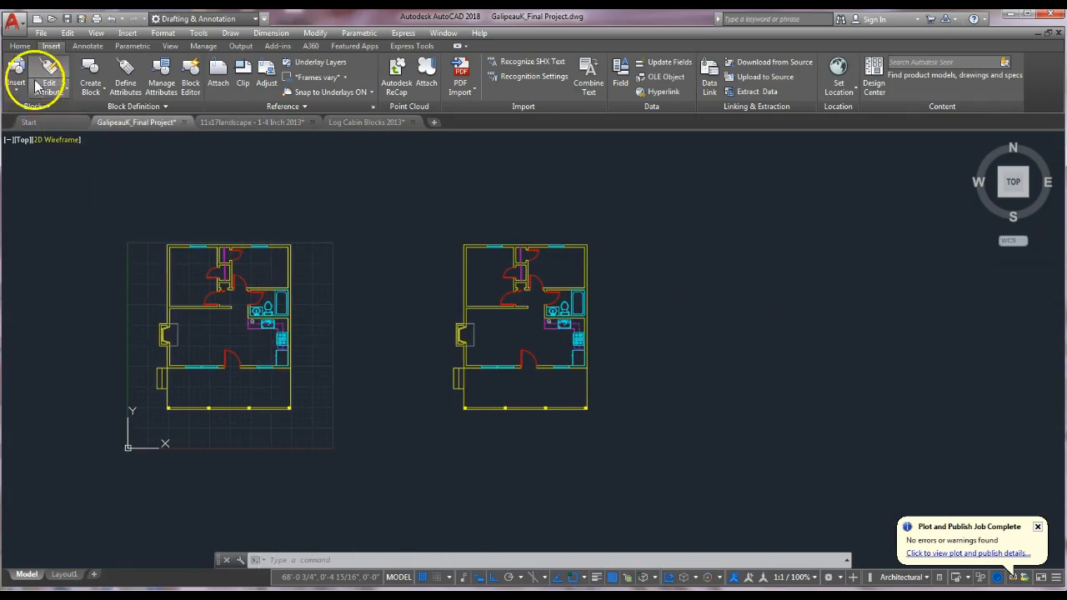
pyautogui.click(12, 90)
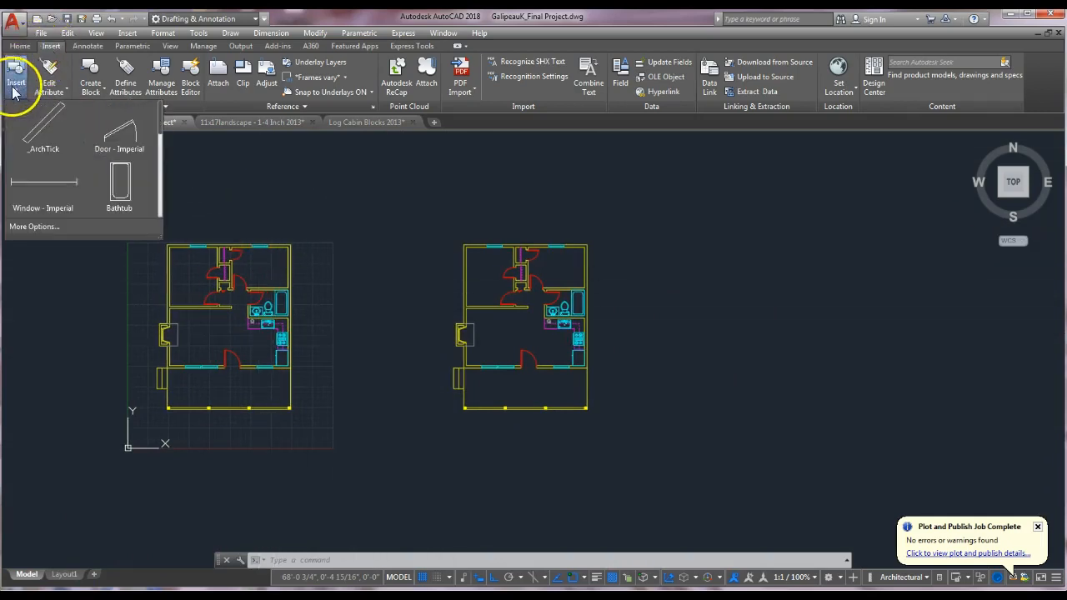
pyautogui.click(48, 227)
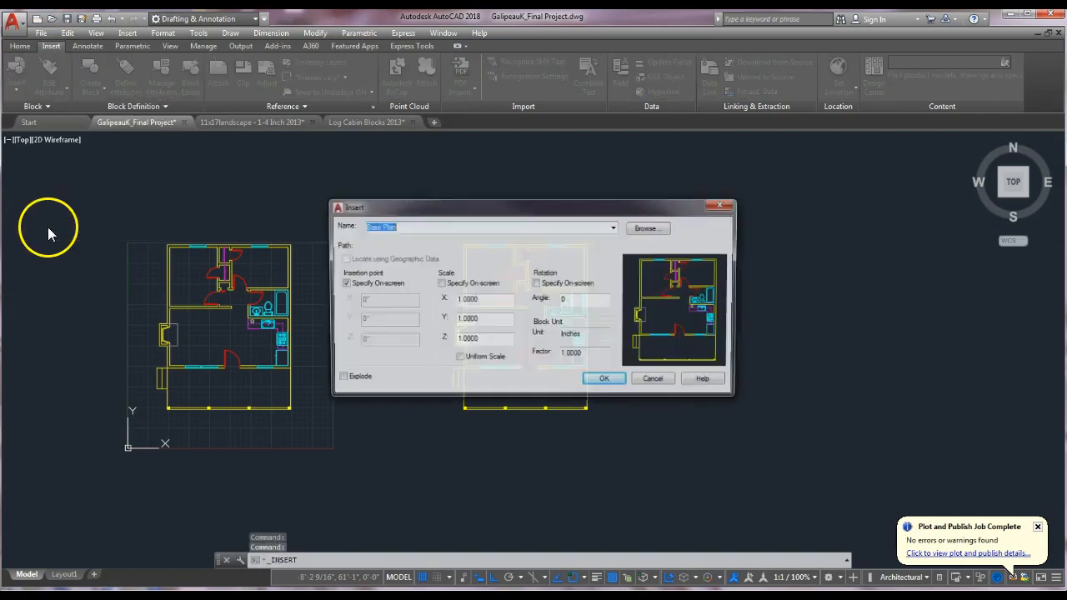
pyautogui.click(608, 383)
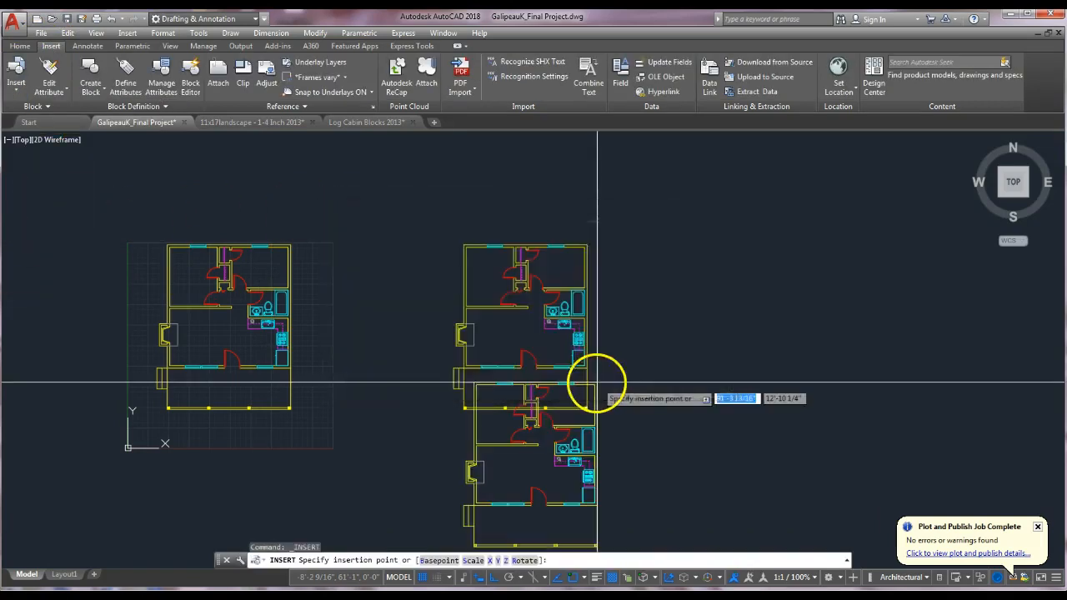
pyautogui.click(588, 246)
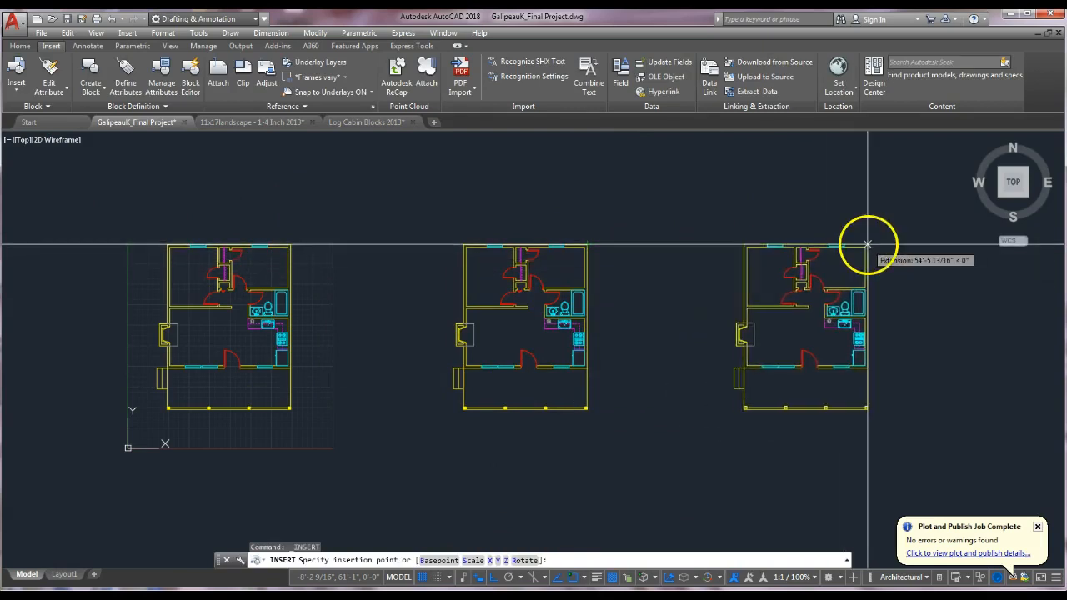
pyautogui.click(866, 245)
# Insert a third Base Plan block about 54'-8" to the right of the second copy, aligned with its top wall
pyautogui.moveTo(929, 269)
pyautogui.mouseDown(button='middle')
pyautogui.moveTo(642, 281)
pyautogui.moveTo(548, 258)
pyautogui.mouseUp(button='middle')
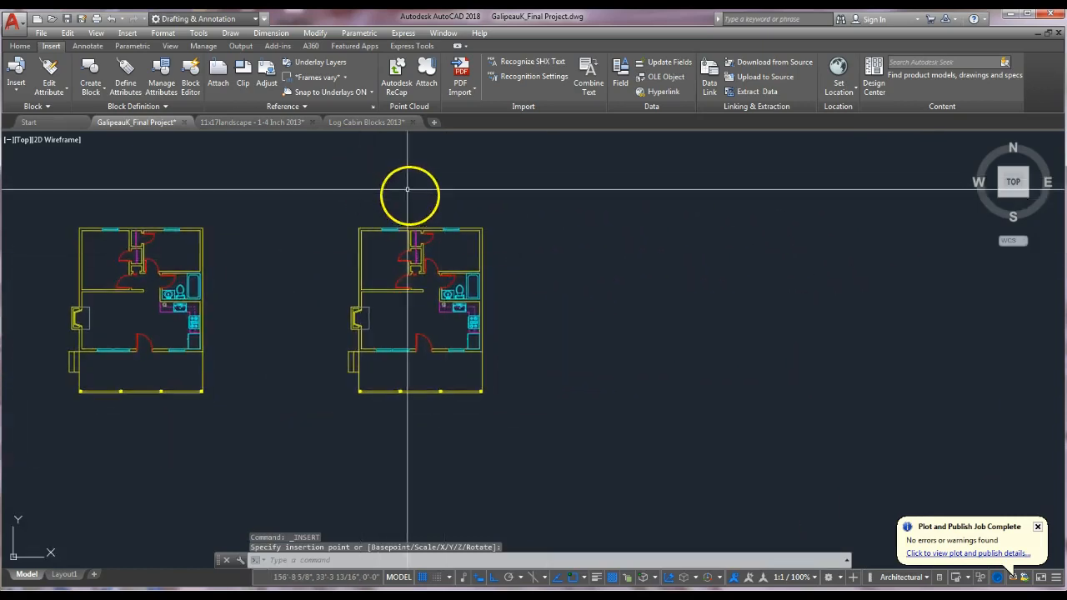
pyautogui.click(16, 82)
pyautogui.click(41, 226)
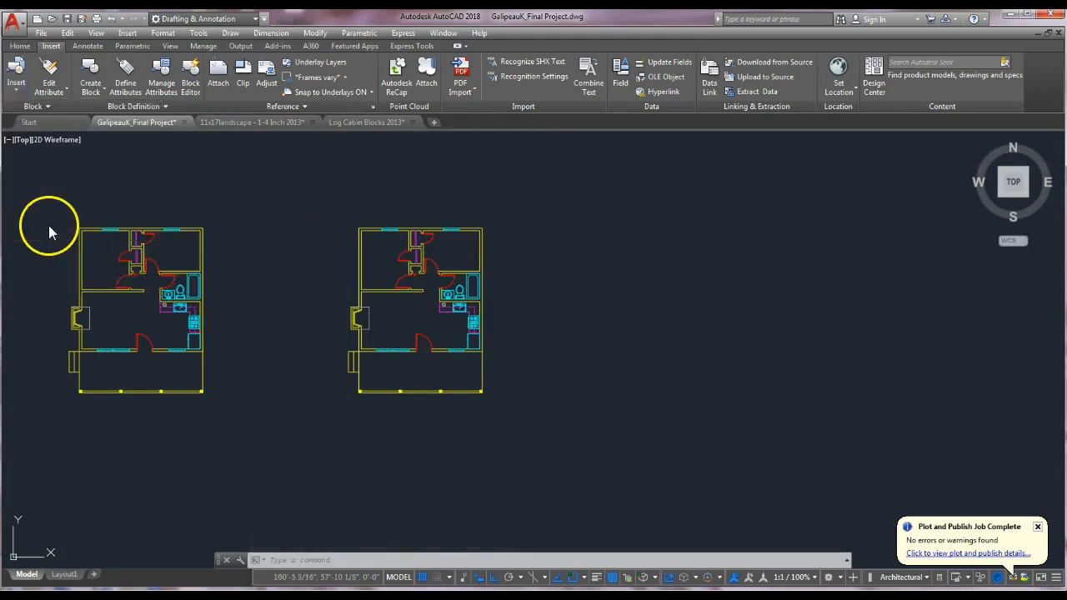
pyautogui.click(608, 383)
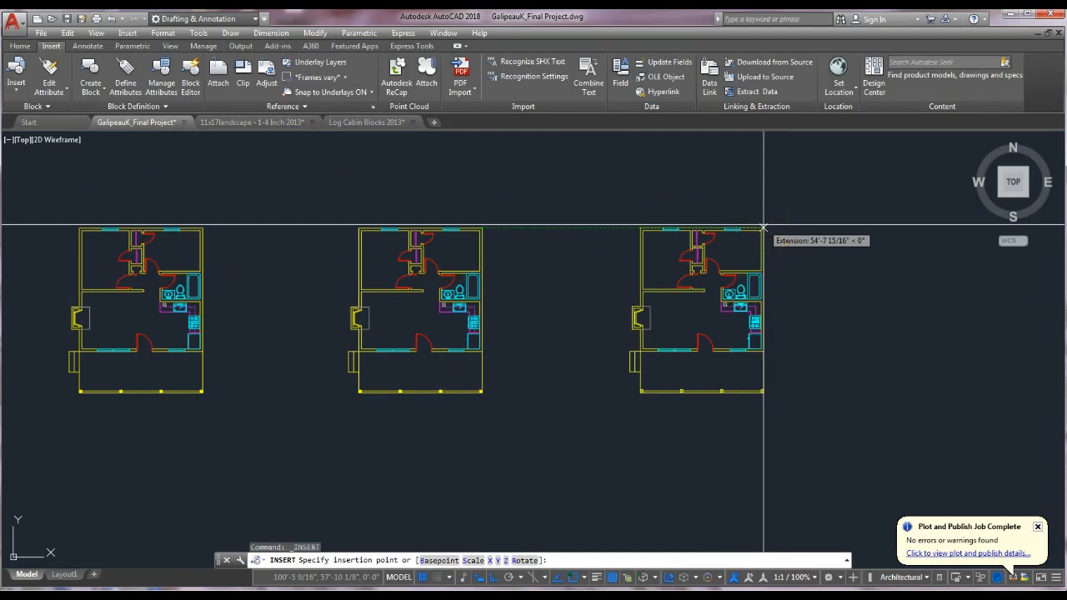
pyautogui.click(764, 227)
pyautogui.press('Escape')
pyautogui.scroll(-4, 549, 375)
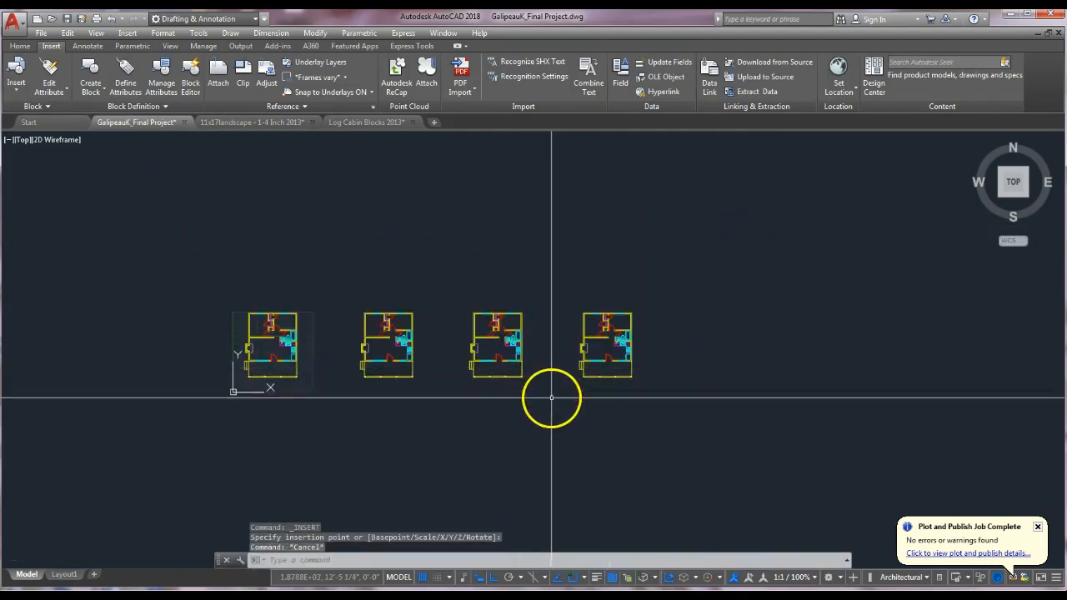
# Turn on the Constr and Dimensions layers
pyautogui.moveTo(551, 398); pyautogui.dragTo(662, 393, button='middle')
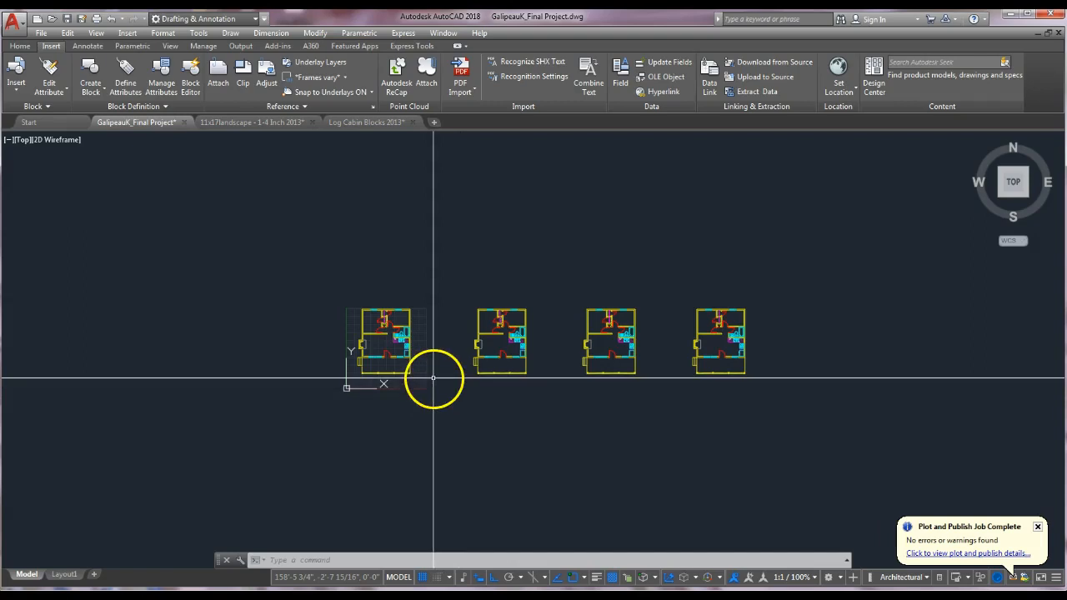
pyautogui.scroll(5, 394, 360)
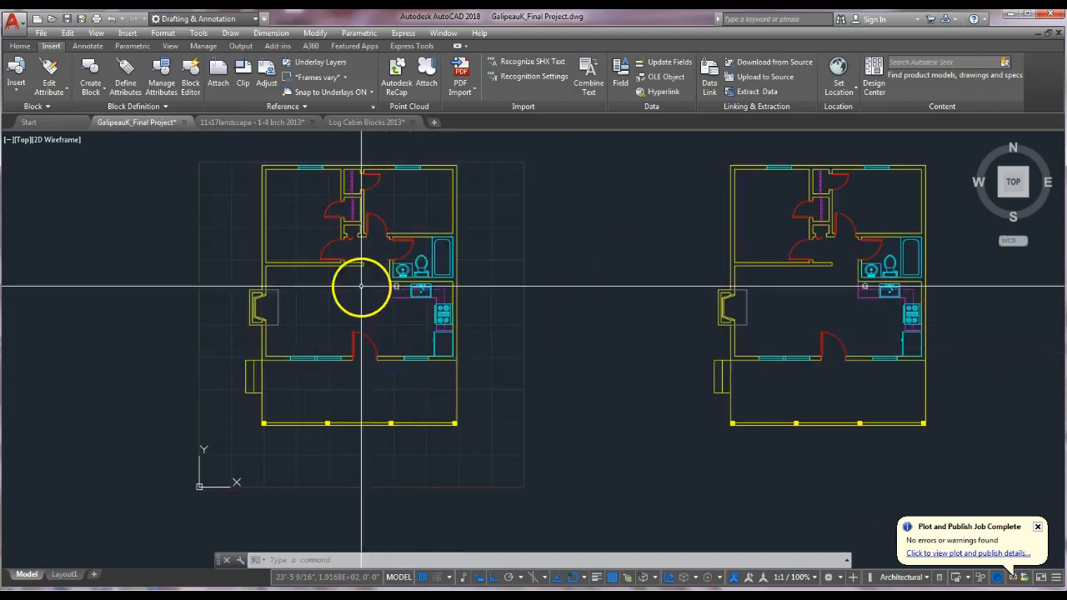
pyautogui.moveTo(358, 309); pyautogui.dragTo(543, 346, button='middle')
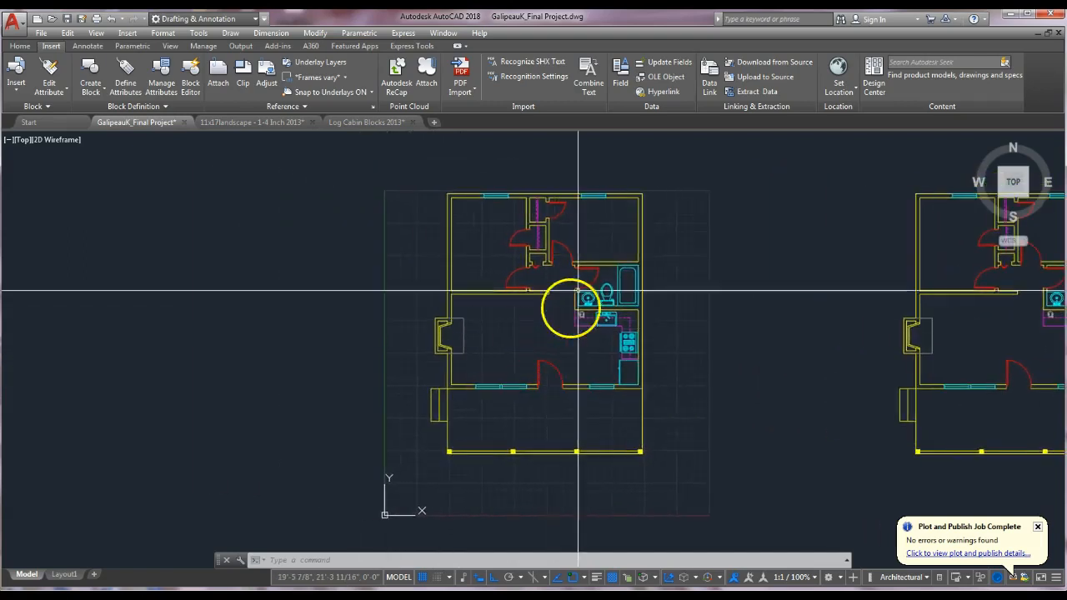
pyautogui.click(20, 46)
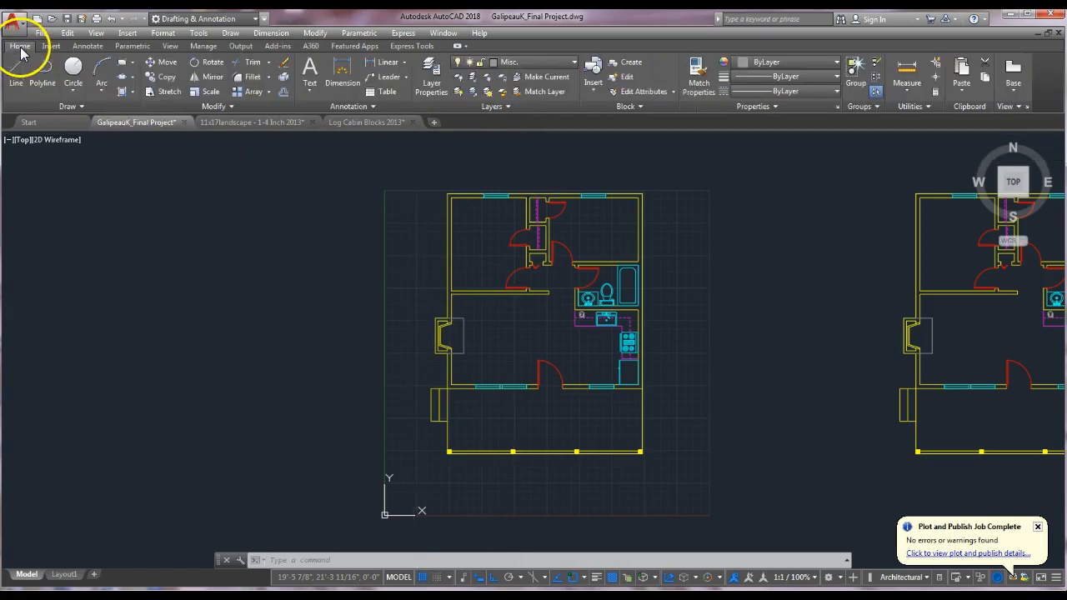
pyautogui.click(557, 62)
pyautogui.click(459, 107)
pyautogui.click(459, 136)
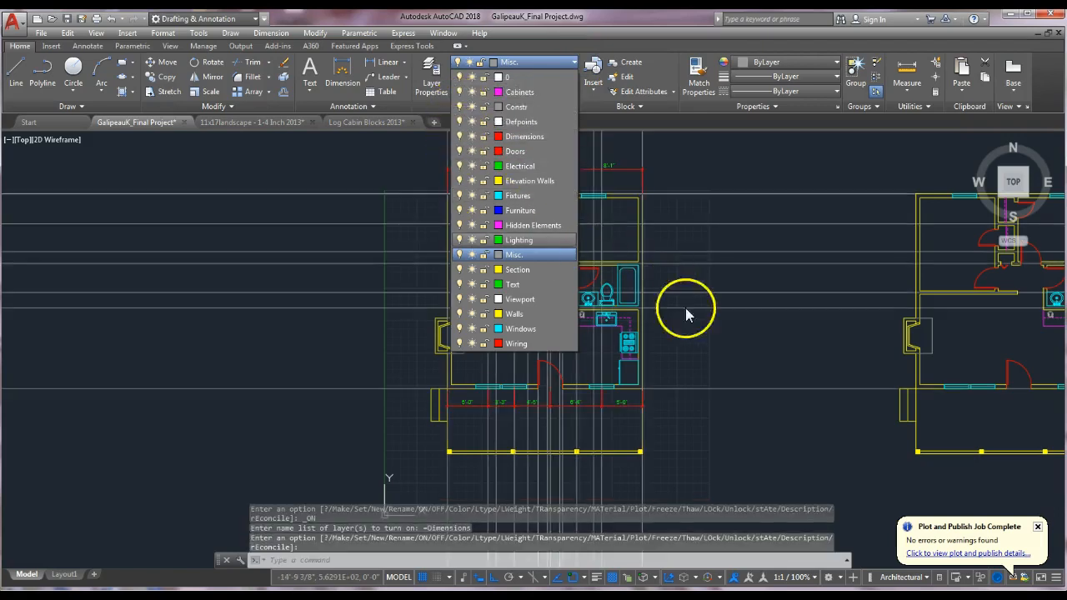
pyautogui.click(738, 428)
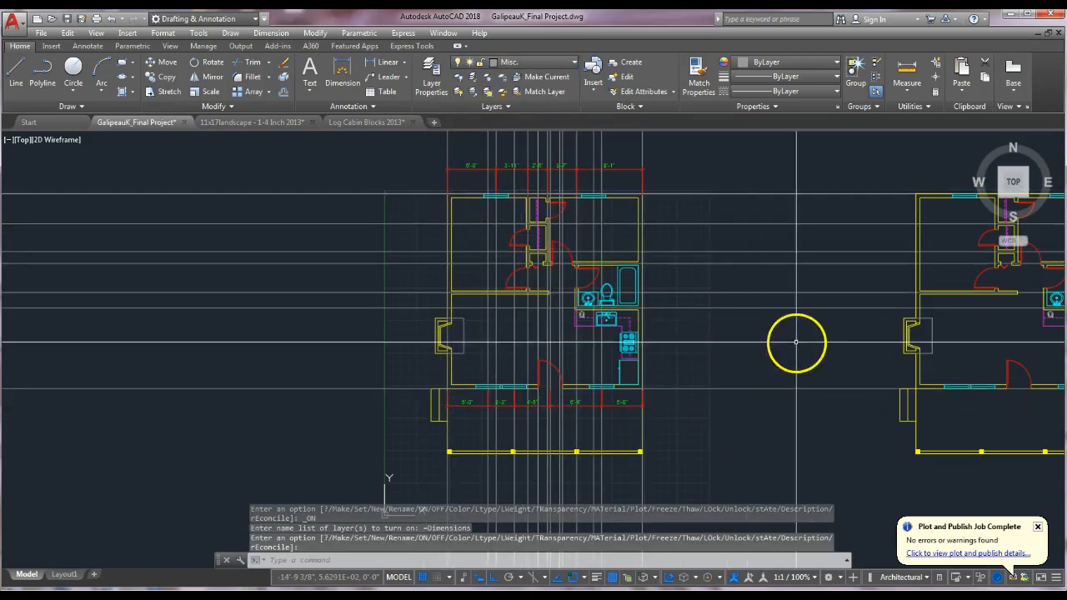
# Turn off the Constr layer to hide the construction lines across the original plan
pyautogui.moveTo(698, 343)
pyautogui.mouseDown(button='middle')
pyautogui.moveTo(748, 362)
pyautogui.moveTo(753, 353)
pyautogui.mouseUp(button='middle')
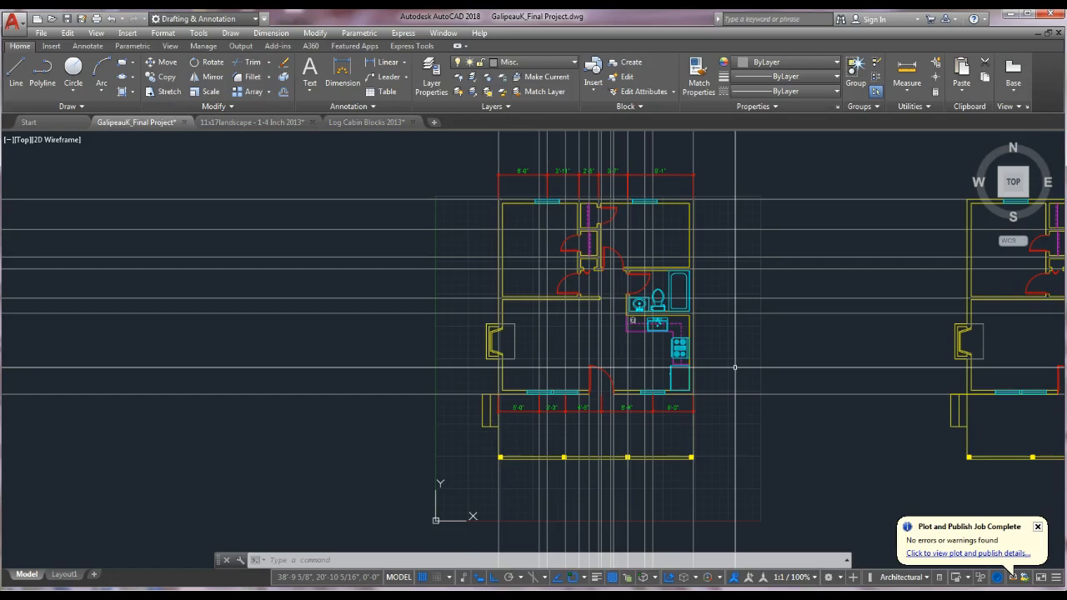
pyautogui.click(563, 66)
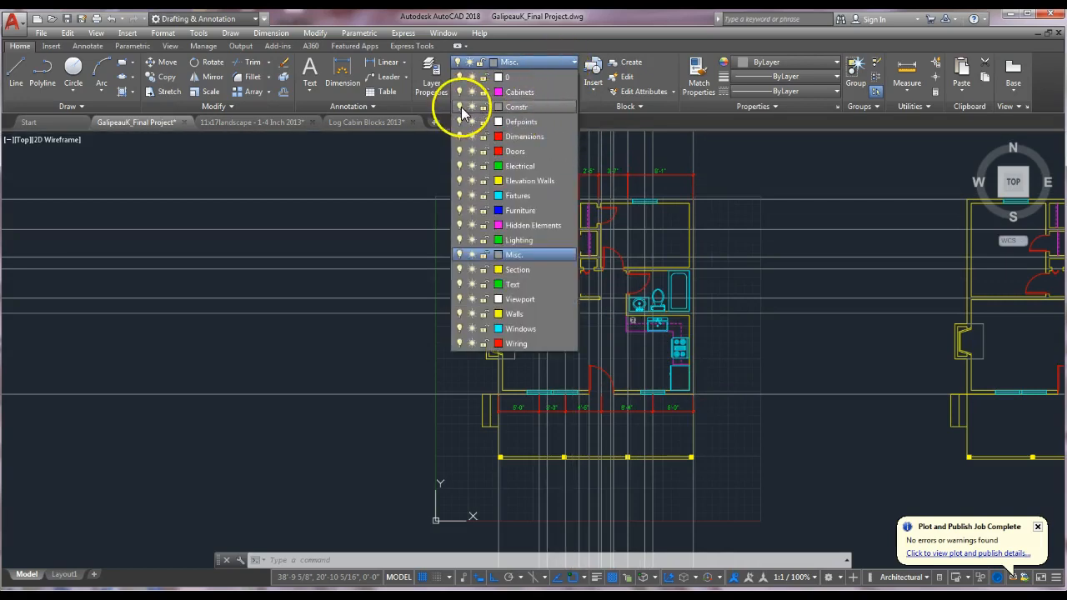
pyautogui.click(461, 106)
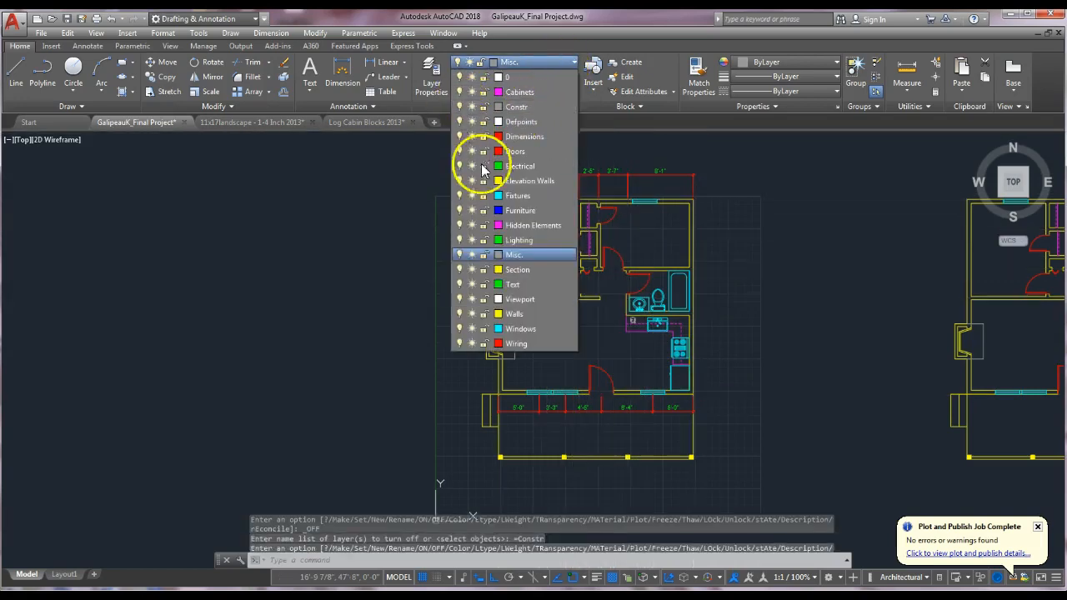
pyautogui.click(707, 224)
pyautogui.press('Escape')
pyautogui.press('Escape')
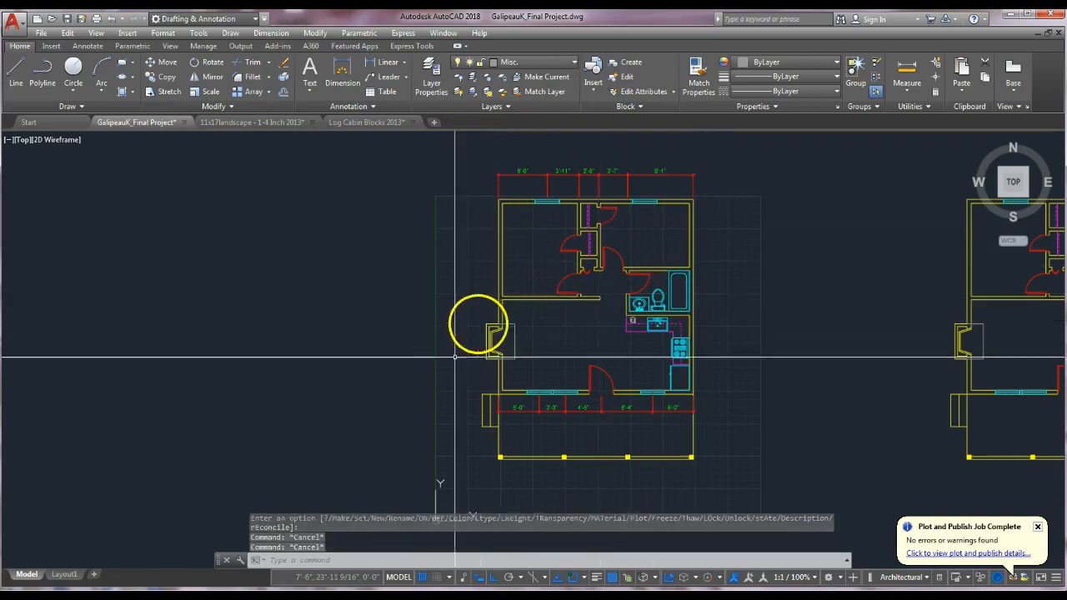
# Measure the area of the original plan's upper-left bedroom using its four interior wall corners
pyautogui.click(276, 560)
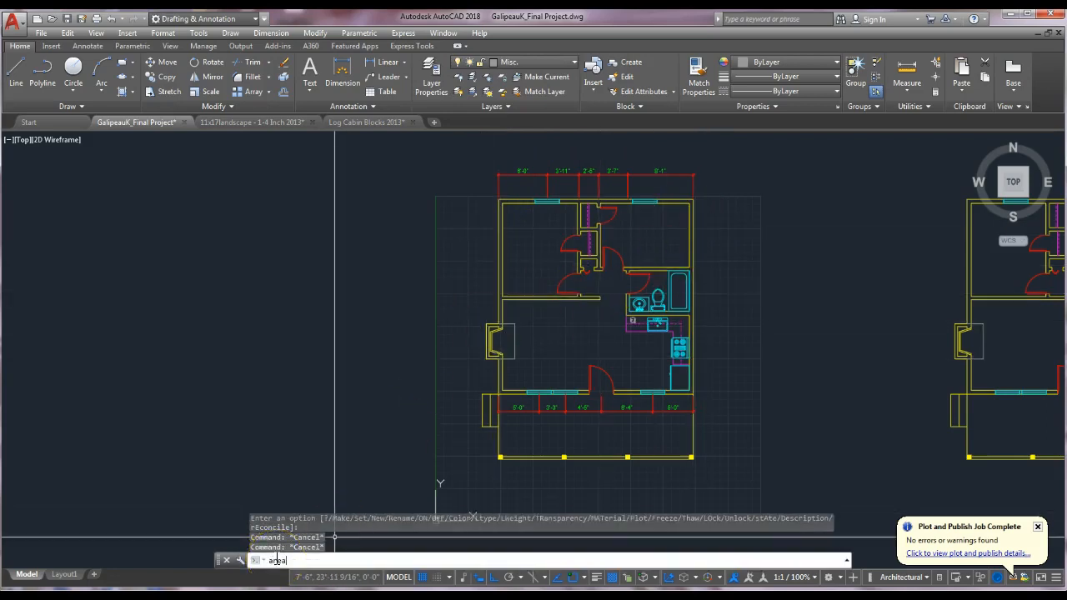
pyautogui.write('area')
pyautogui.press('Return')
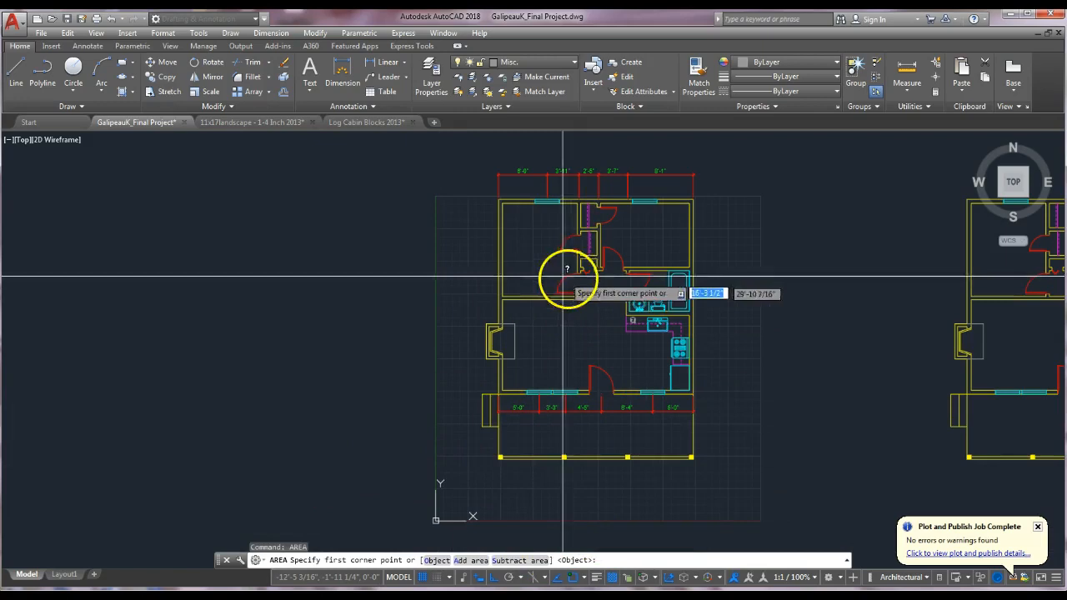
pyautogui.click(500, 201)
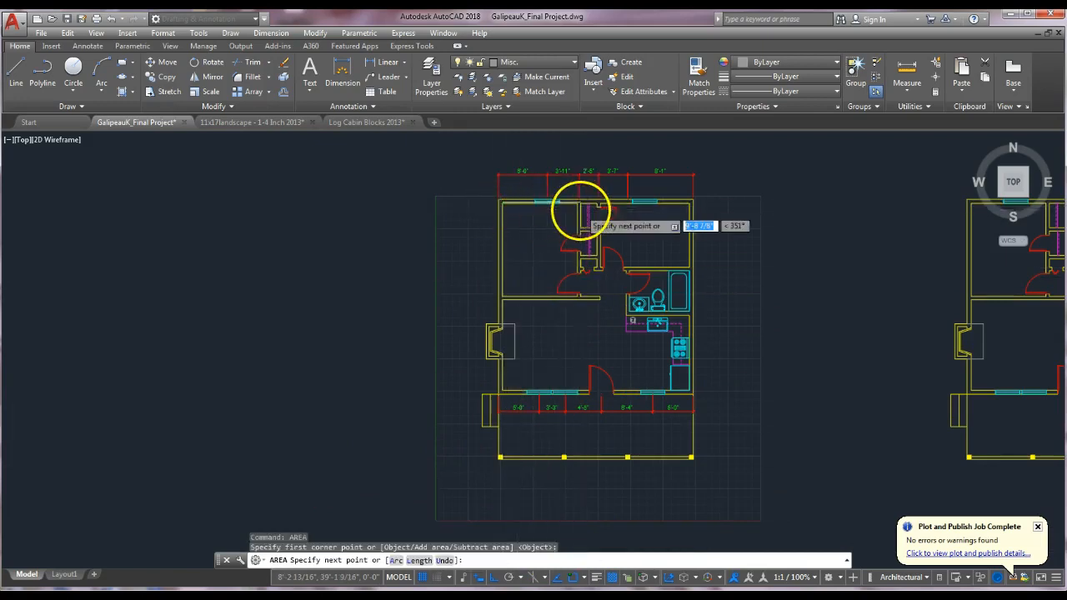
pyautogui.scroll(4, 580, 210)
pyautogui.click(569, 194)
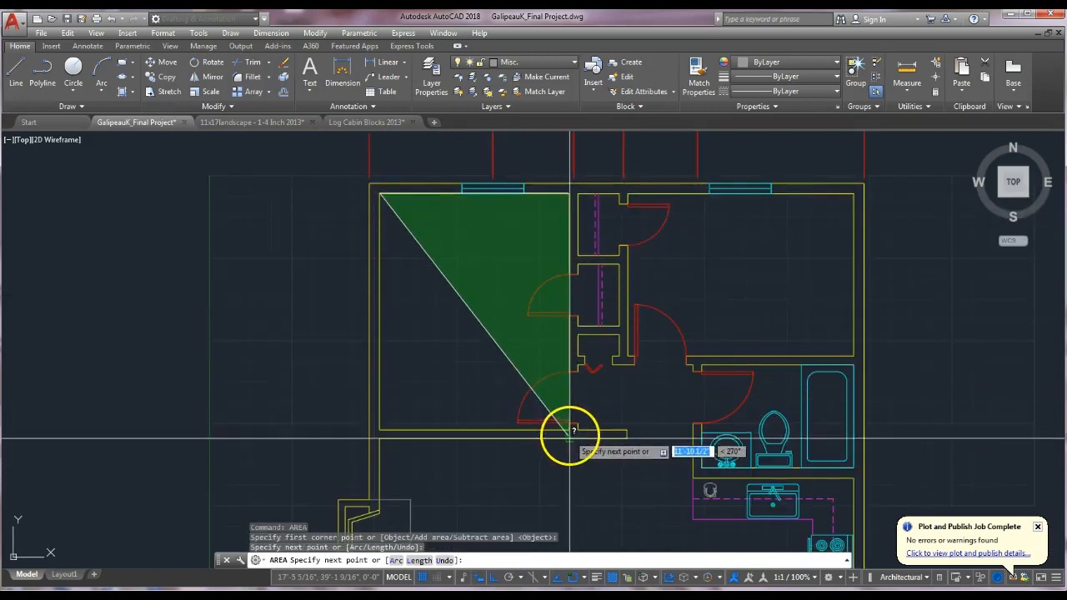
pyautogui.click(570, 430)
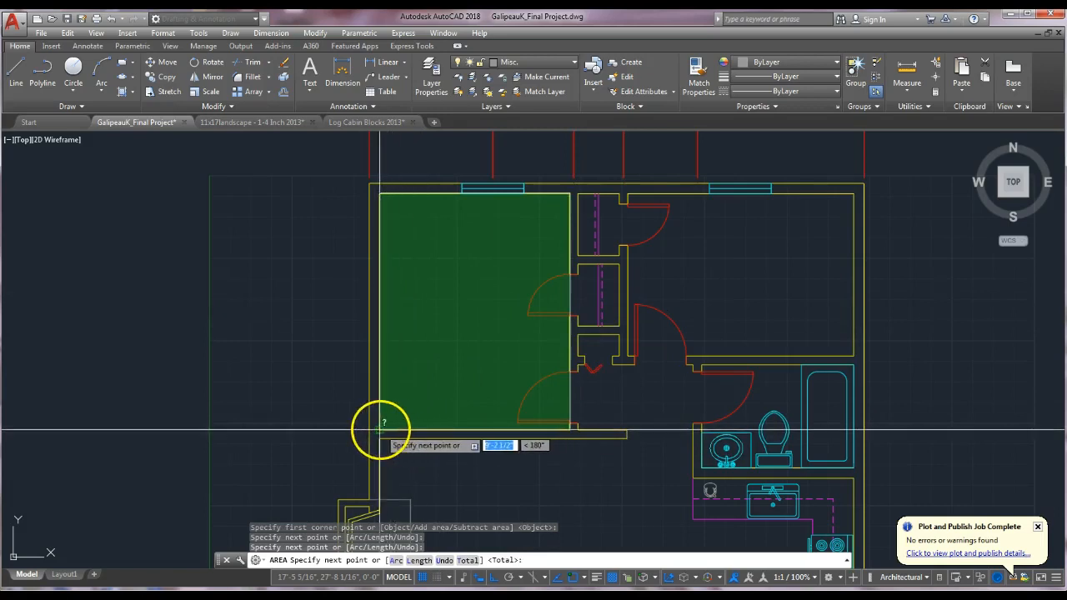
pyautogui.click(380, 431)
pyautogui.press('Return')
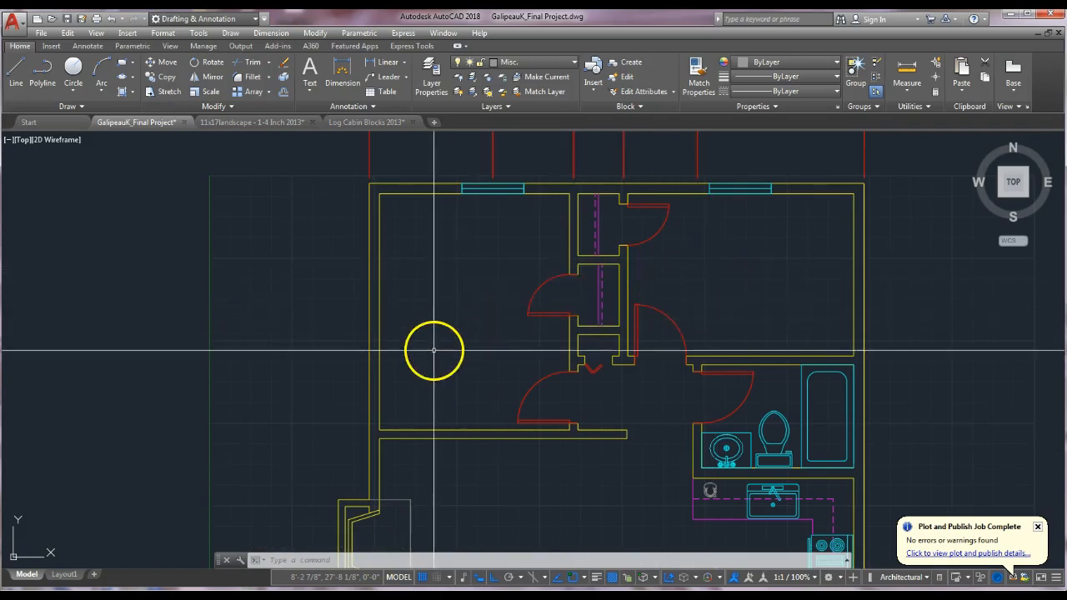
# Place the single-line text "LIVING ROOM" with 0 rotation in the living room of the first Base Plan copy
pyautogui.scroll(-2, 446, 354)
pyautogui.moveTo(524, 458)
pyautogui.mouseDown(button='middle')
pyautogui.moveTo(495, 392)
pyautogui.moveTo(471, 400)
pyautogui.mouseUp(button='middle')
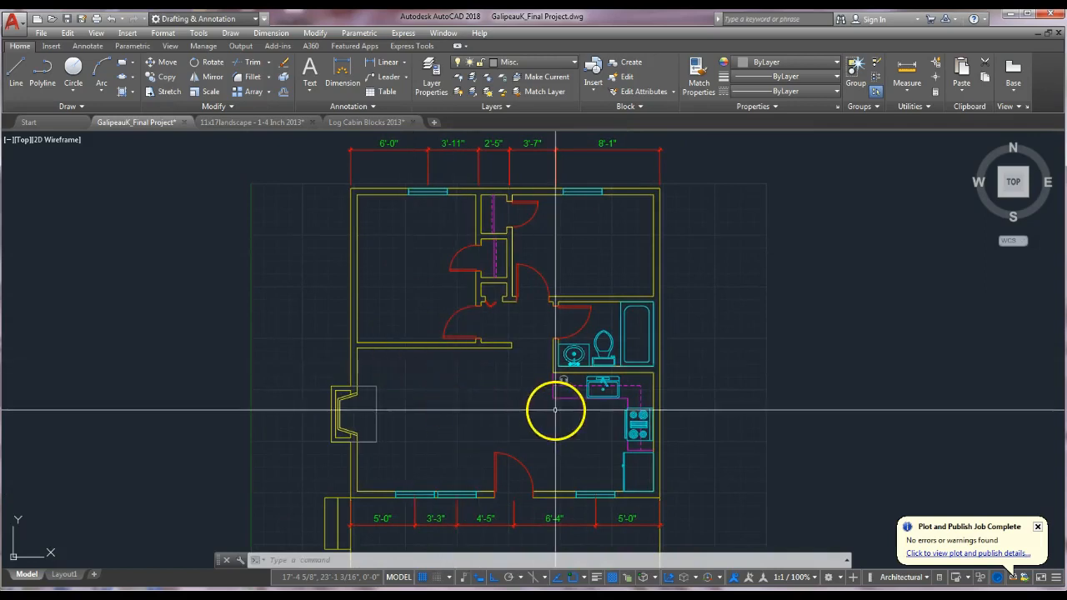
pyautogui.moveTo(531, 412); pyautogui.dragTo(312, 410, button='middle')
pyautogui.scroll(-1, 680, 401)
pyautogui.moveTo(733, 400); pyautogui.dragTo(502, 370, button='middle')
pyautogui.scroll(2, 597, 293)
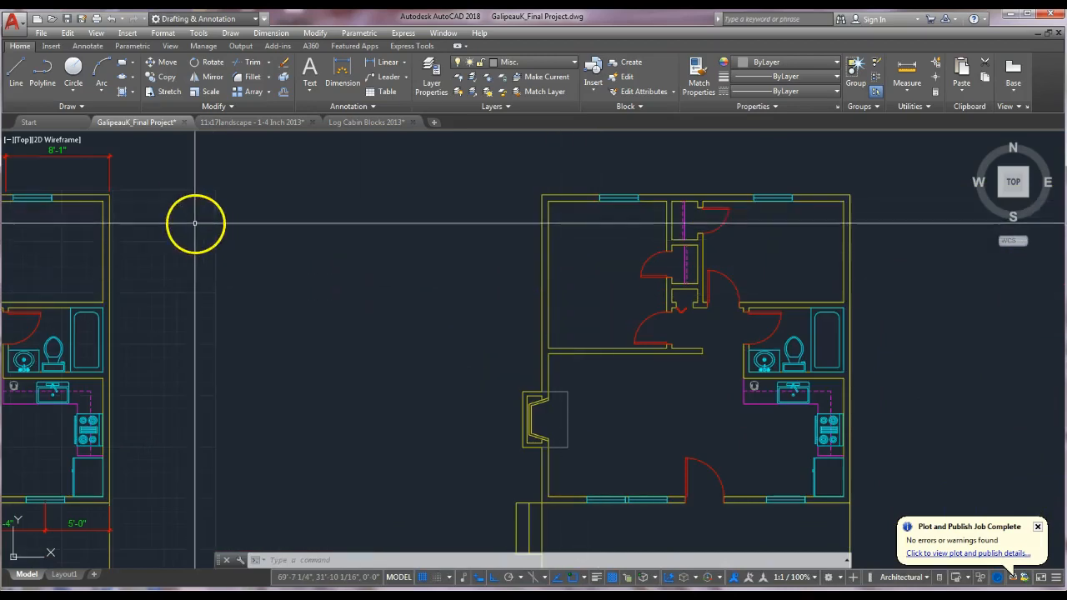
pyautogui.click(86, 46)
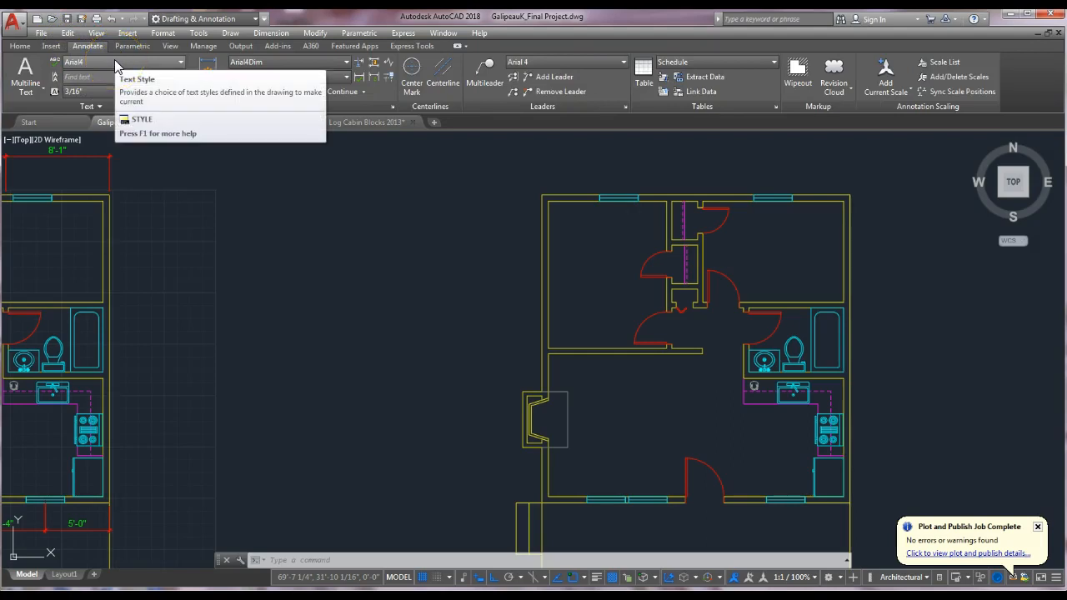
pyautogui.click(28, 93)
pyautogui.click(41, 135)
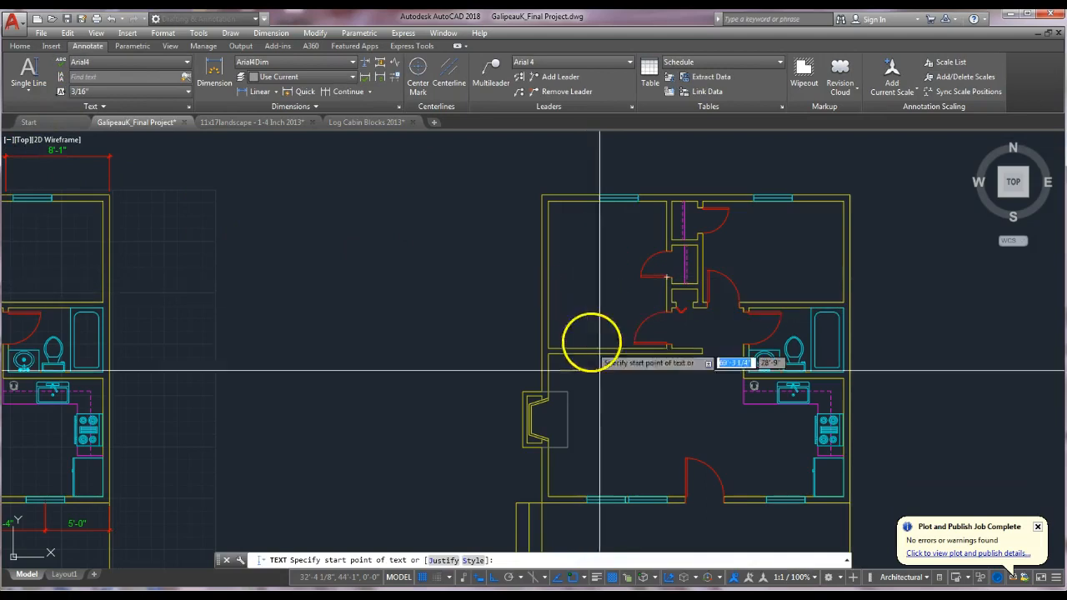
pyautogui.click(620, 414)
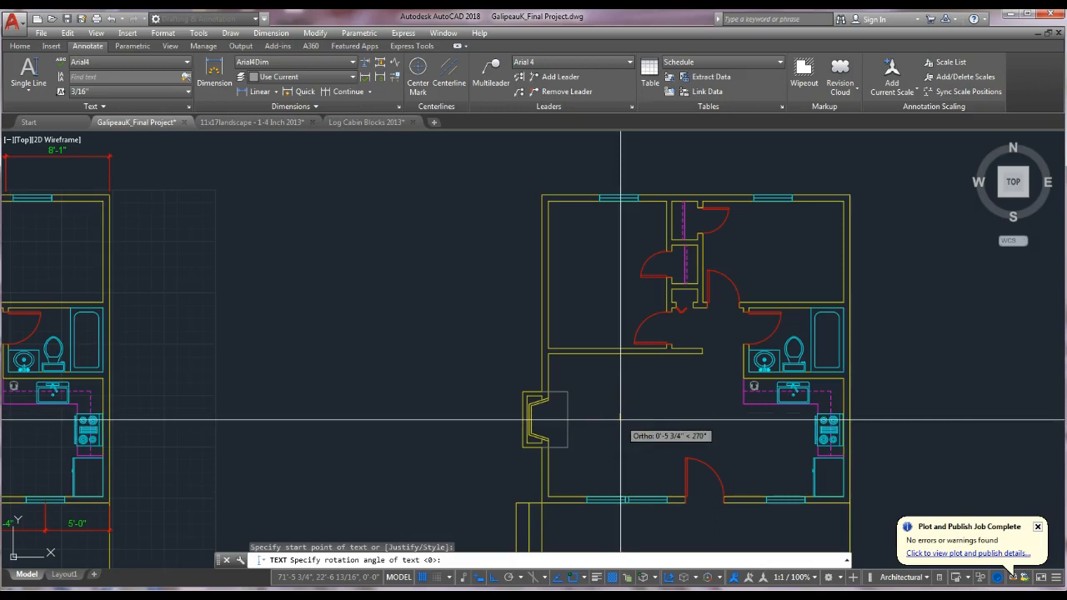
pyautogui.press('Return')
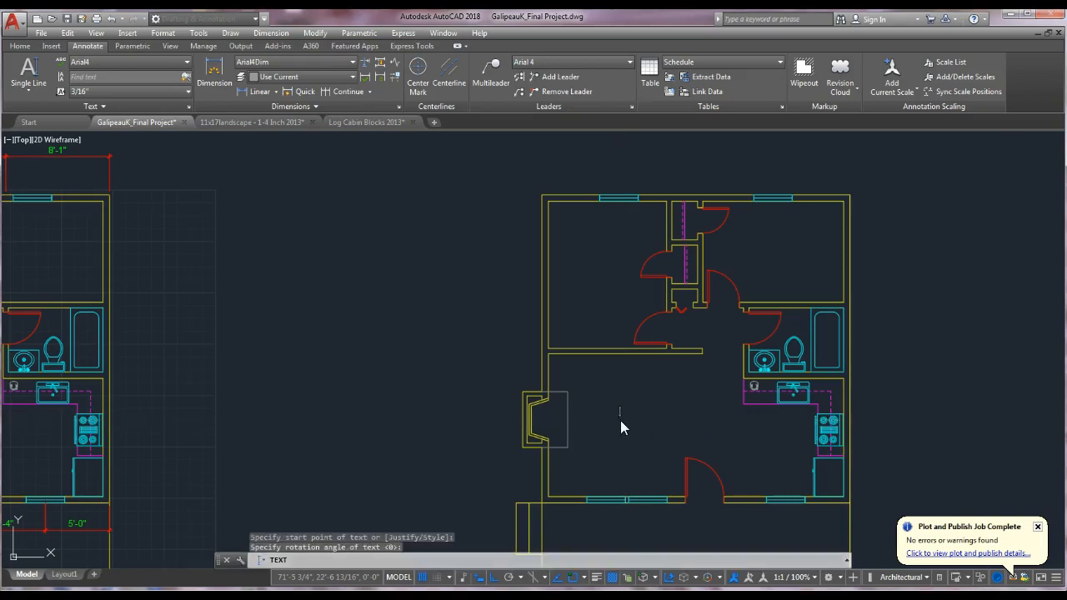
pyautogui.write('LIVING ROOM')
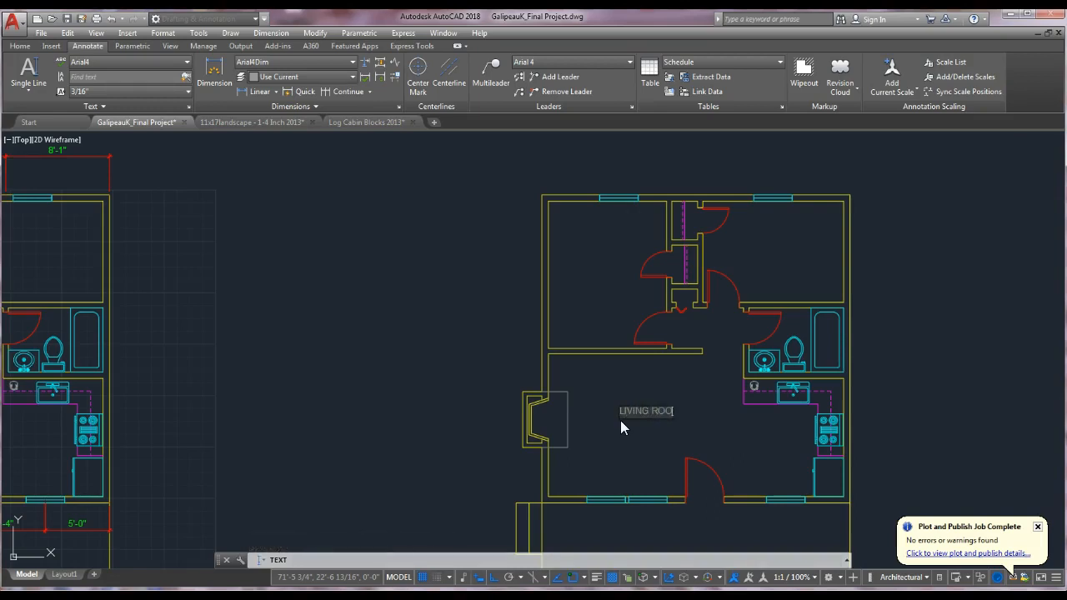
pyautogui.click(619, 436)
# Move the LIVING ROOM label to the Text layer and clear the selection
pyautogui.scroll(6, 643, 409)
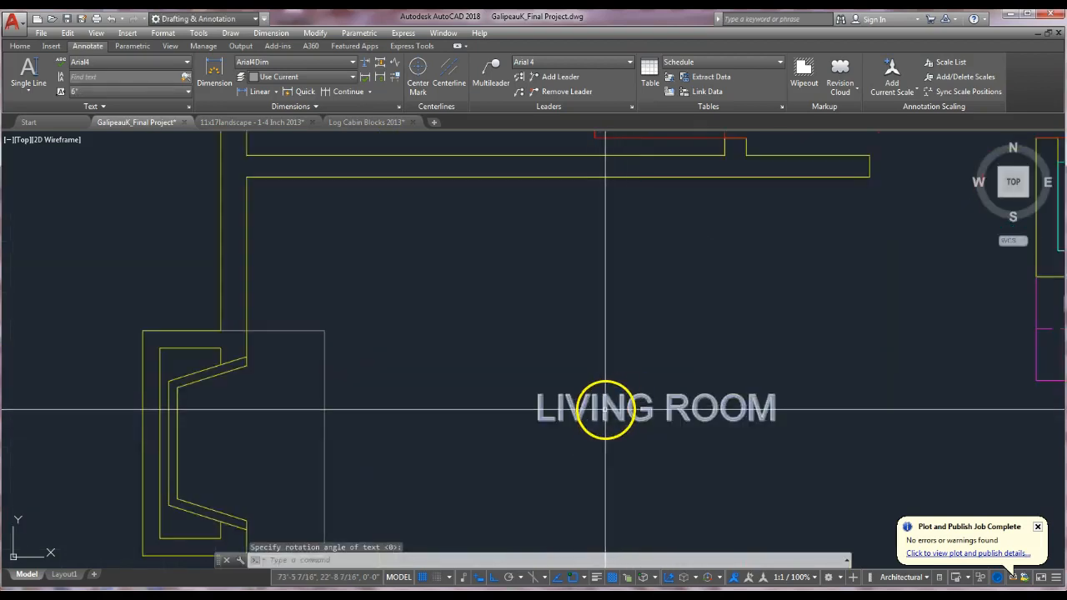
pyautogui.click(605, 409)
pyautogui.click(21, 48)
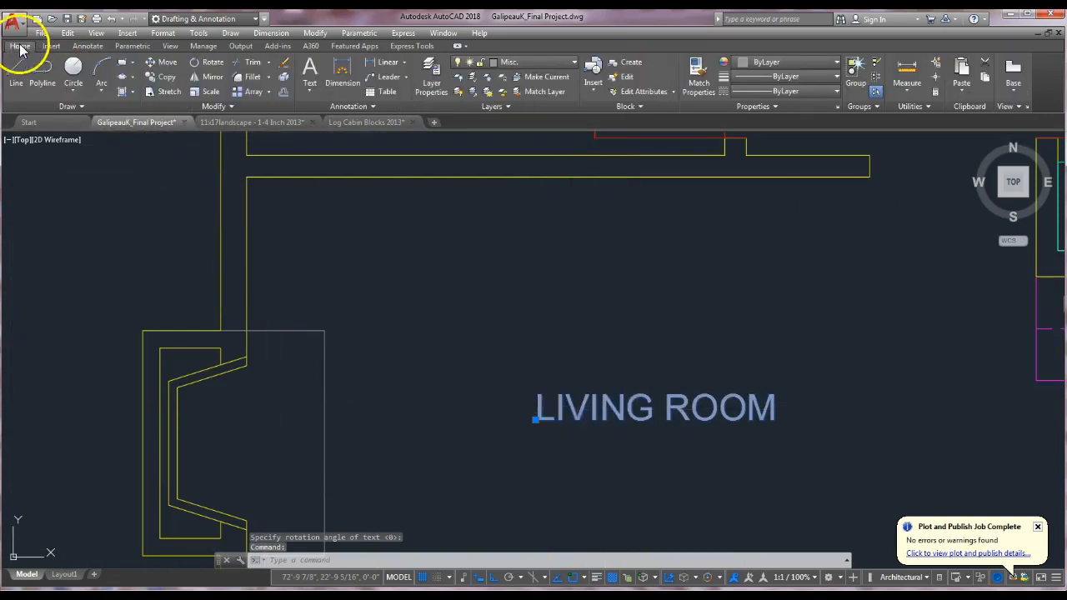
pyautogui.click(550, 60)
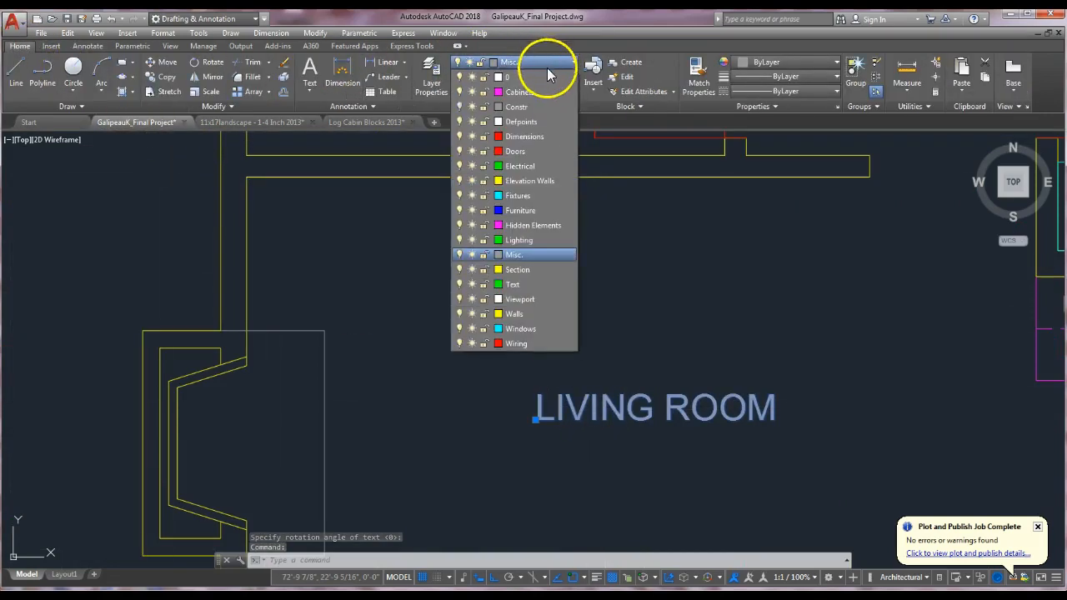
pyautogui.click(531, 285)
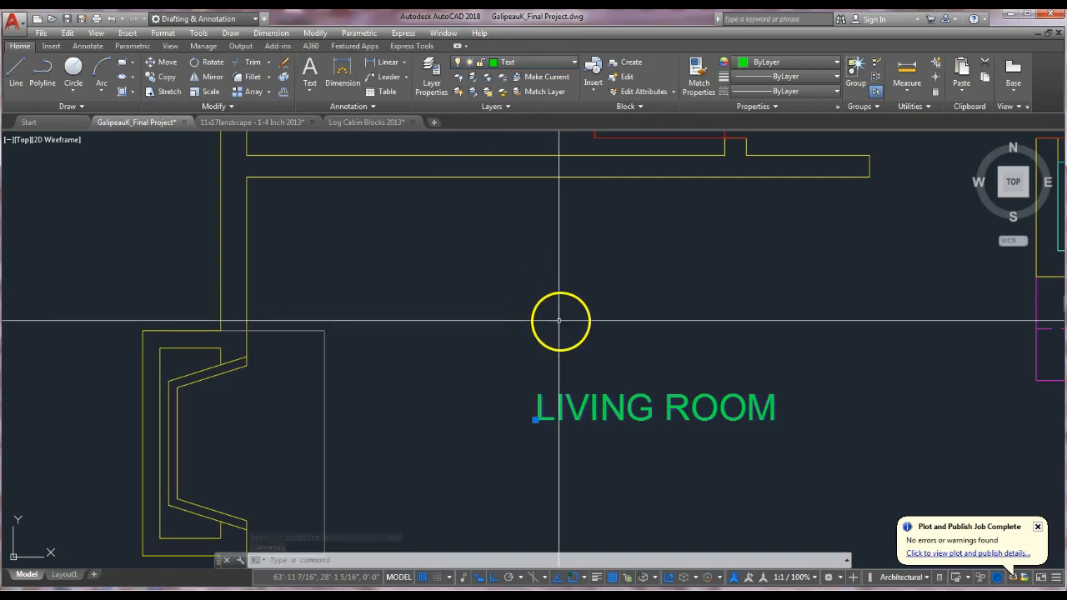
pyautogui.press('space')
pyautogui.scroll(-1, 551, 329)
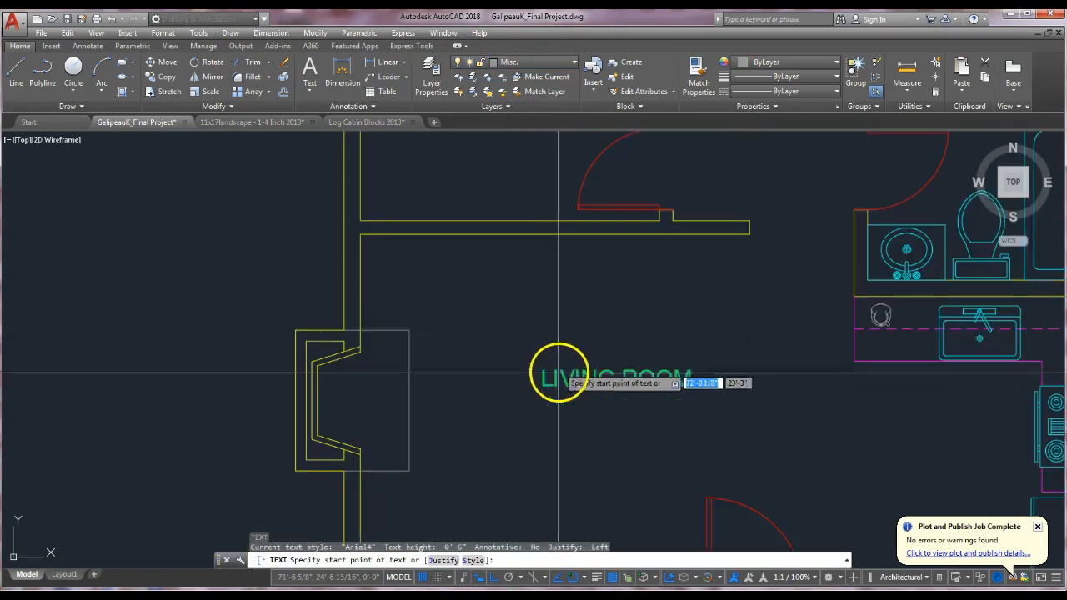
pyautogui.press('Escape')
pyautogui.scroll(-2, 558, 388)
pyautogui.moveTo(581, 397); pyautogui.dragTo(602, 405, button='middle')
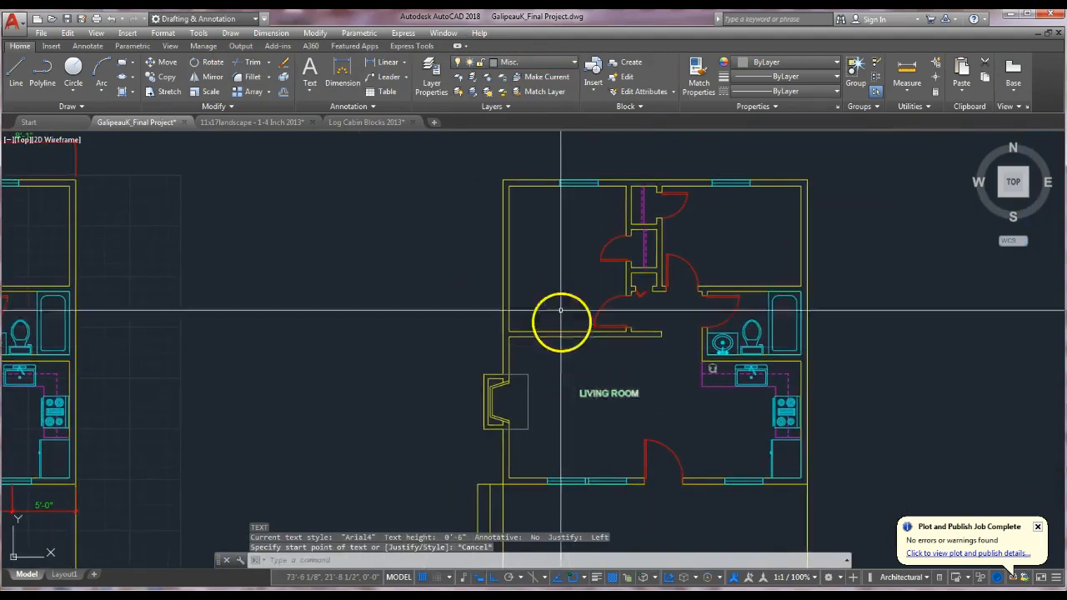
pyautogui.press('Escape')
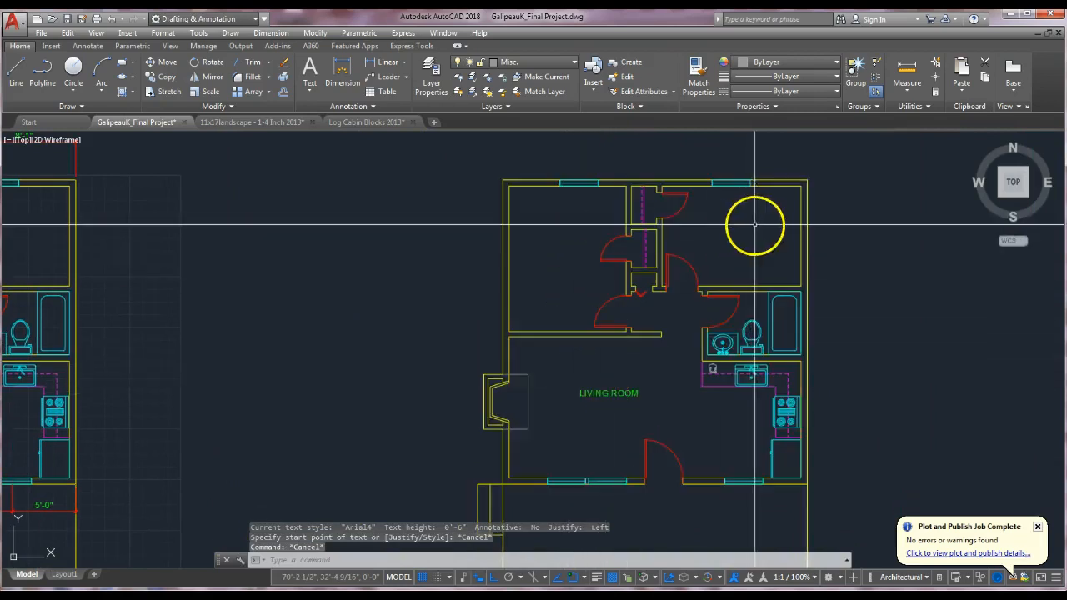
# Copy the finish plan symbols T1, P2 and P1 with their labels from the Log Cabin Blocks 2013 drawing to the clipboard
pyautogui.moveTo(596, 441)
pyautogui.mouseDown(button='middle')
pyautogui.moveTo(584, 376)
pyautogui.moveTo(548, 400)
pyautogui.moveTo(547, 452)
pyautogui.mouseUp(button='middle')
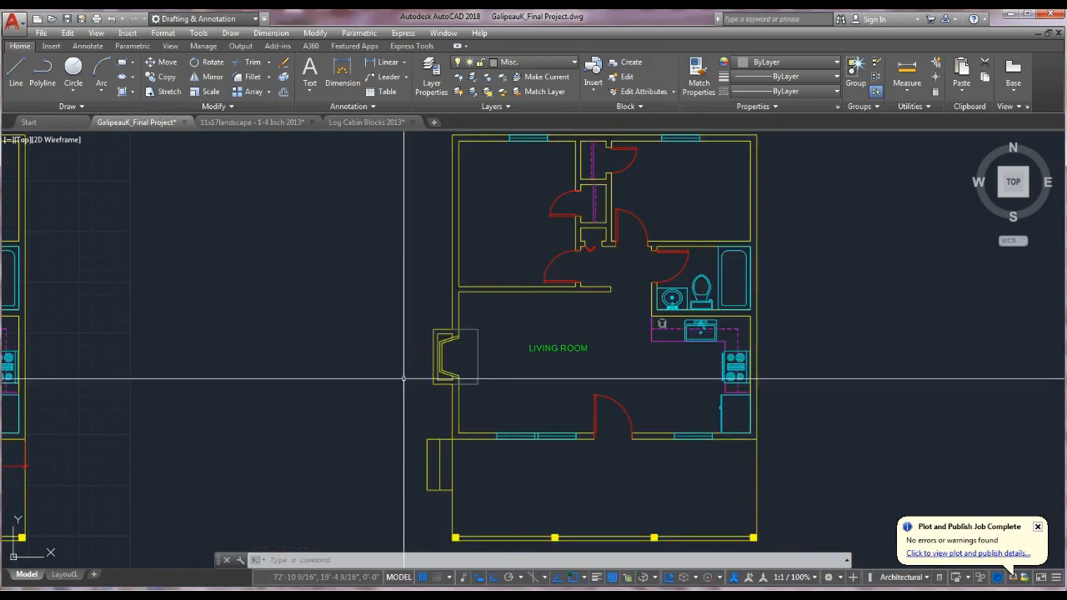
pyautogui.click(351, 125)
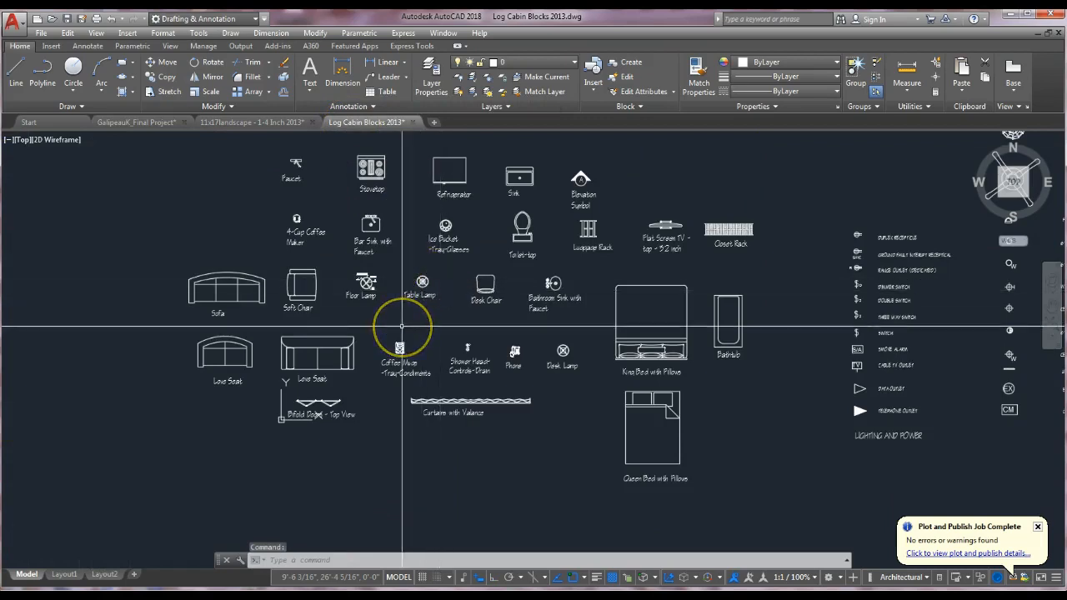
pyautogui.moveTo(833, 317)
pyautogui.mouseDown(button='middle')
pyautogui.moveTo(742, 381)
pyautogui.moveTo(497, 401)
pyautogui.mouseUp(button='middle')
pyautogui.moveTo(547, 248); pyautogui.dragTo(490, 405, button='middle')
pyautogui.moveTo(581, 269); pyautogui.dragTo(550, 312, button='middle')
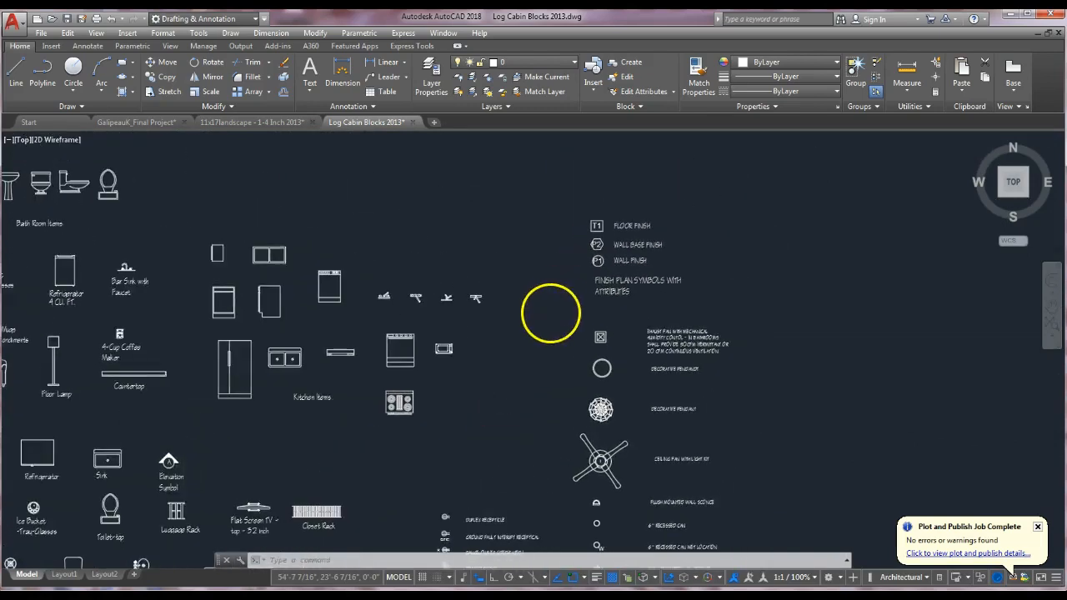
pyautogui.scroll(5, 589, 209)
pyautogui.click(568, 204)
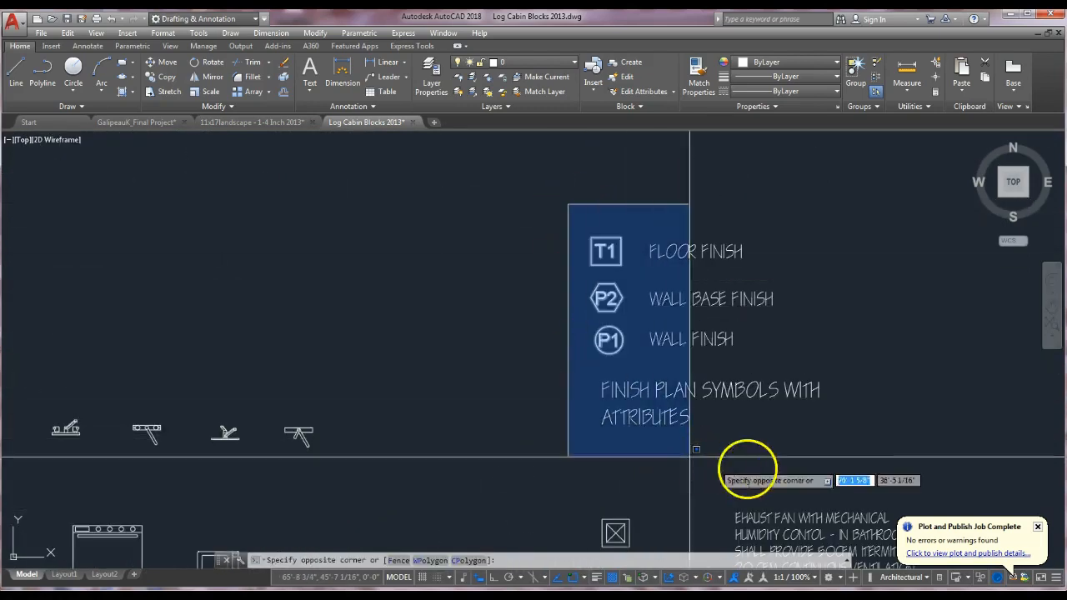
pyautogui.click(857, 452)
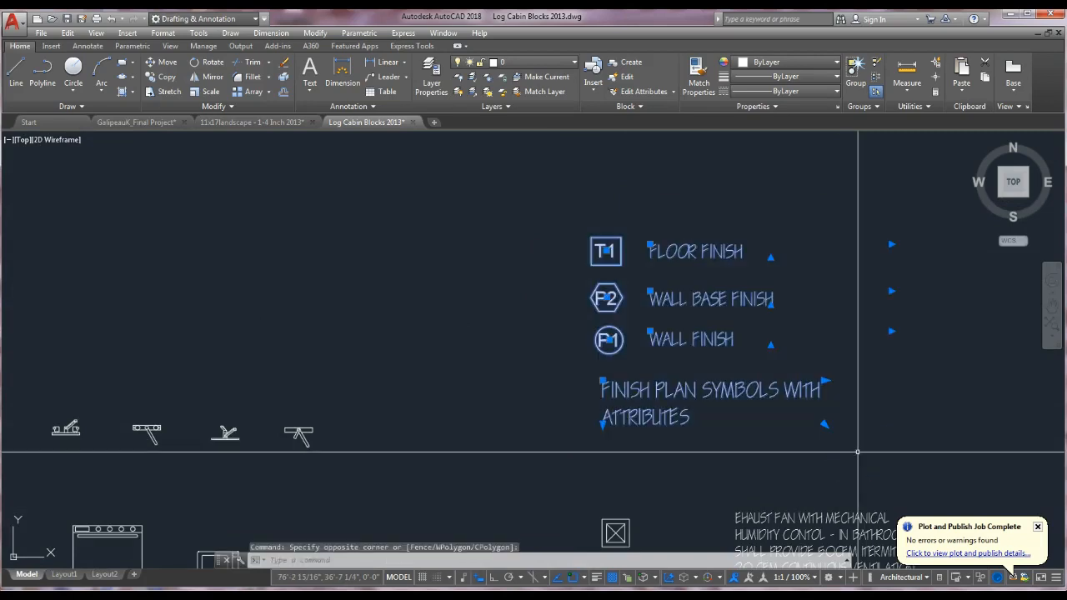
pyautogui.hotkey('ctrl', 'c')
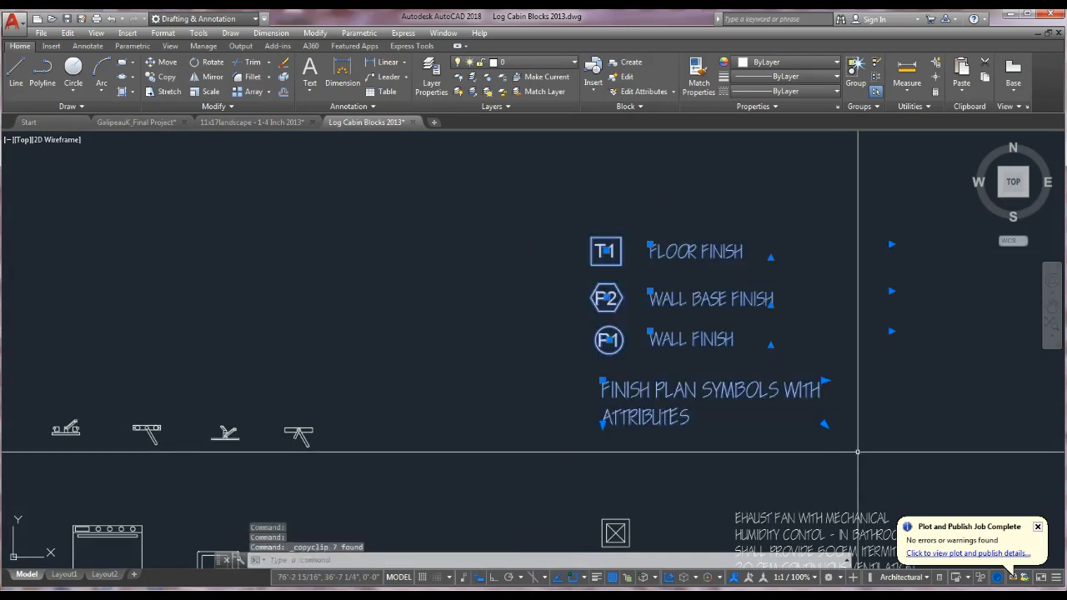
pyautogui.click(152, 123)
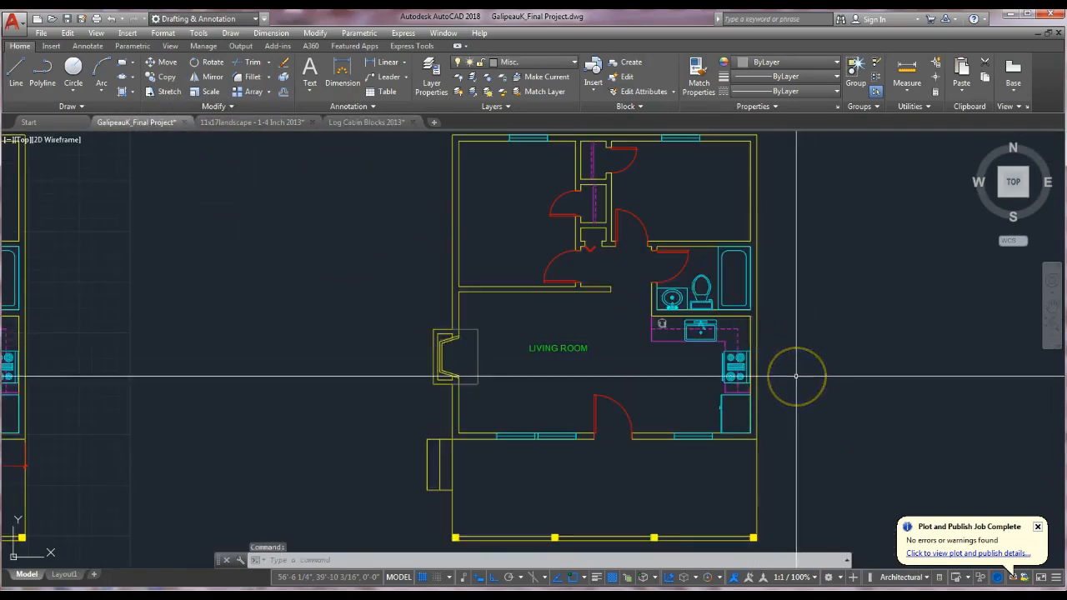
pyautogui.hotkey('ctrl', 'v')
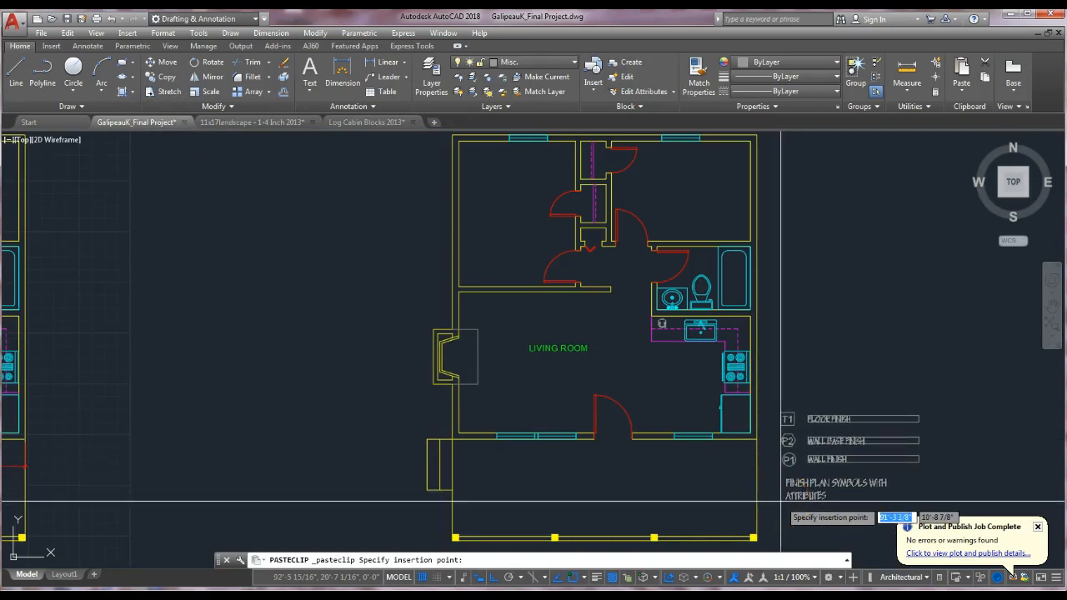
pyautogui.press('Escape')
# Examine the pasted floor, wall base and wall finish symbols up close and in relation to the plan
pyautogui.scroll(5, 802, 415)
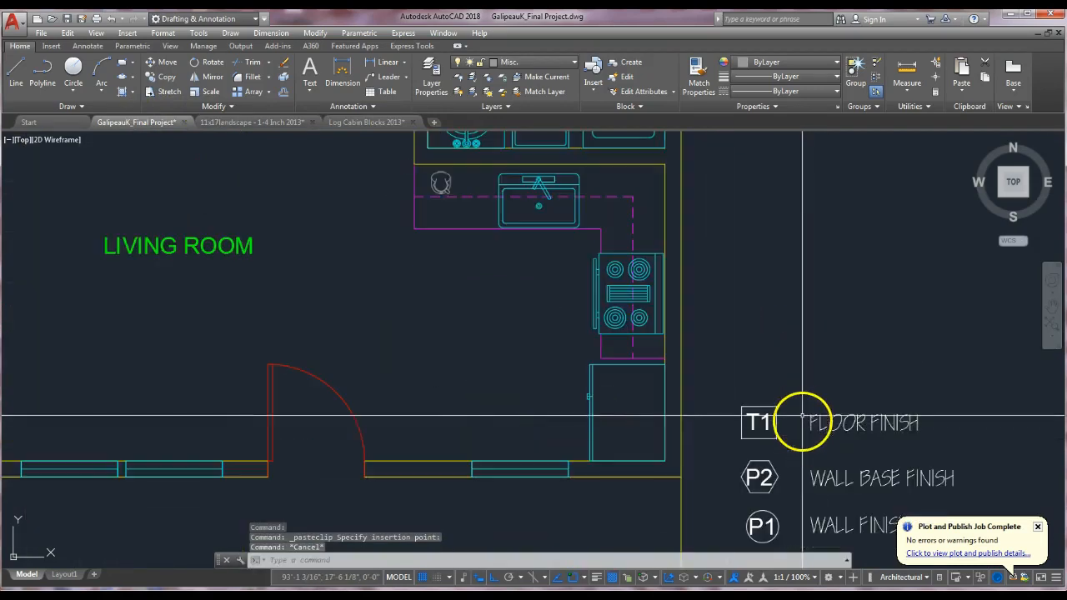
pyautogui.moveTo(797, 427); pyautogui.dragTo(803, 286, button='middle')
pyautogui.scroll(2, 806, 279)
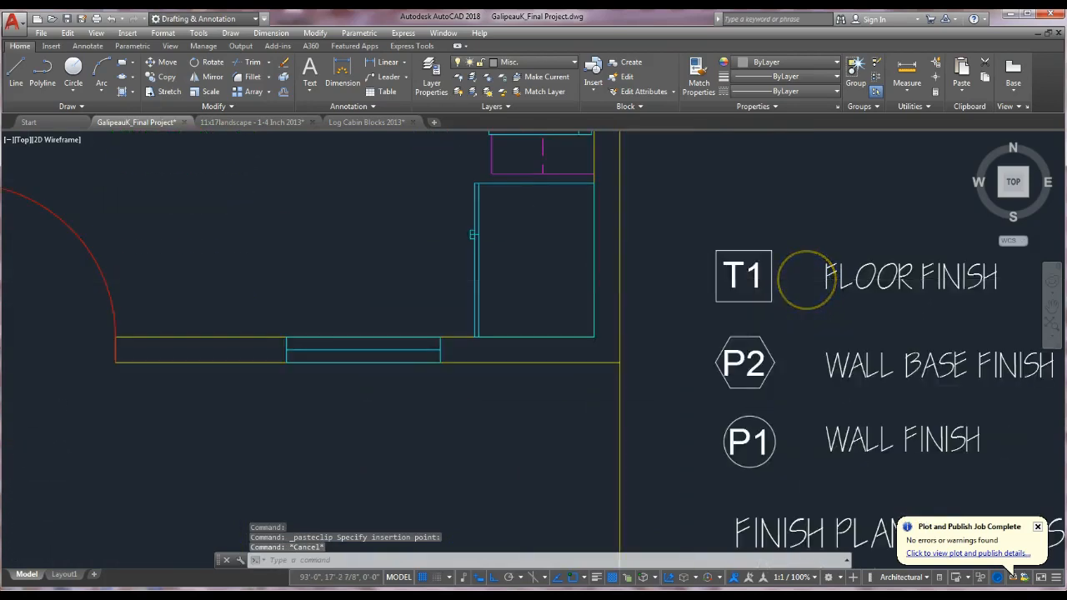
pyautogui.scroll(-6, 806, 280)
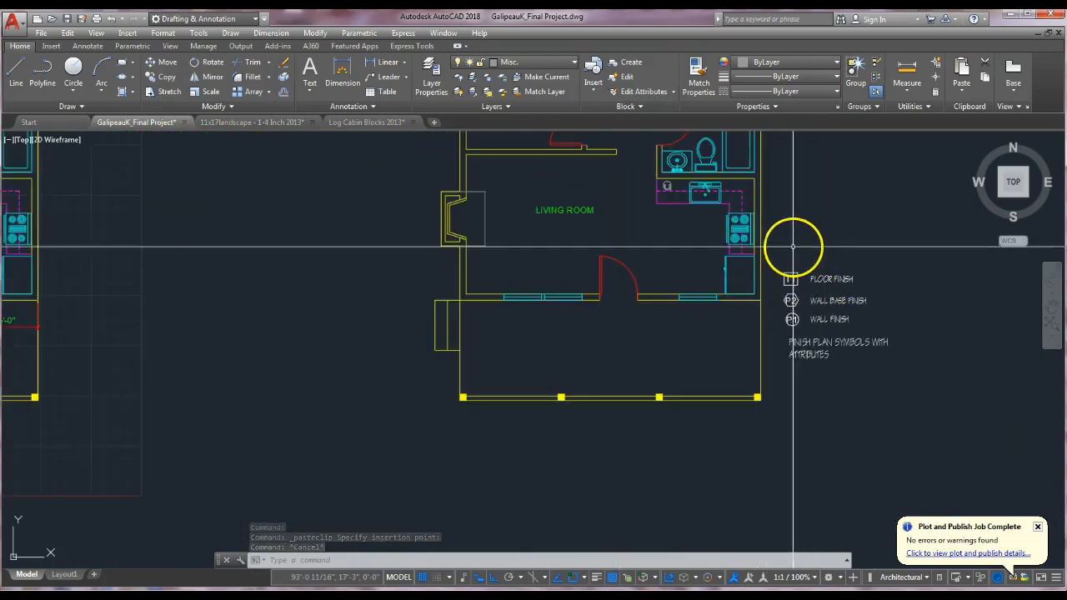
pyautogui.moveTo(793, 250); pyautogui.dragTo(806, 263, button='middle')
pyautogui.press('Escape')
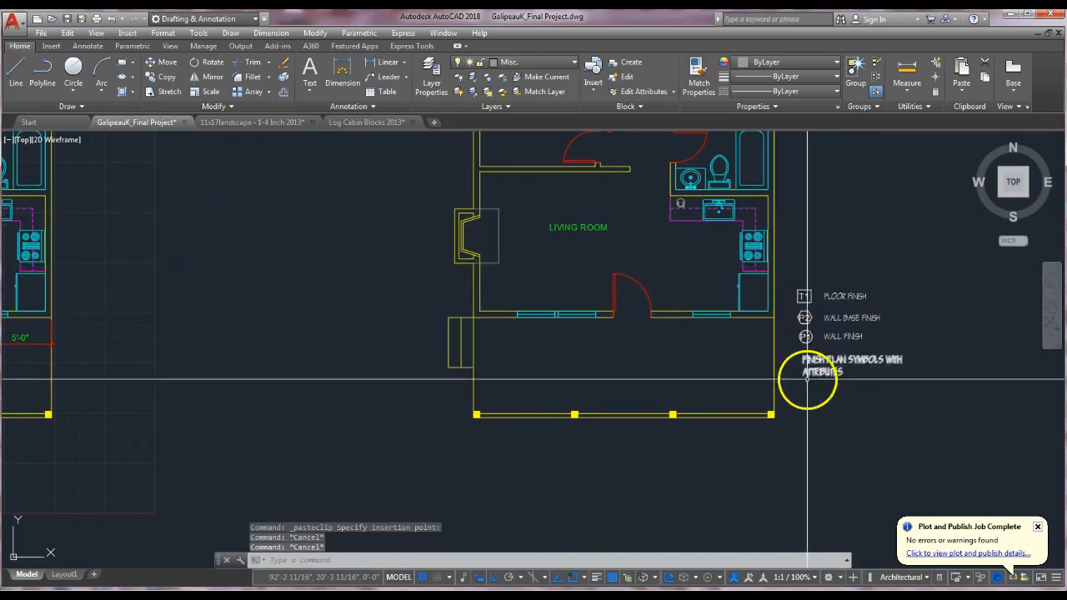
pyautogui.moveTo(661, 267); pyautogui.dragTo(659, 289, button='middle')
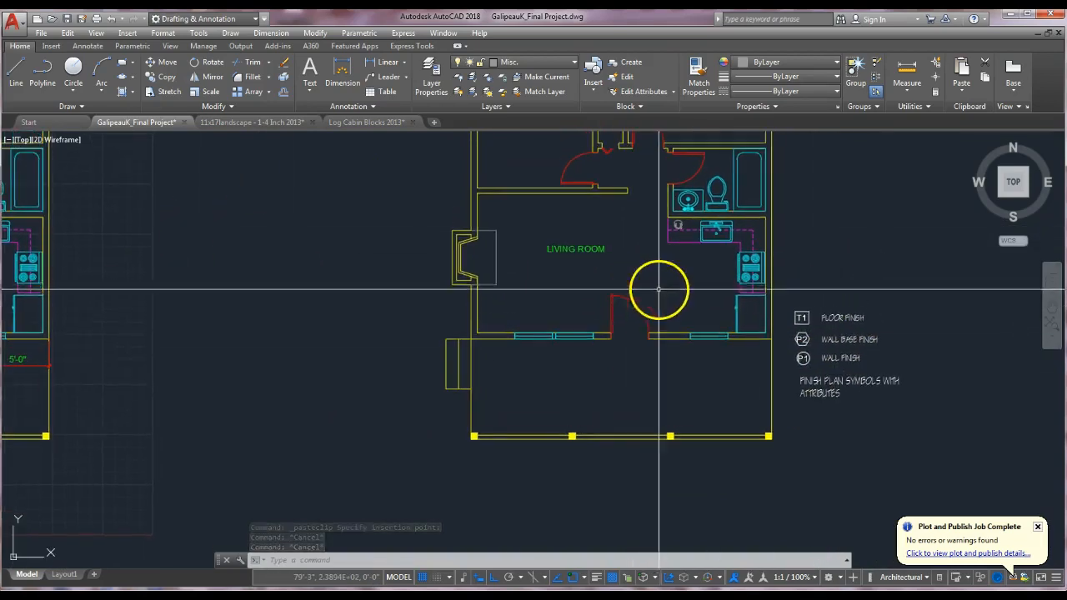
pyautogui.scroll(3, 834, 317)
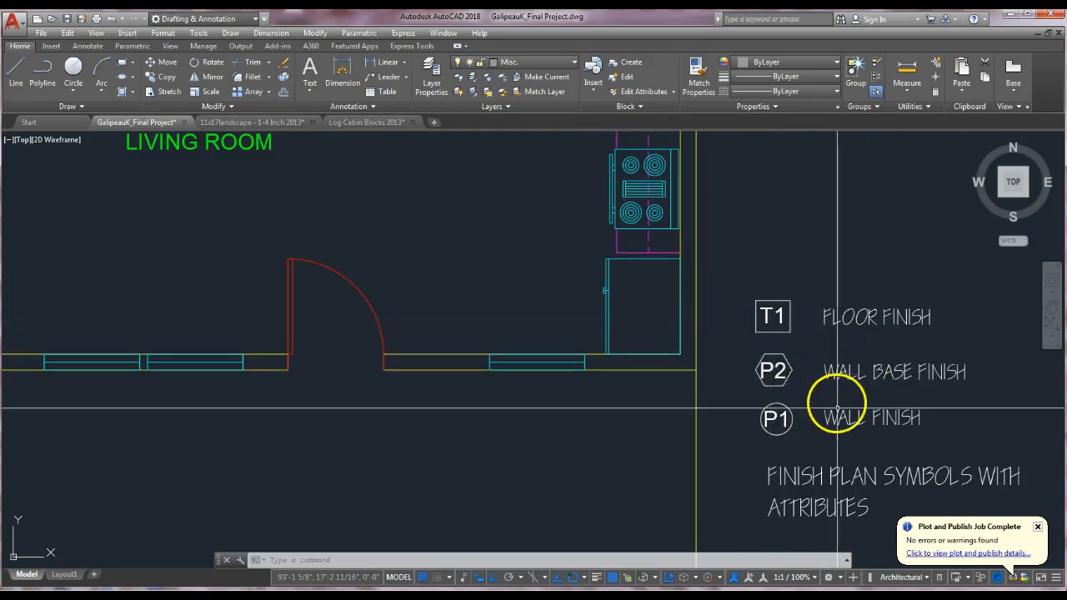
pyautogui.scroll(-2, 838, 415)
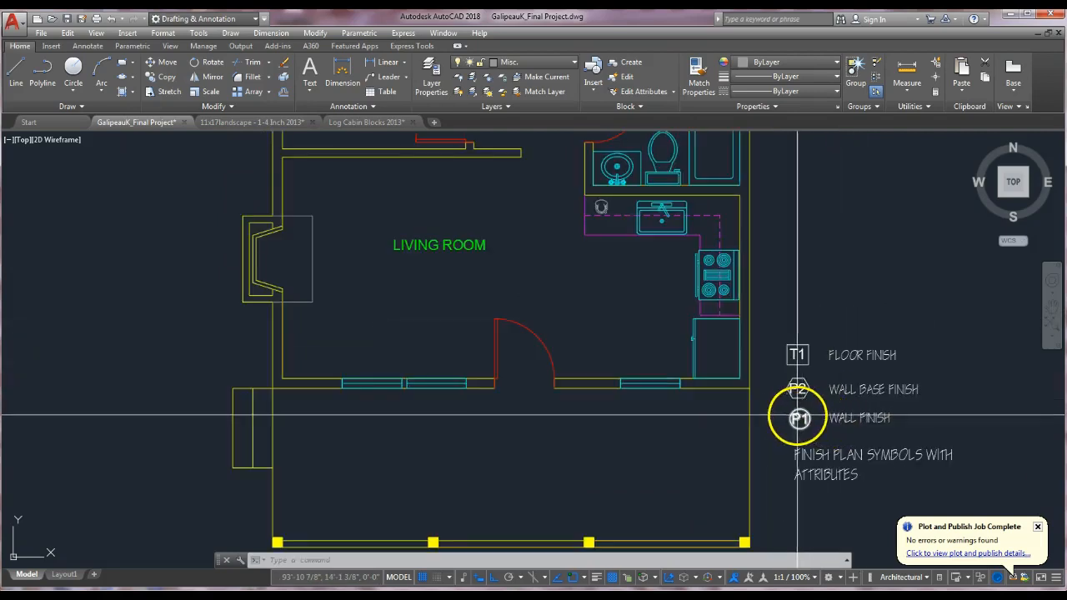
pyautogui.moveTo(816, 413); pyautogui.dragTo(822, 425)
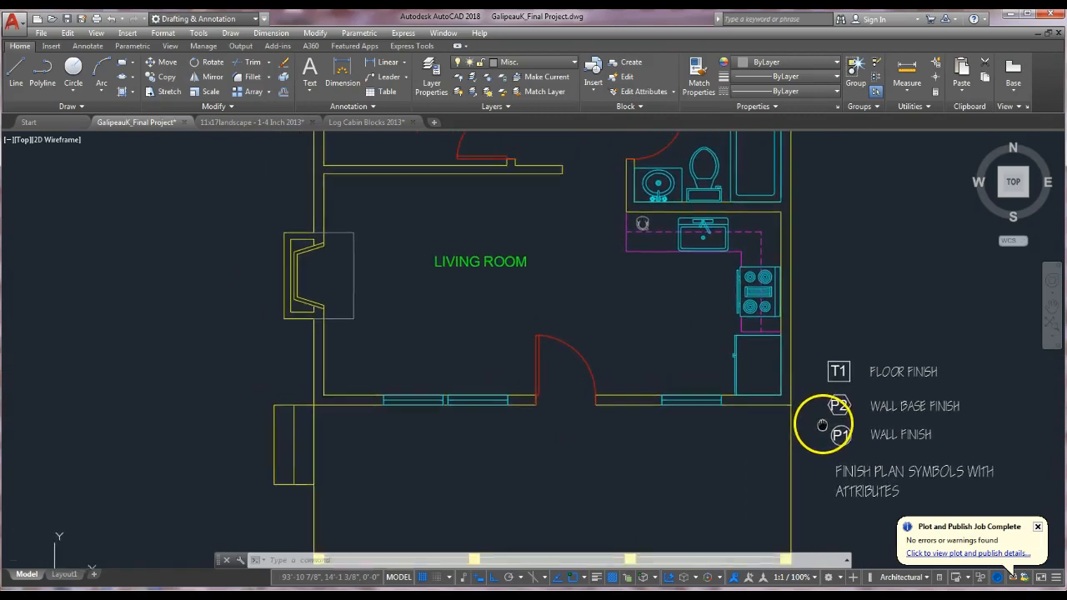
pyautogui.press('Escape')
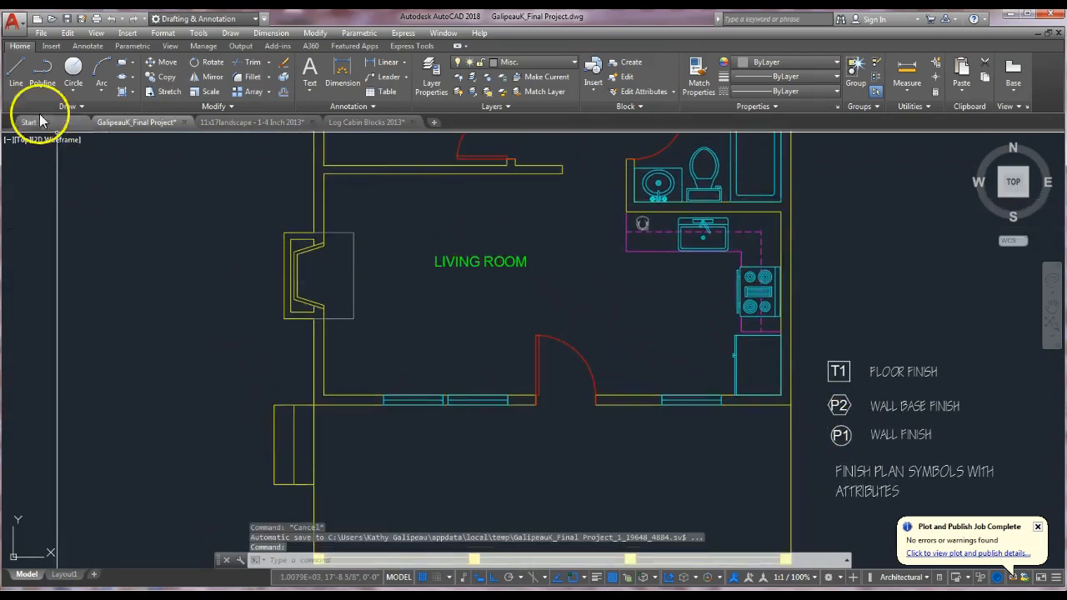
# Insert the FLOOR FINISH block below the start of the LIVING ROOM label with floor finish code W1
pyautogui.click(51, 46)
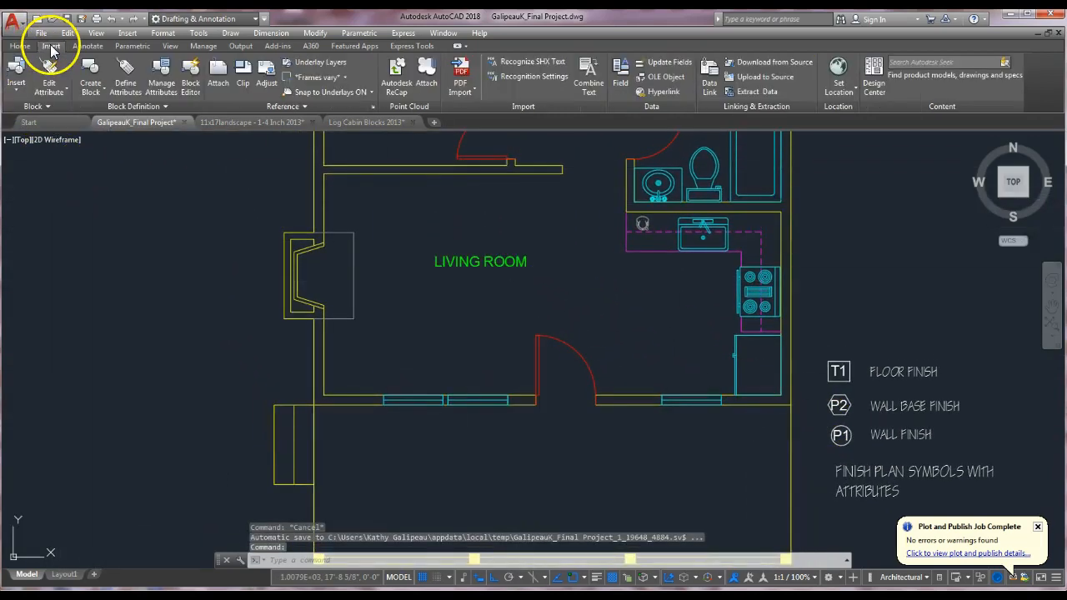
pyautogui.click(19, 87)
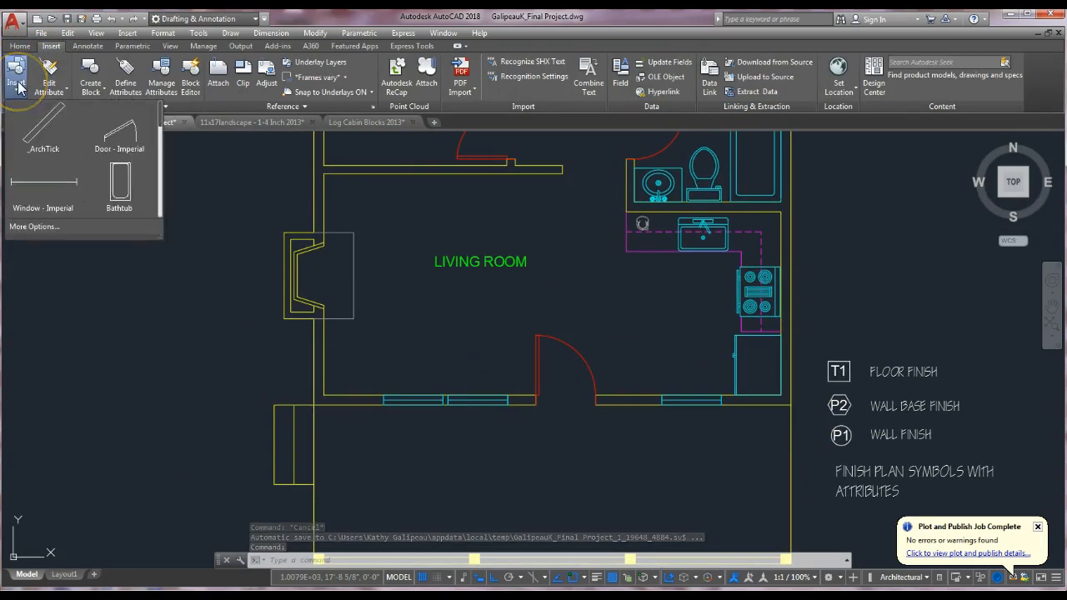
pyautogui.click(27, 225)
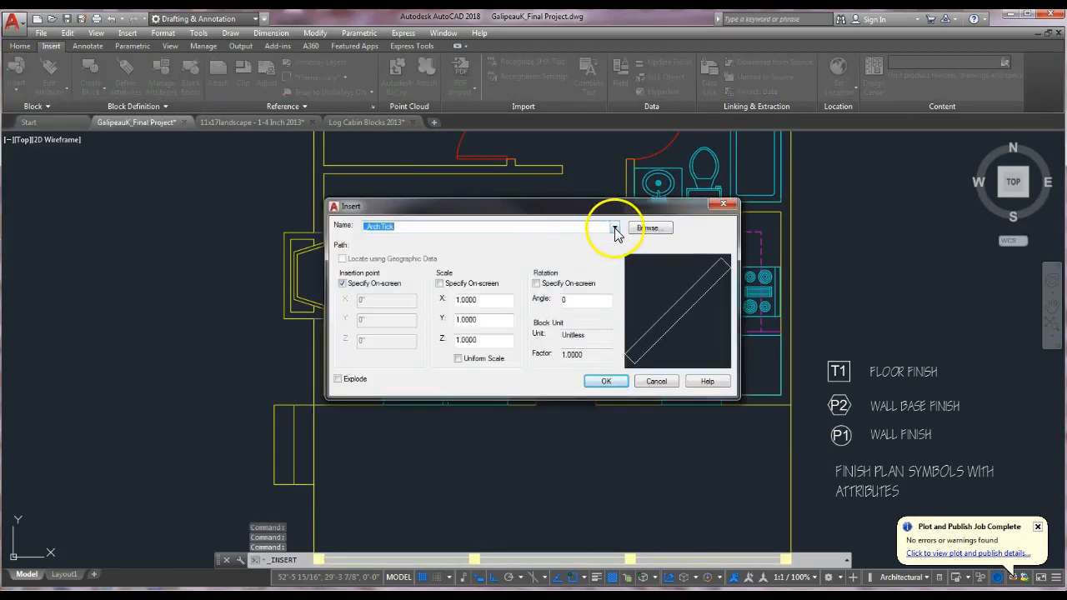
pyautogui.click(615, 229)
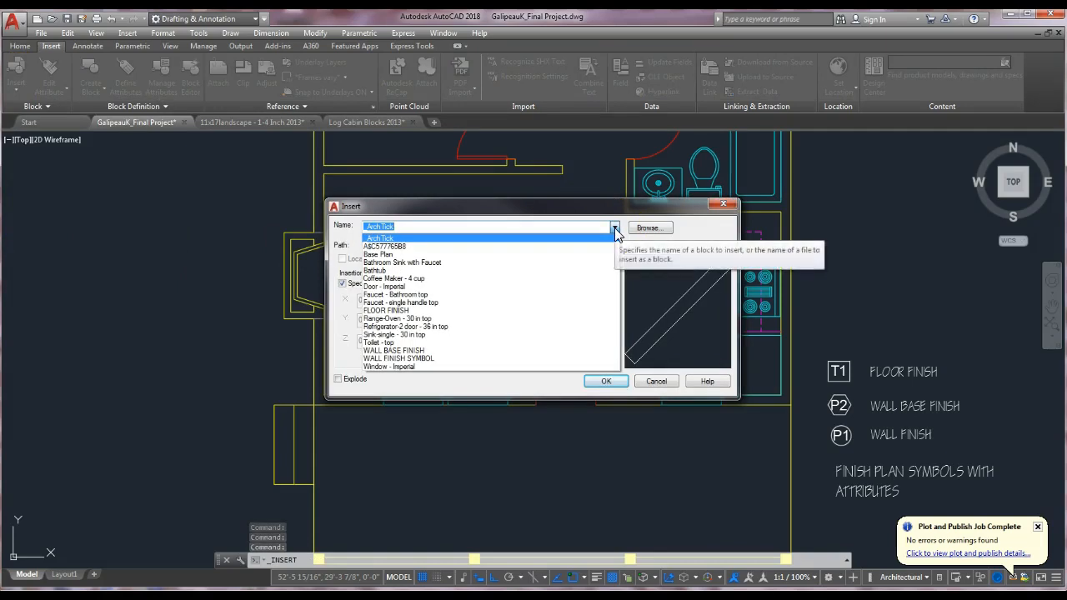
pyautogui.click(420, 360)
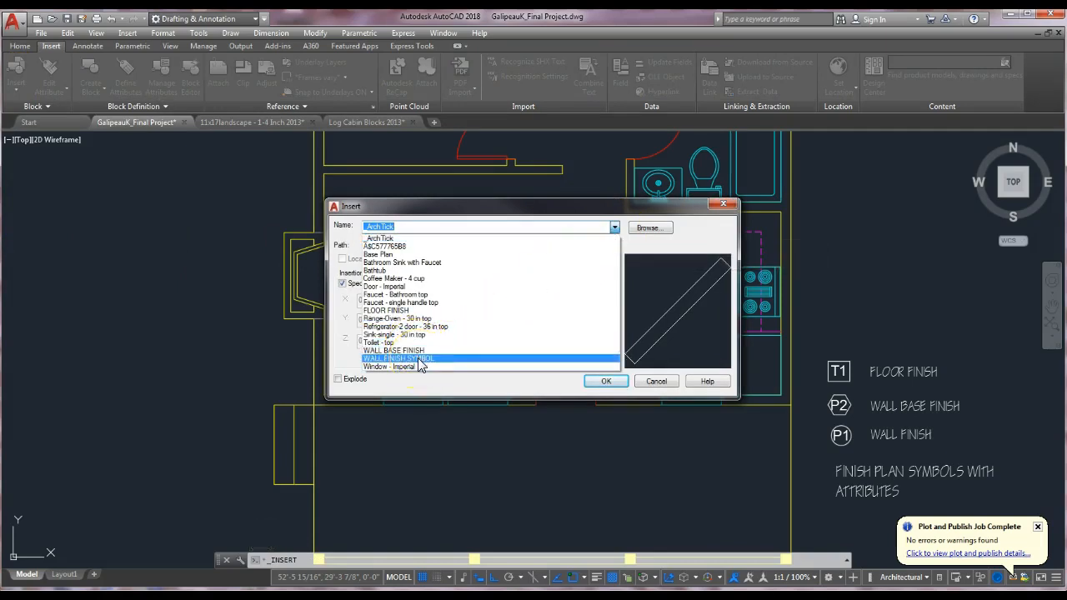
pyautogui.click(396, 313)
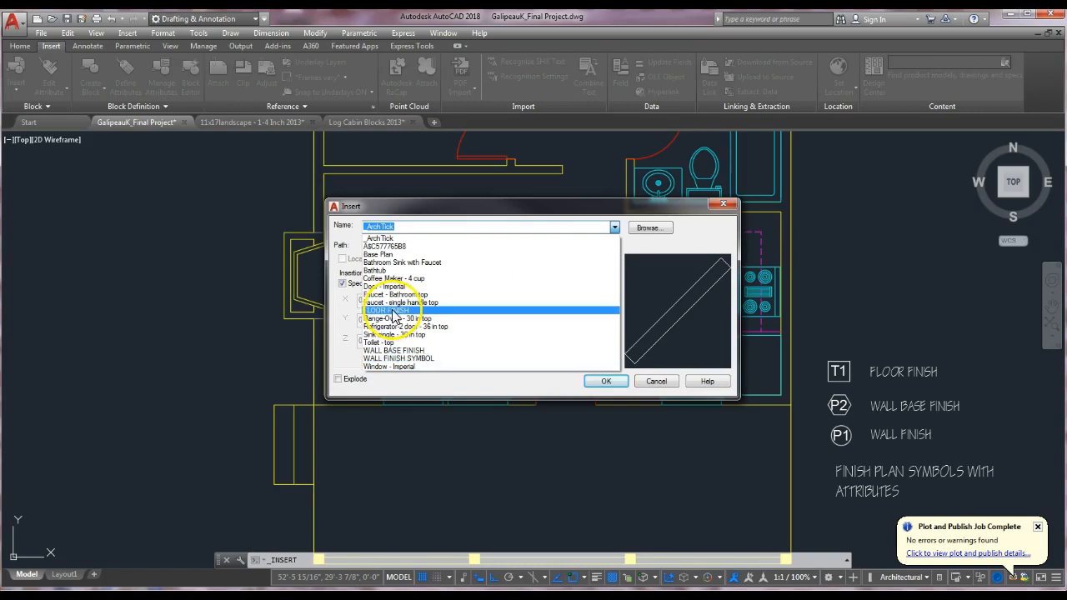
pyautogui.click(394, 311)
pyautogui.click(611, 382)
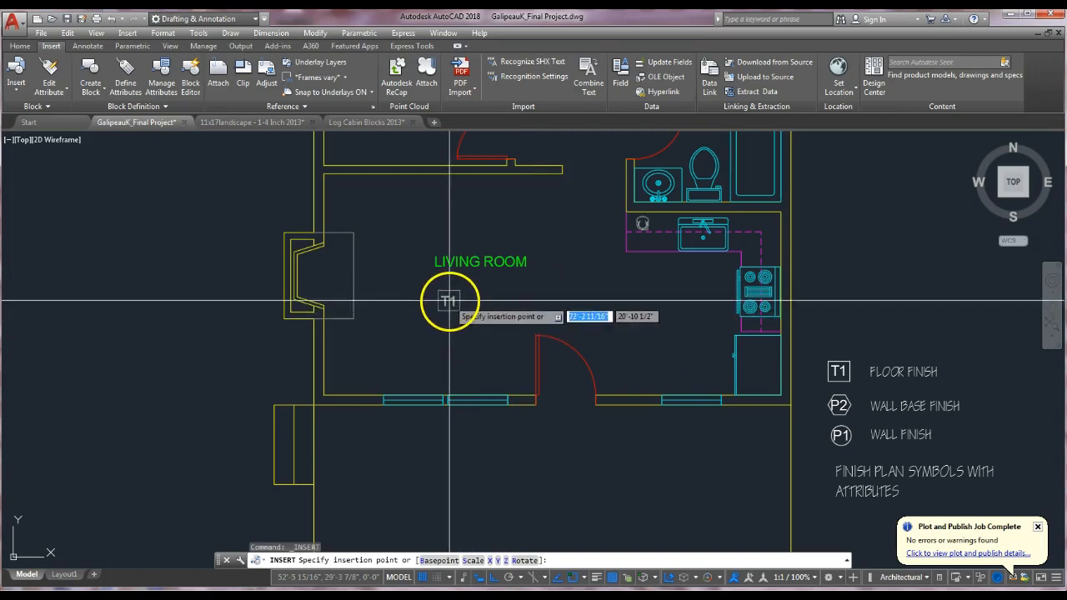
pyautogui.click(451, 297)
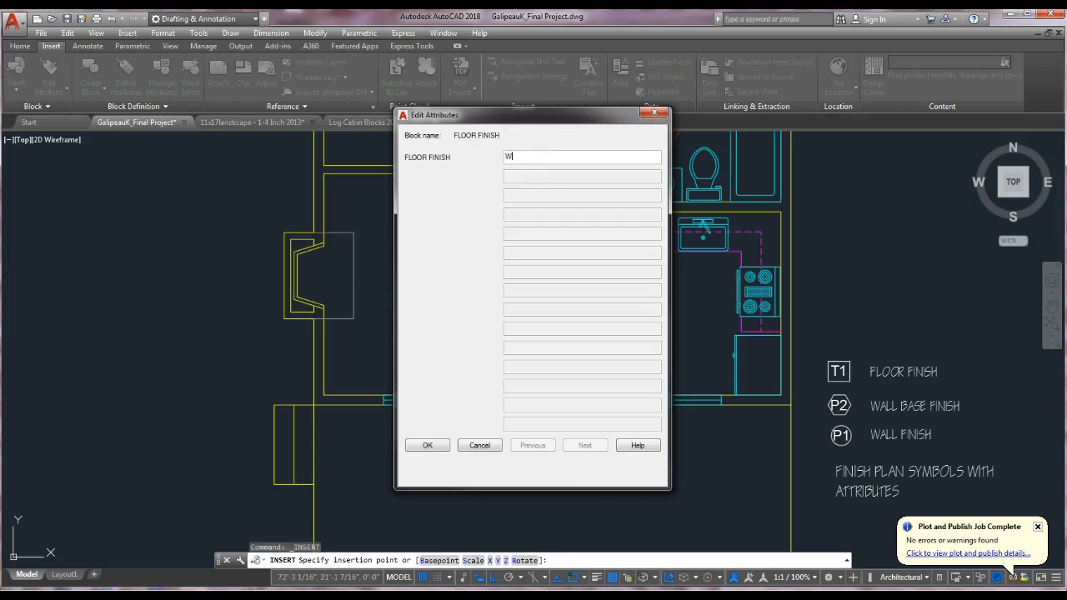
pyautogui.click(438, 447)
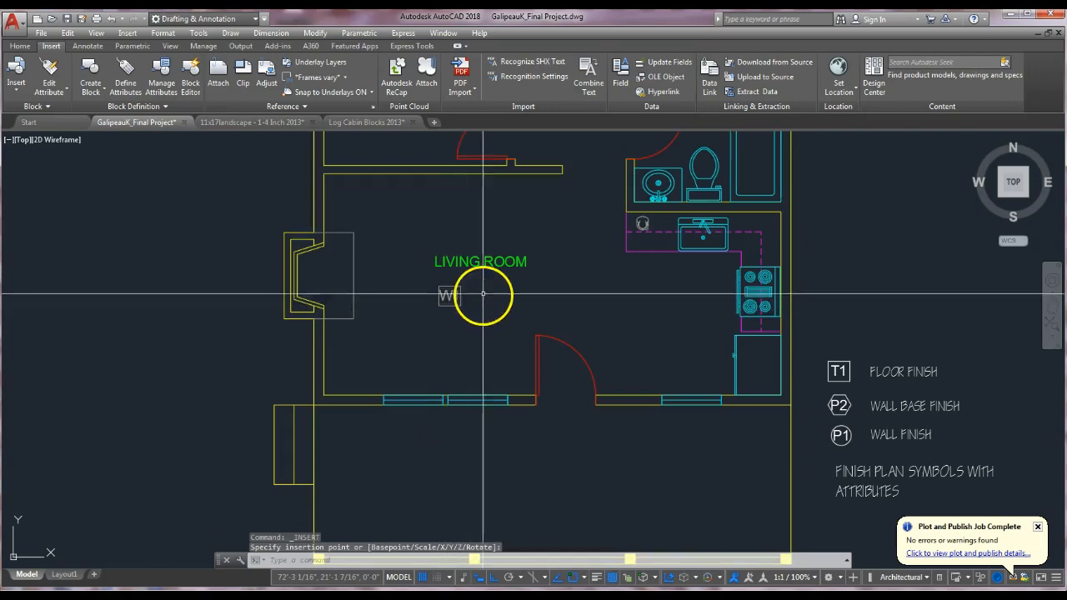
pyautogui.click(450, 295)
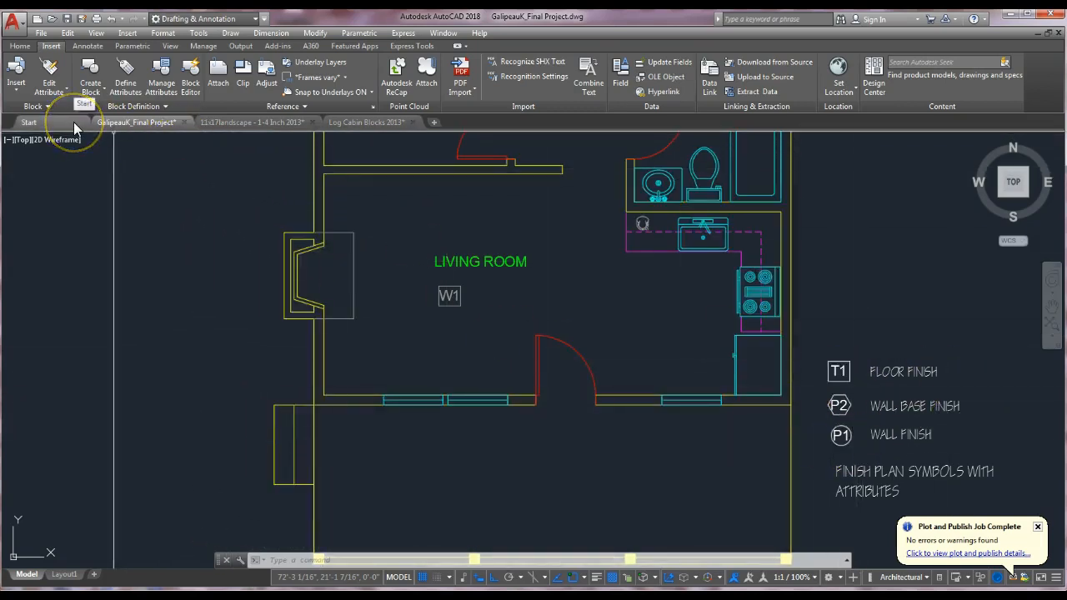
# Insert the WALL BASE FINISH block just right of the W1 symbol with wall base code P1
pyautogui.click(16, 90)
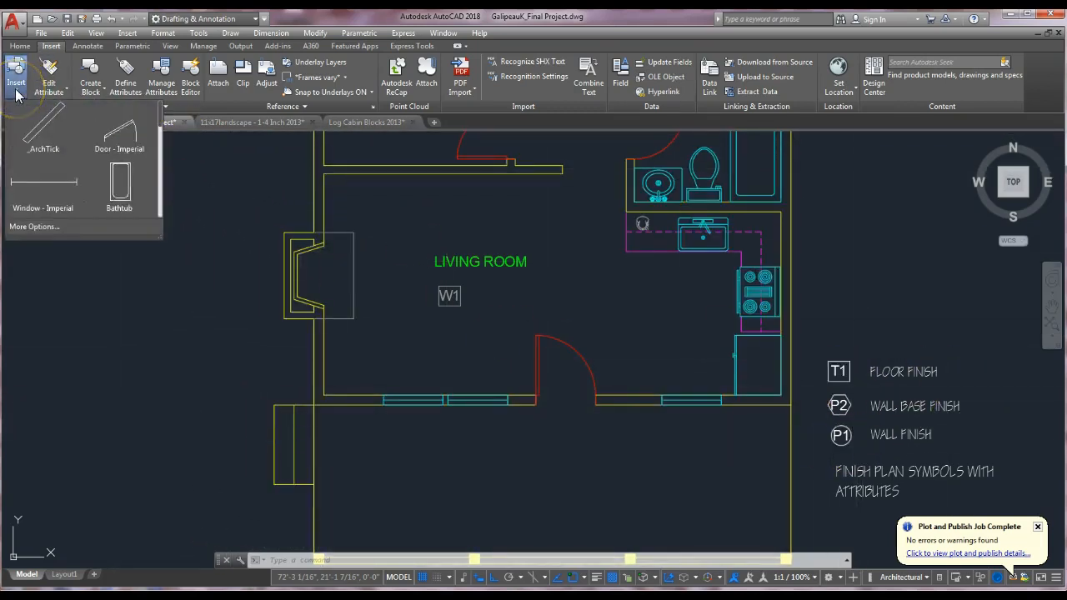
pyautogui.click(37, 227)
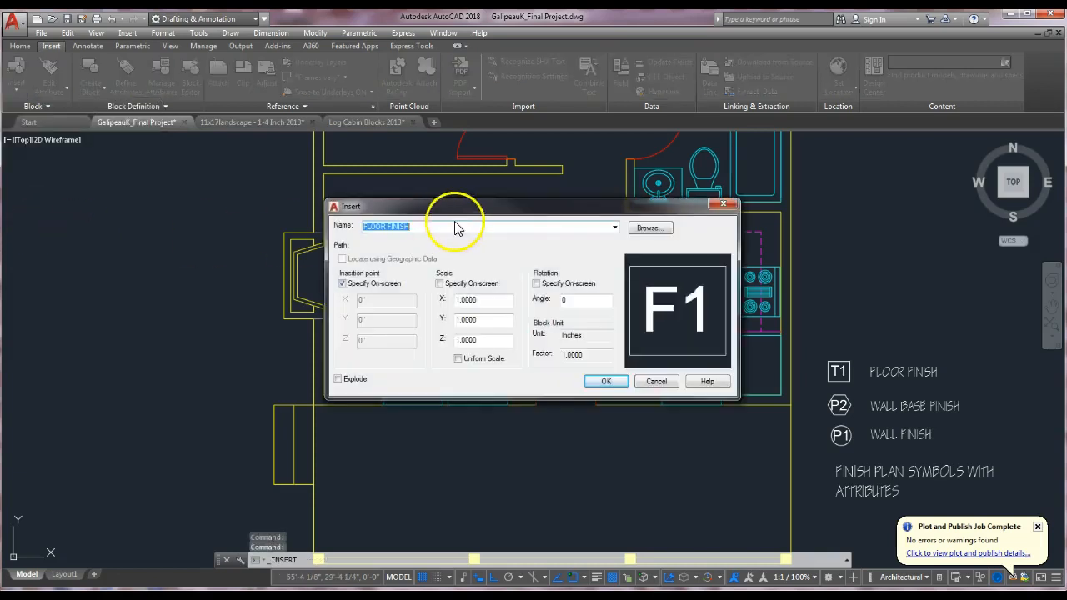
pyautogui.click(614, 228)
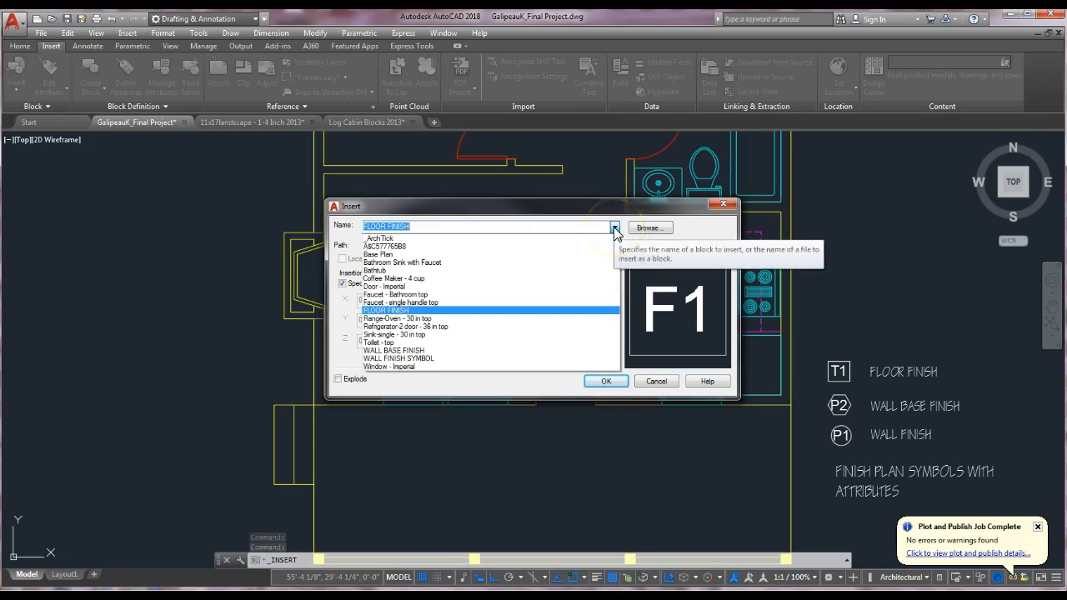
pyautogui.click(434, 350)
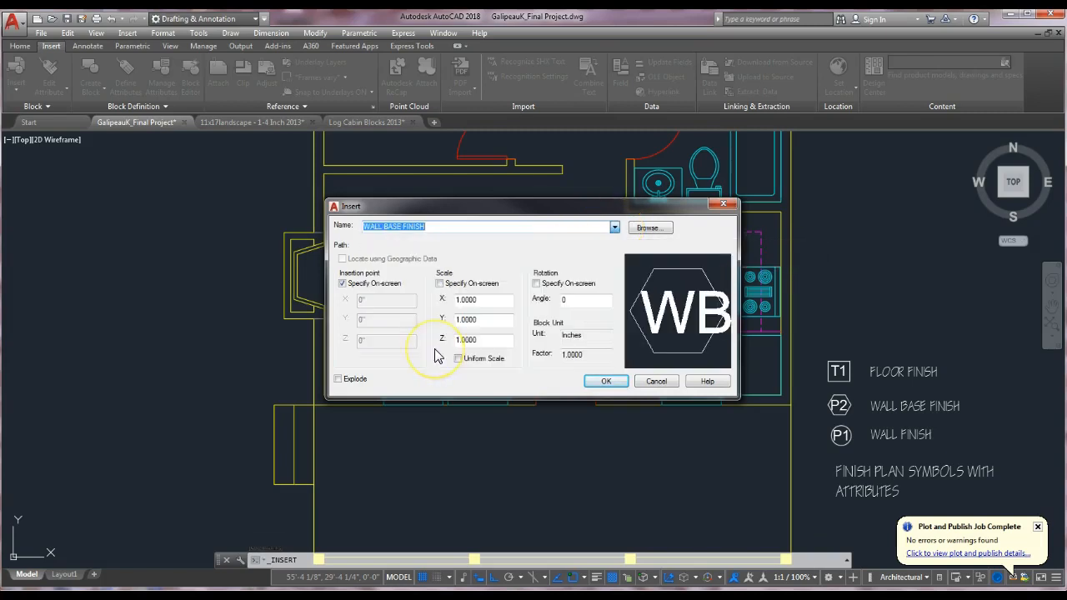
pyautogui.click(607, 382)
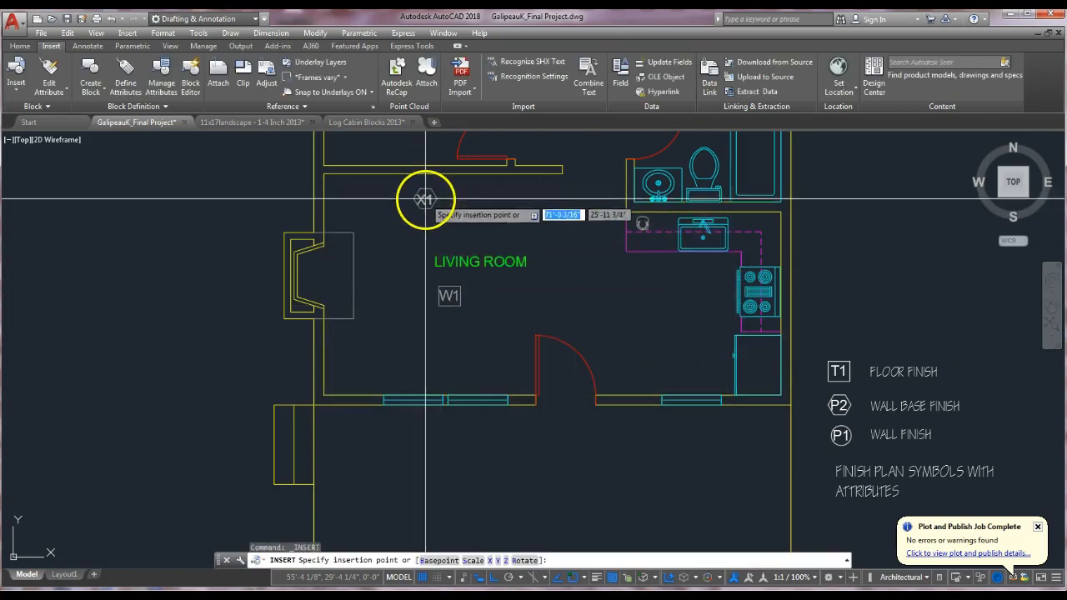
pyautogui.click(479, 296)
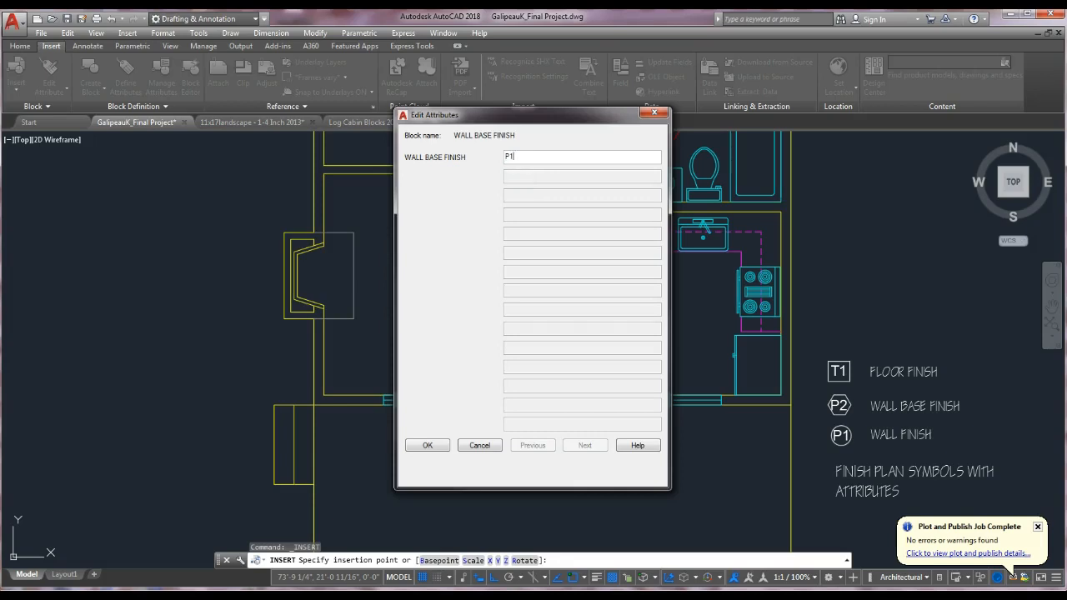
pyautogui.click(435, 449)
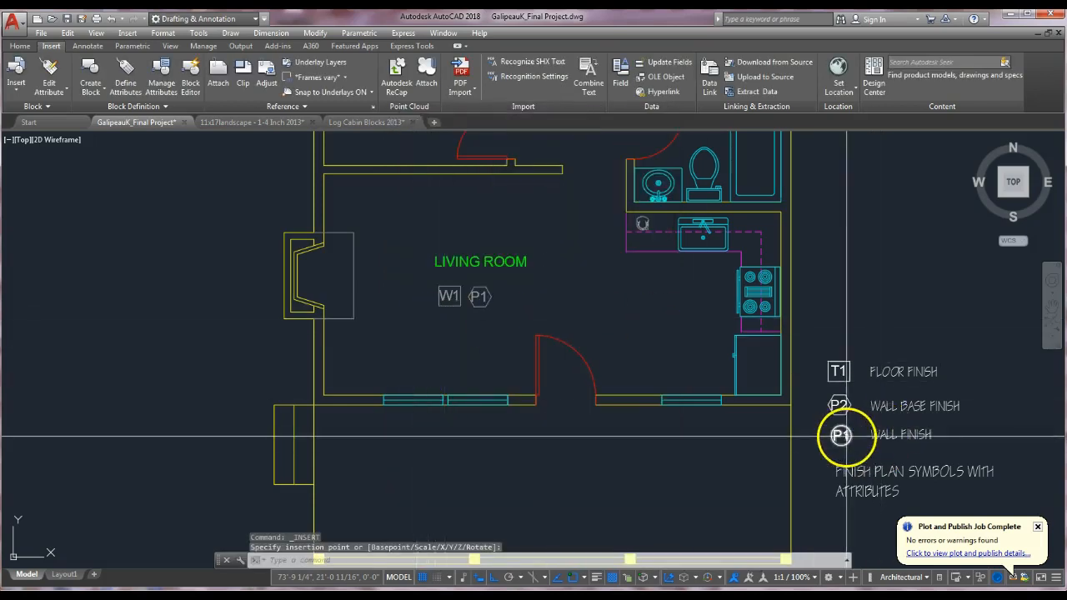
# Insert the WALL FINISH SYMBOL block right of the hexagonal P1 symbol with wall finish code P2
pyautogui.click(17, 92)
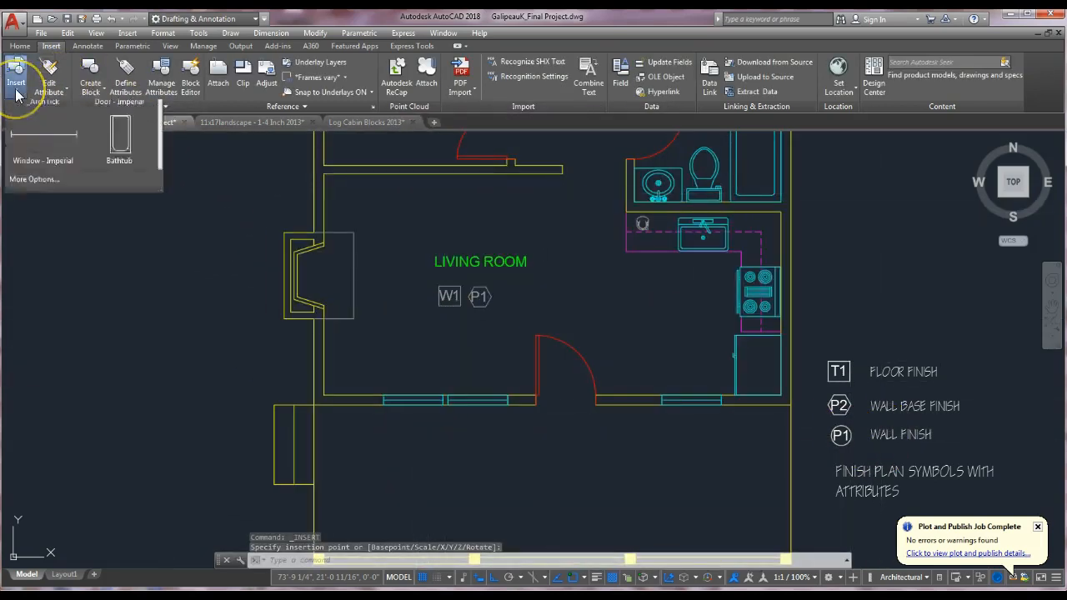
pyautogui.click(43, 228)
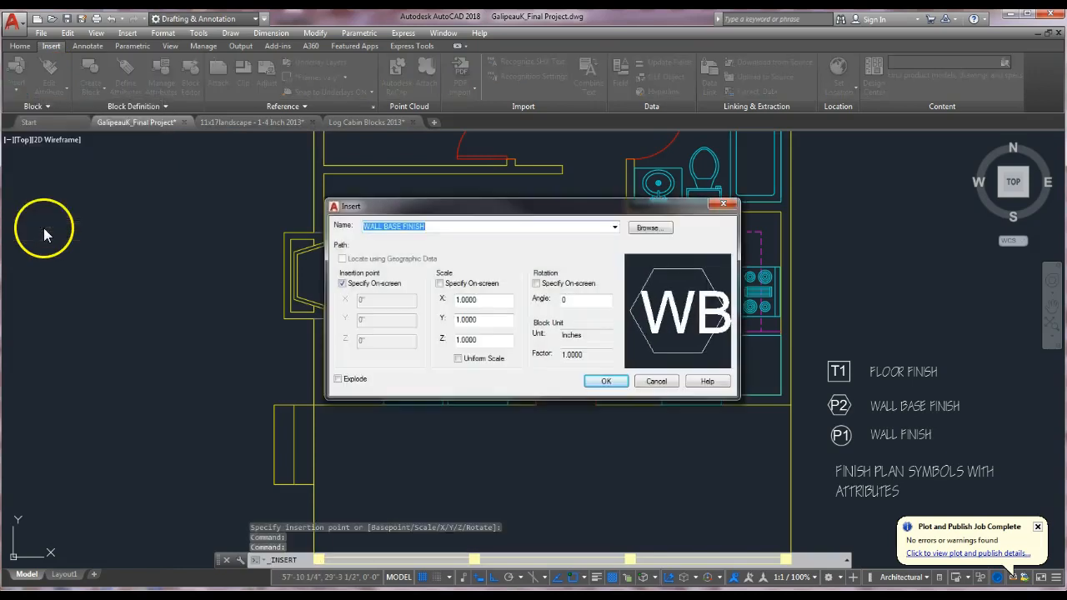
pyautogui.click(615, 228)
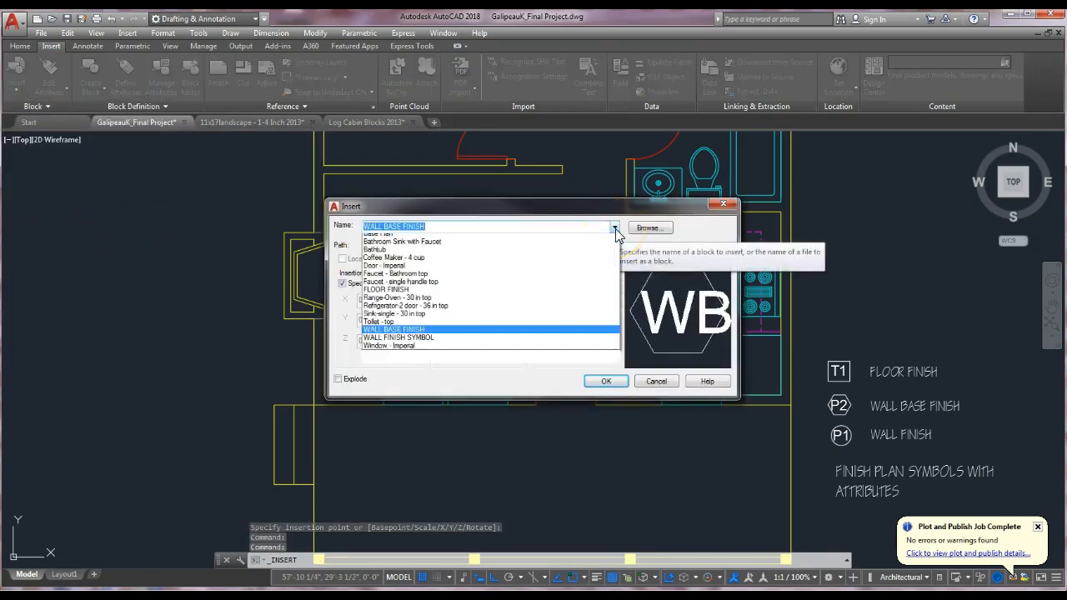
pyautogui.click(433, 359)
pyautogui.click(606, 381)
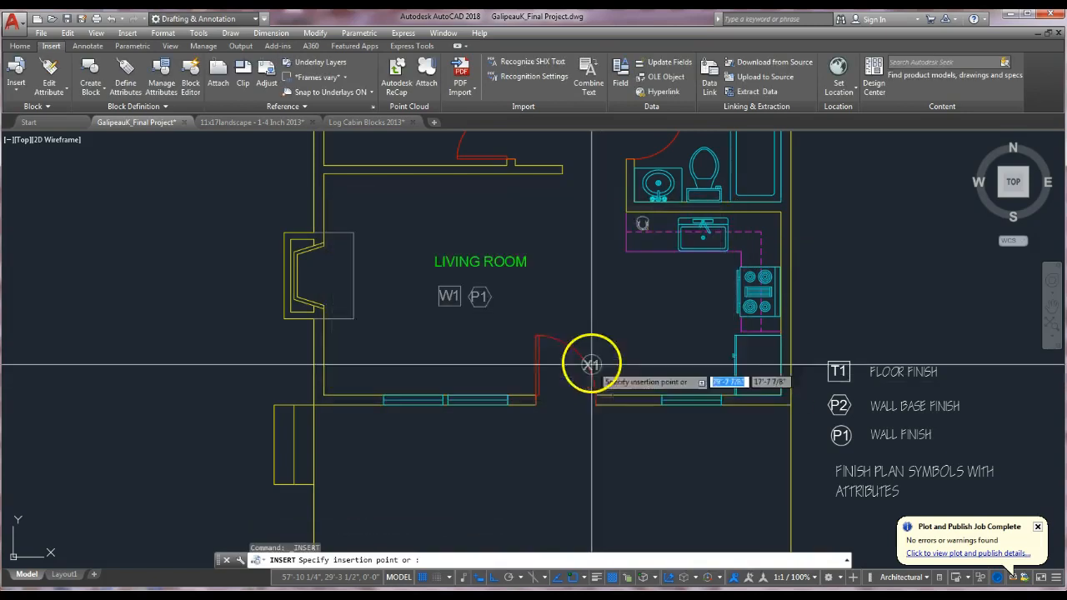
pyautogui.click(508, 296)
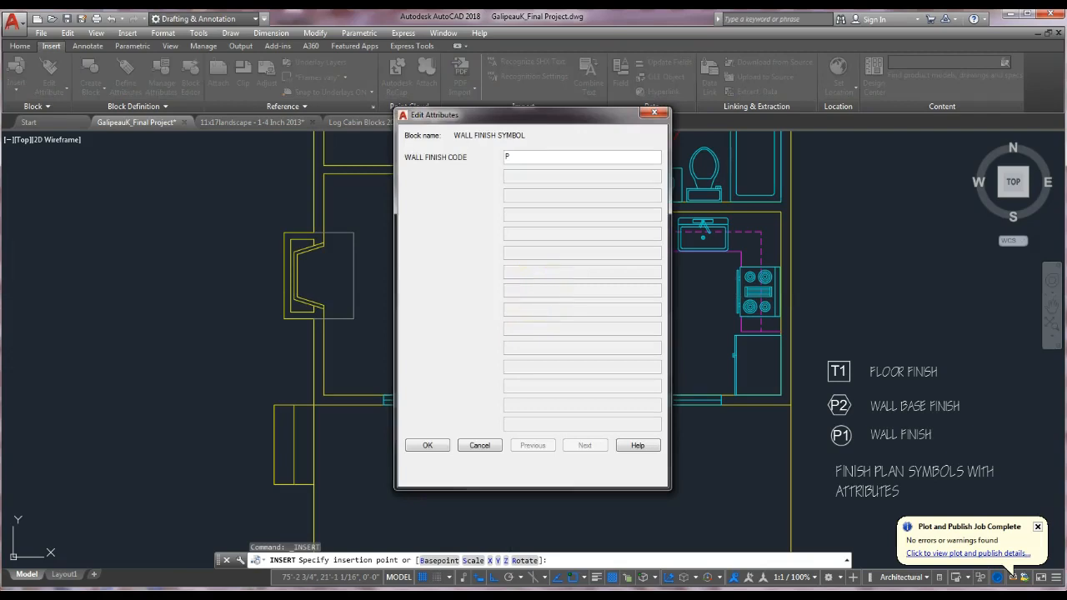
pyautogui.click(436, 446)
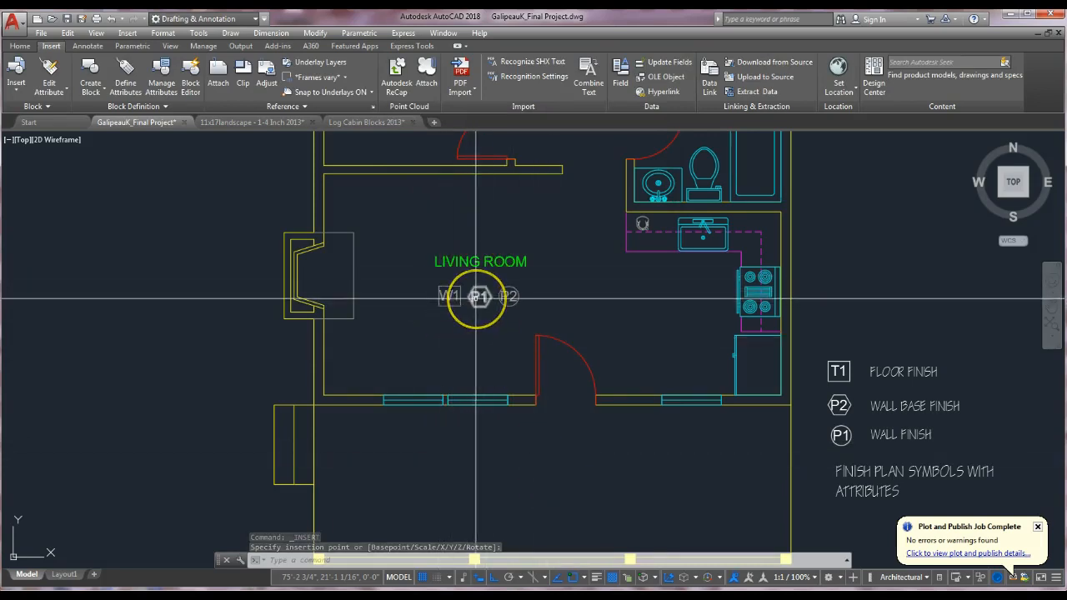
pyautogui.click(477, 297)
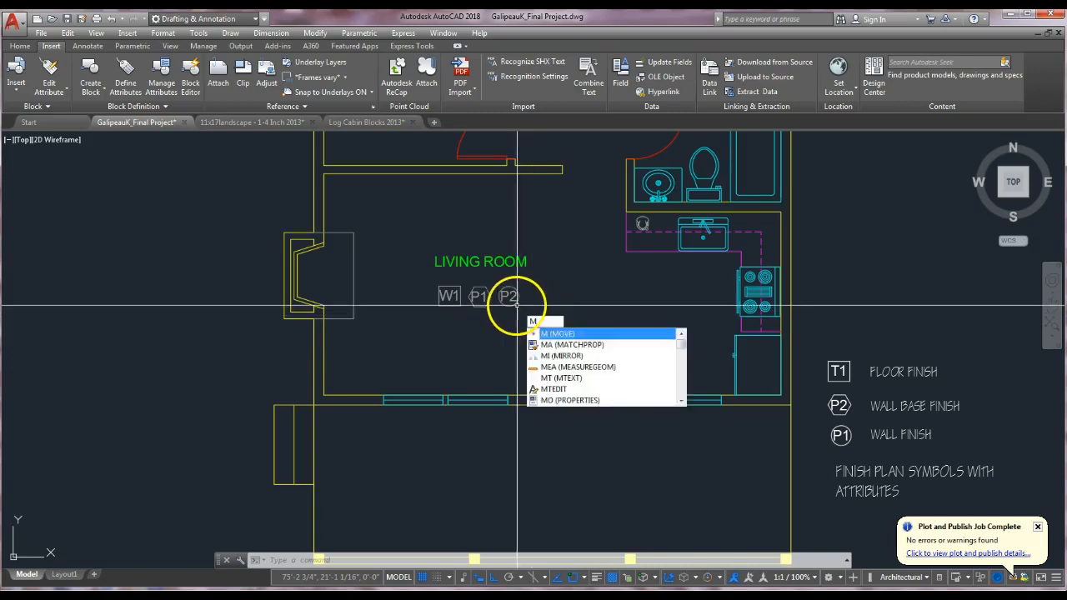
# Move the circular P2 wall finish symbol straight up to just below the living room's upper wall
pyautogui.press('Return')
pyautogui.click(509, 297)
pyautogui.press('Return')
pyautogui.click(508, 297)
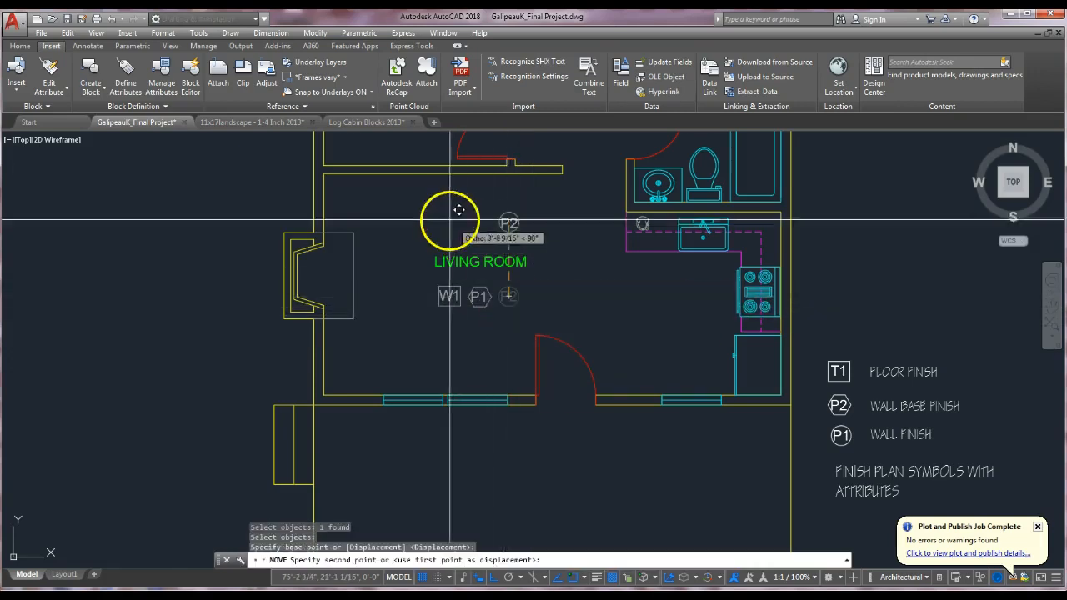
pyautogui.click(477, 180)
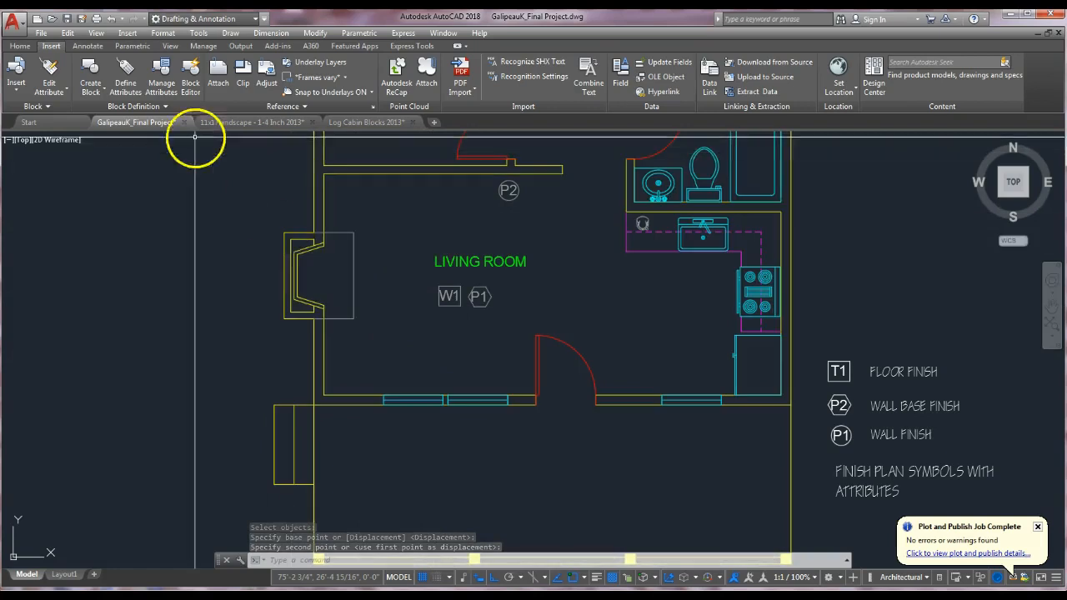
# Insert another WALL FINISH SYMBOL block against the living room's left wall, below the fireplace, with wall finish code P3
pyautogui.click(17, 81)
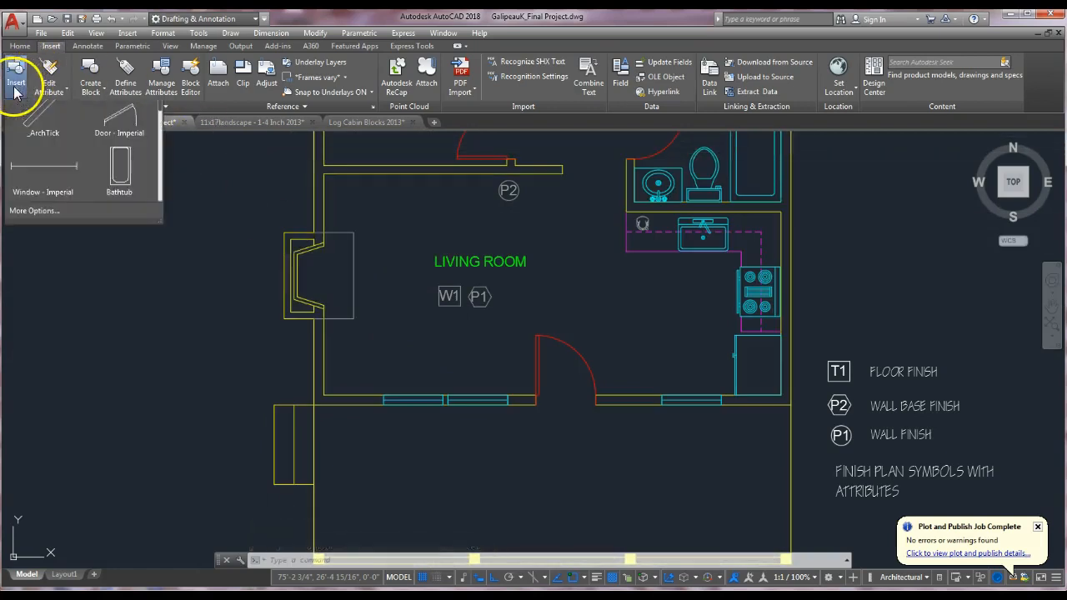
pyautogui.click(35, 226)
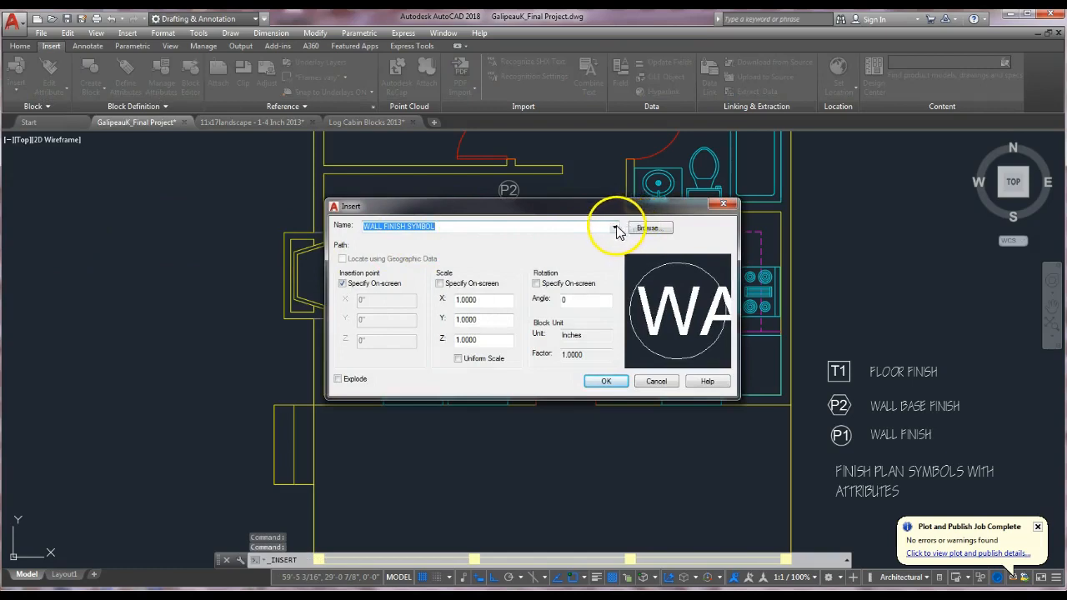
pyautogui.click(606, 381)
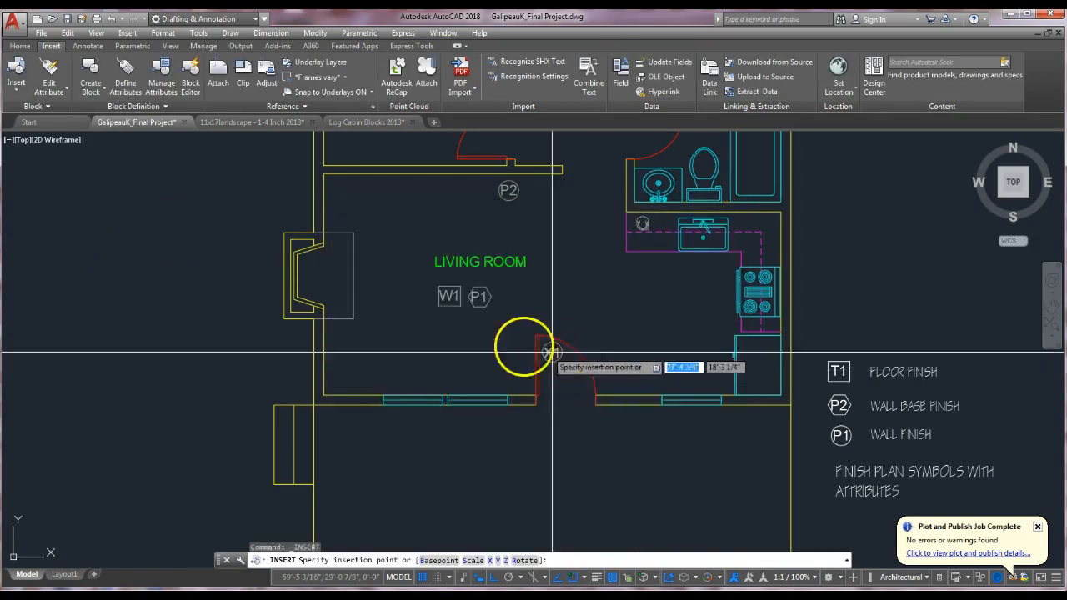
pyautogui.click(335, 365)
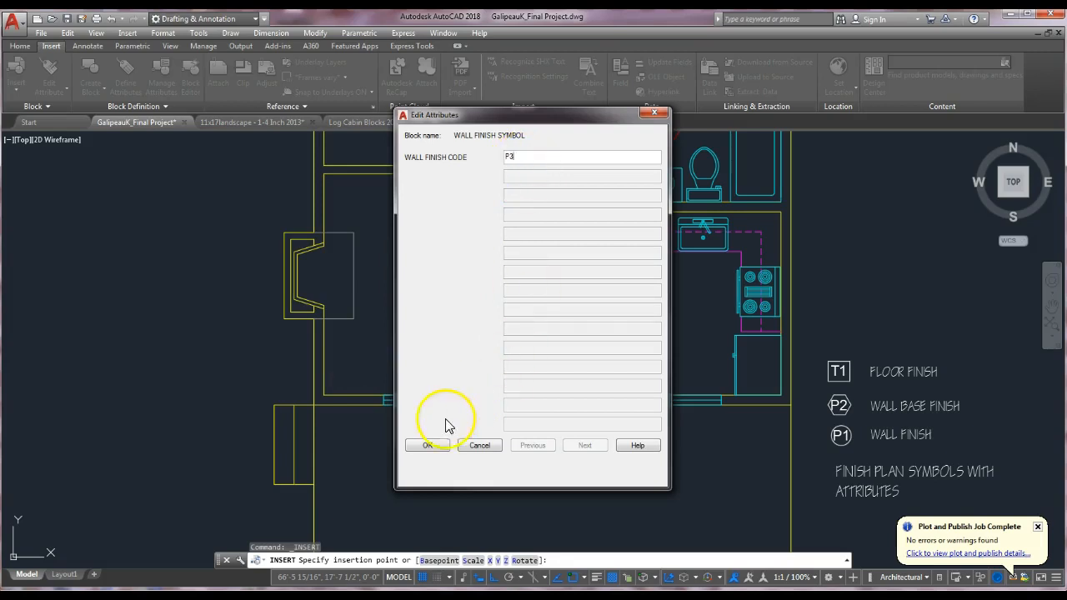
pyautogui.click(428, 446)
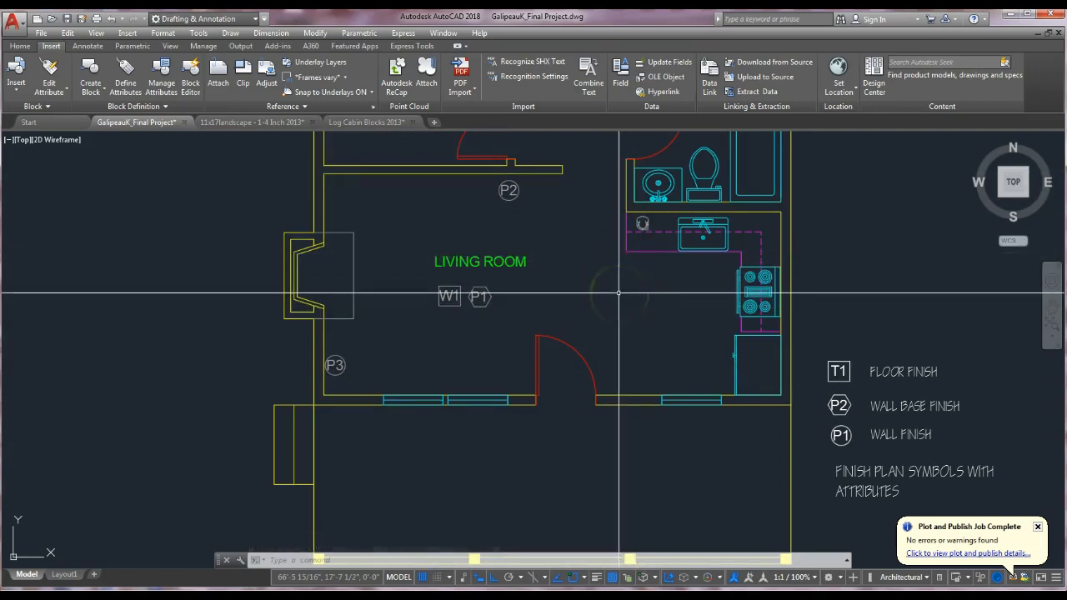
# Draw a vertical line on the Misc. layer from the kitchen counter's lower-left corner to the front wall, closing off the kitchen floor
pyautogui.click(27, 45)
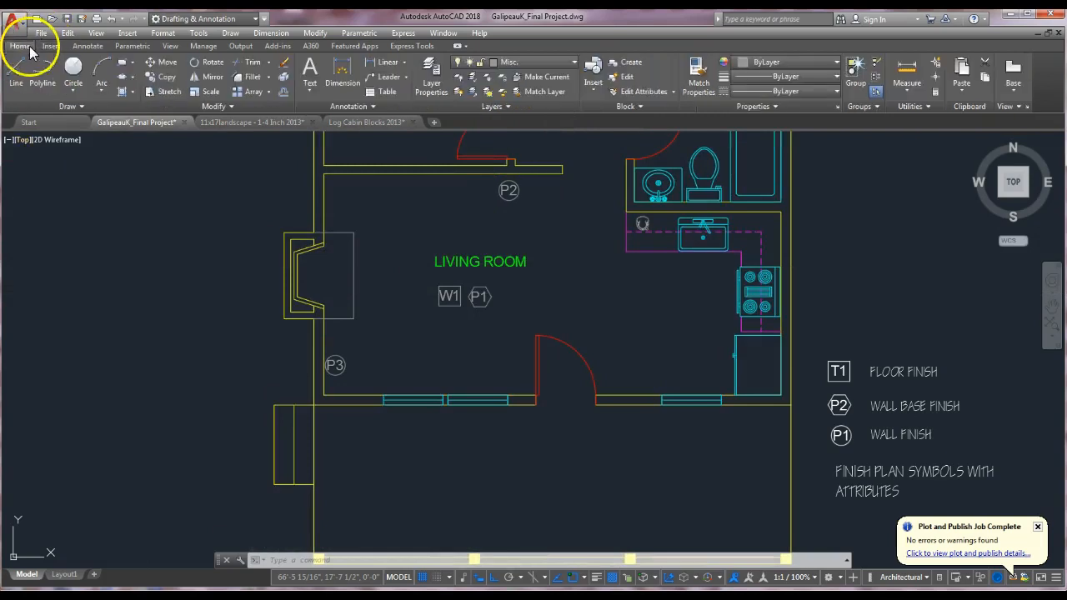
pyautogui.click(558, 67)
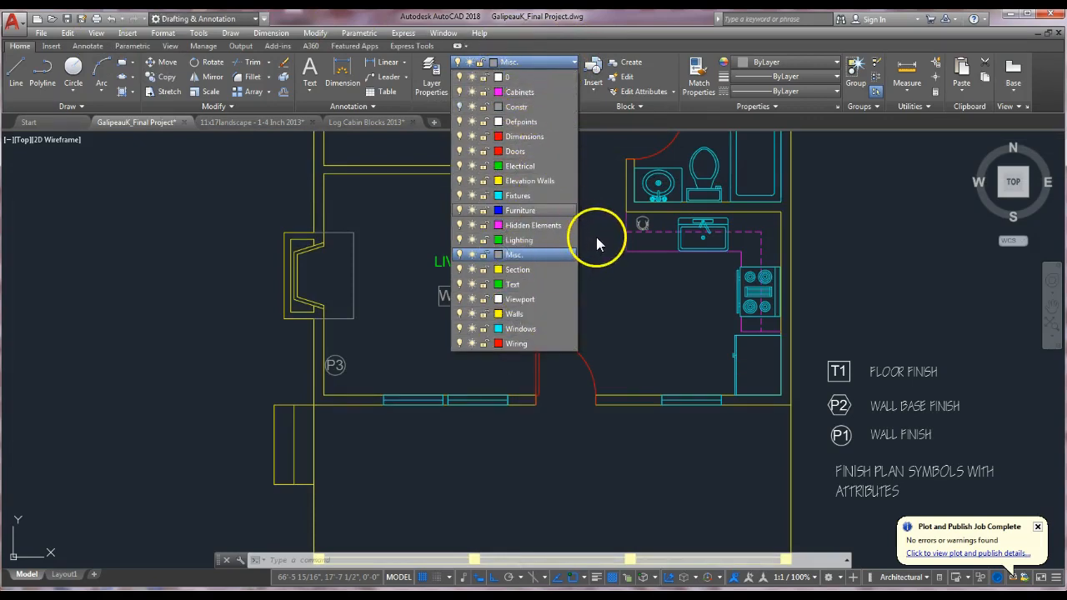
pyautogui.click(560, 253)
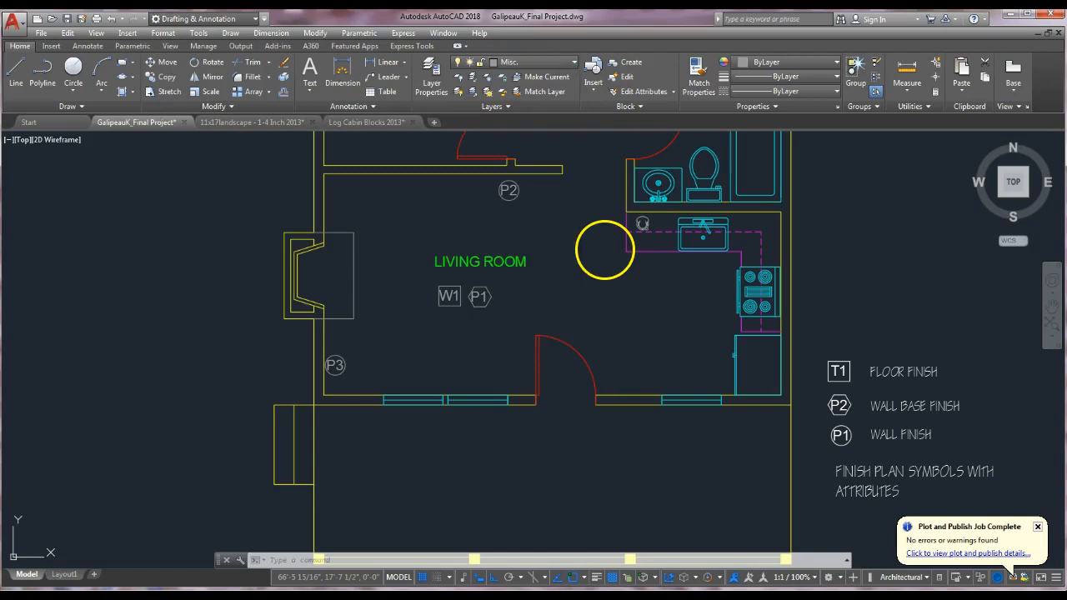
pyautogui.write('l')
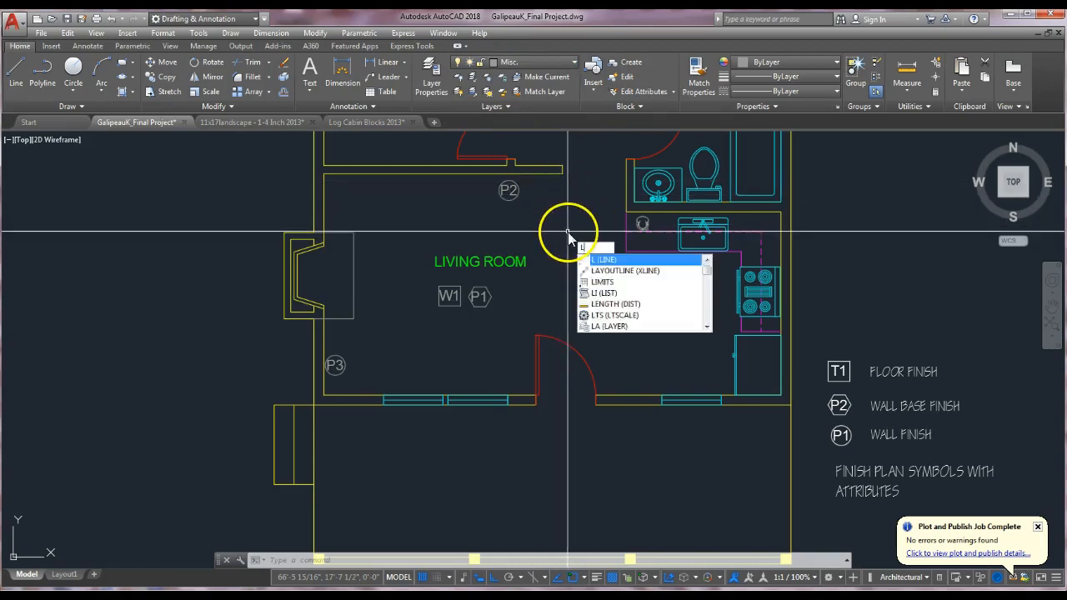
pyautogui.press('Return')
pyautogui.click(627, 252)
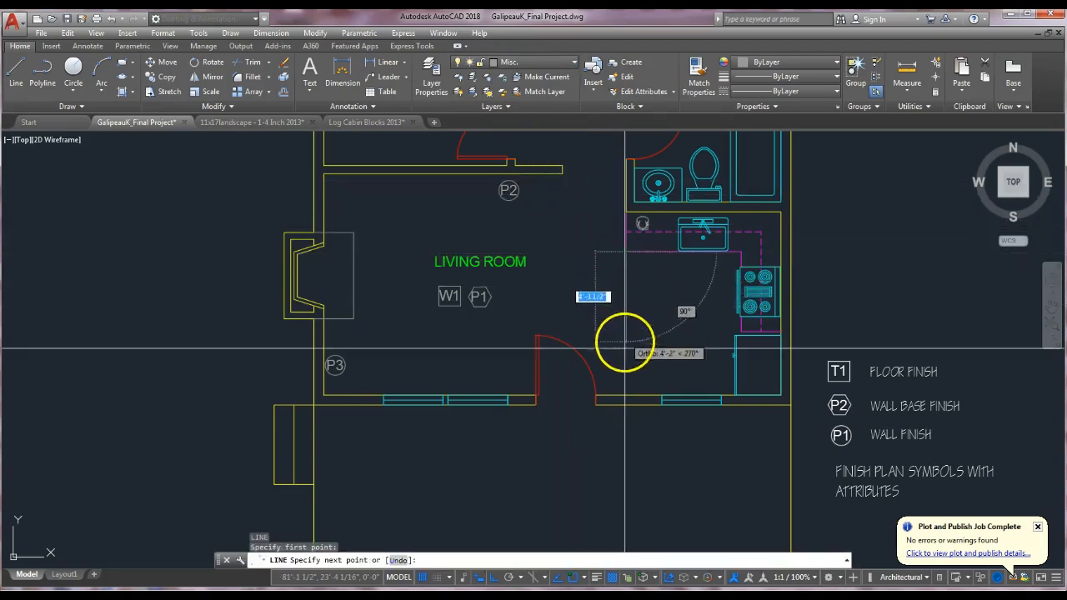
pyautogui.click(620, 397)
pyautogui.press('Escape')
pyautogui.press('Escape')
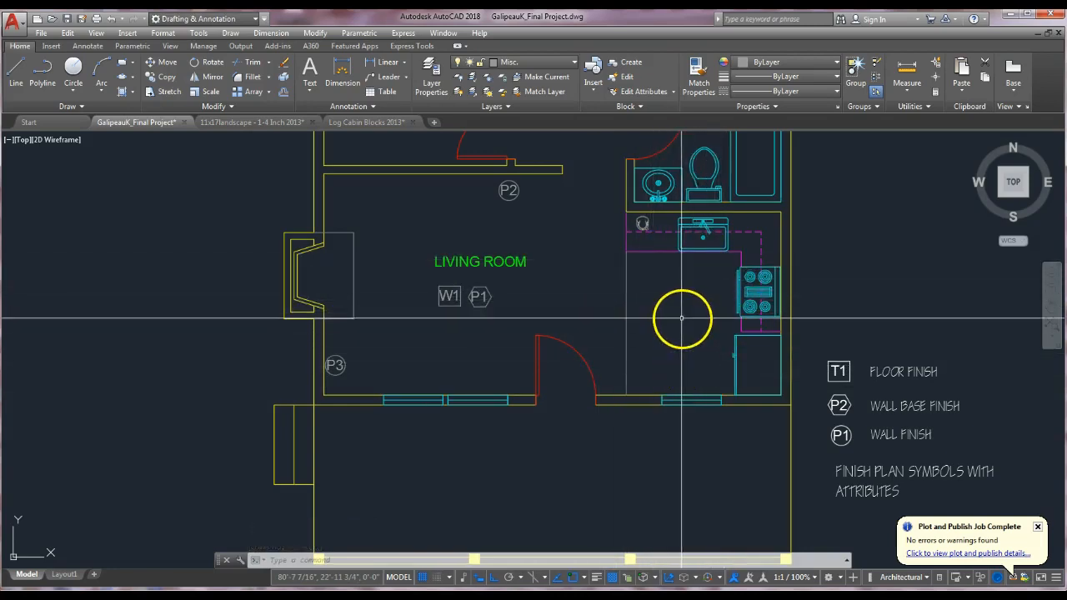
# Hatch the kitchen floor with a user-defined double hatch at 1'-0" spacing to represent square tiles
pyautogui.click(124, 93)
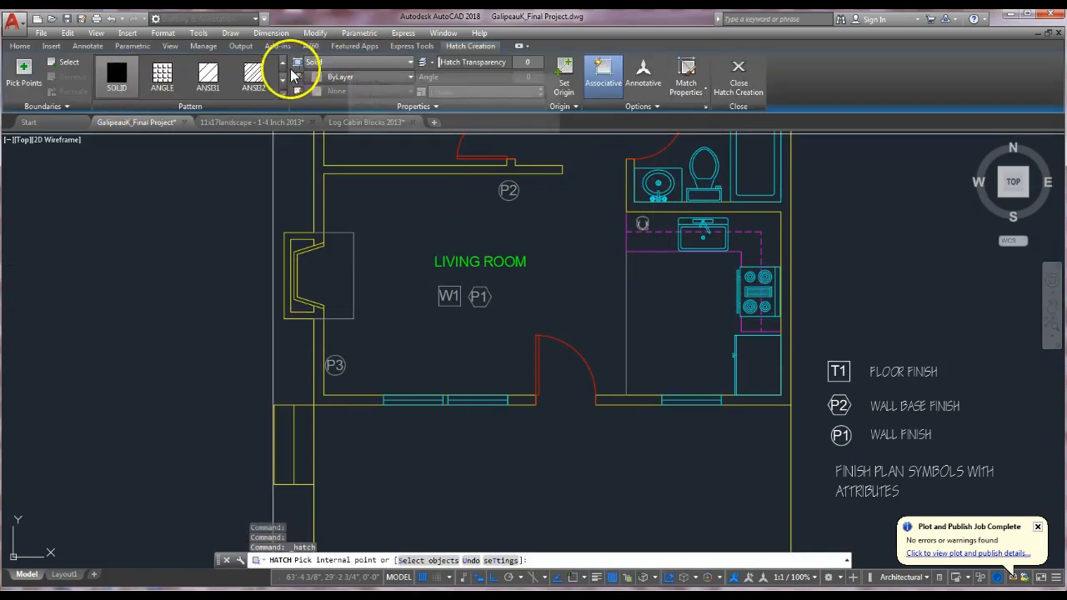
pyautogui.click(381, 63)
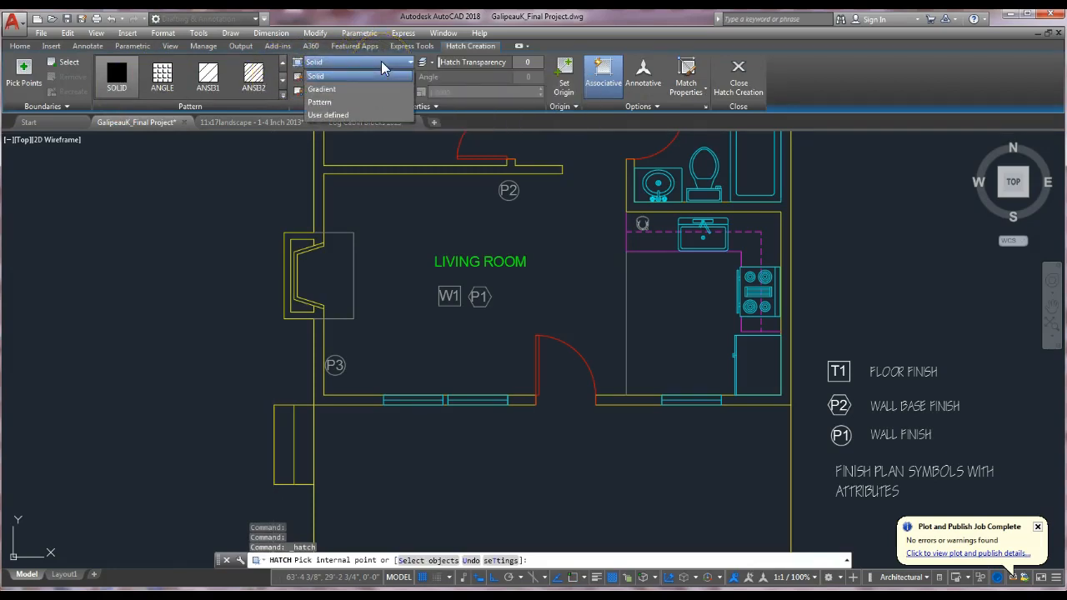
pyautogui.click(329, 115)
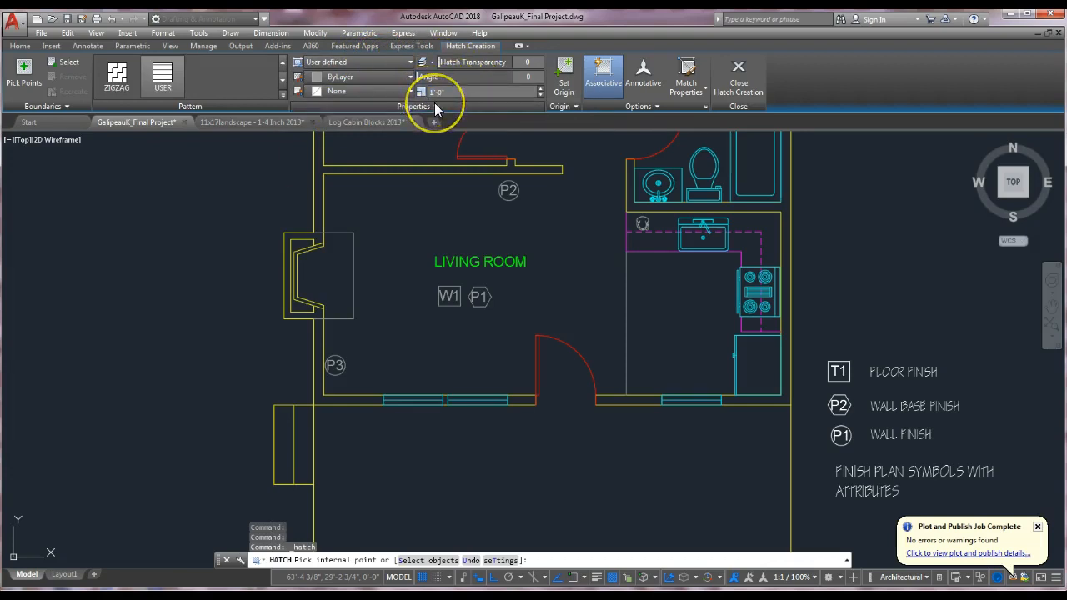
pyautogui.click(434, 106)
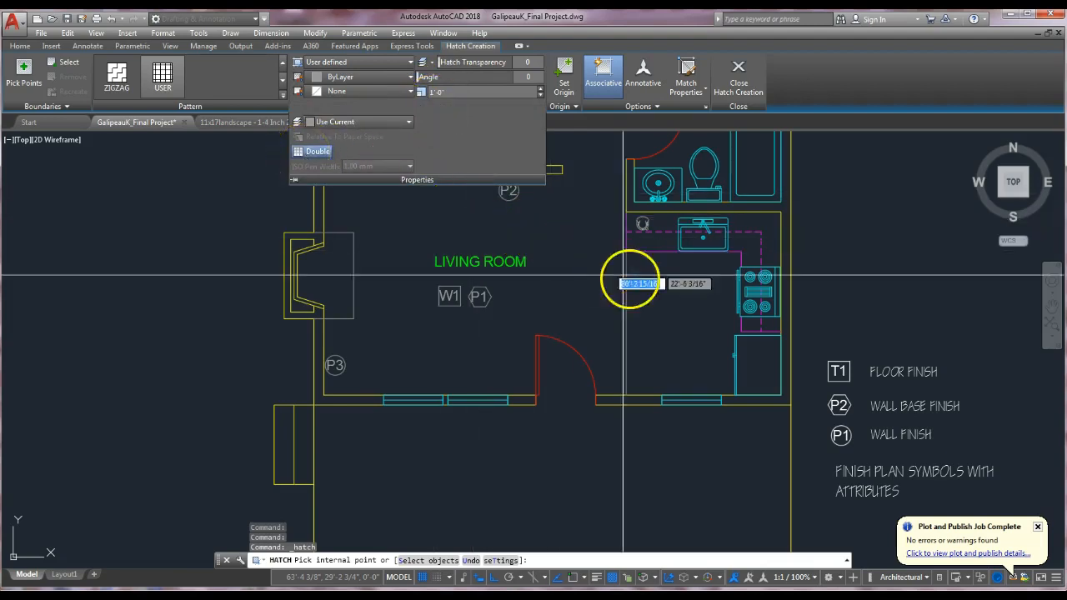
pyautogui.click(664, 294)
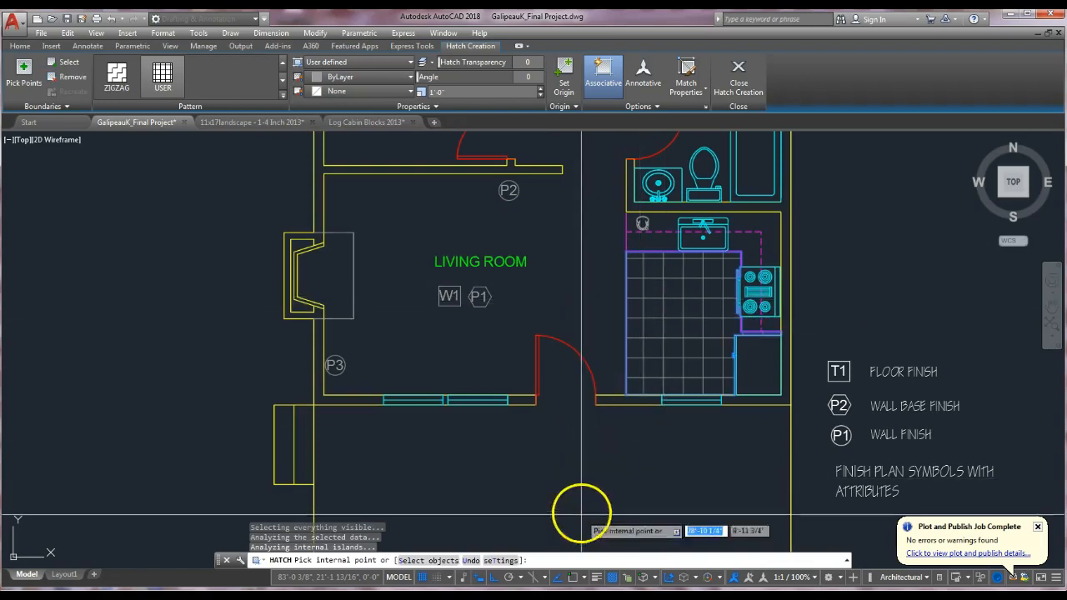
pyautogui.press('Escape')
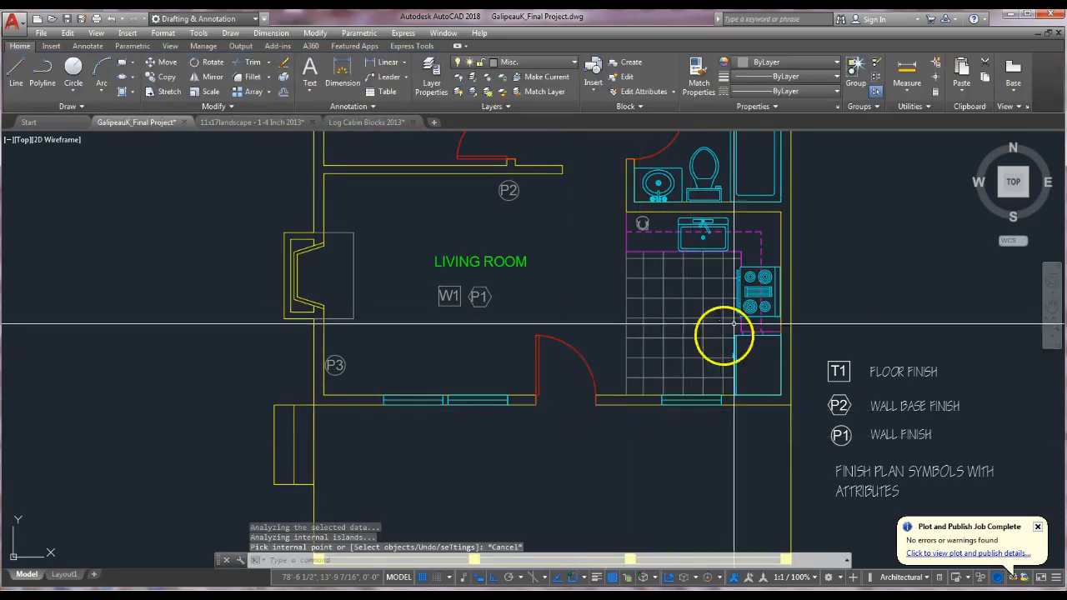
# Draw a vertical line across the bathroom doorway between the midpoints of its two wall ends
pyautogui.moveTo(595, 303)
pyautogui.mouseDown(button='middle')
pyautogui.moveTo(528, 375)
pyautogui.moveTo(531, 356)
pyautogui.mouseUp(button='middle')
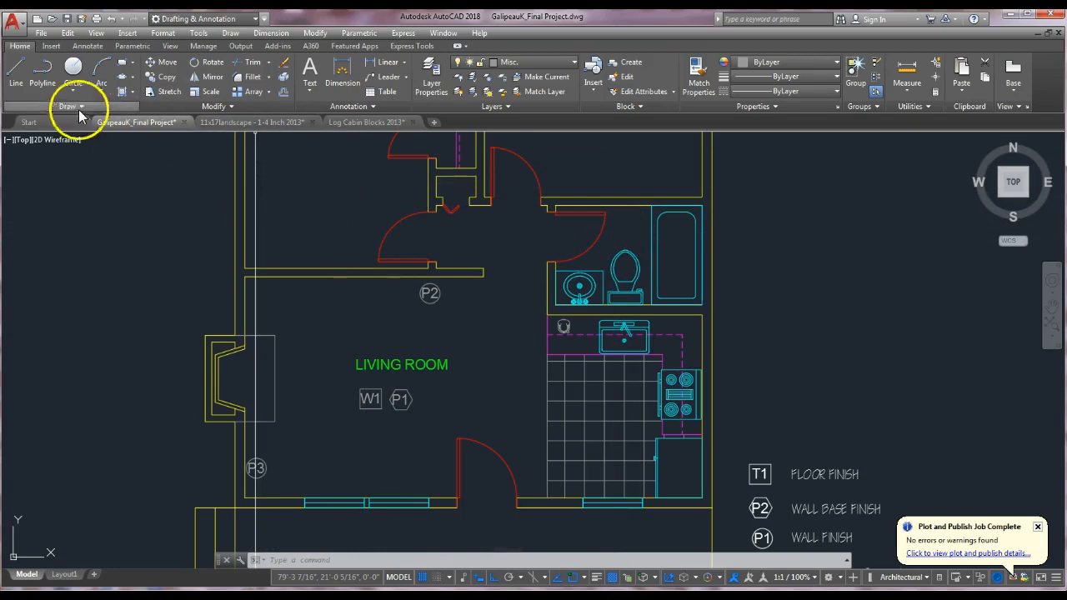
pyautogui.click(20, 78)
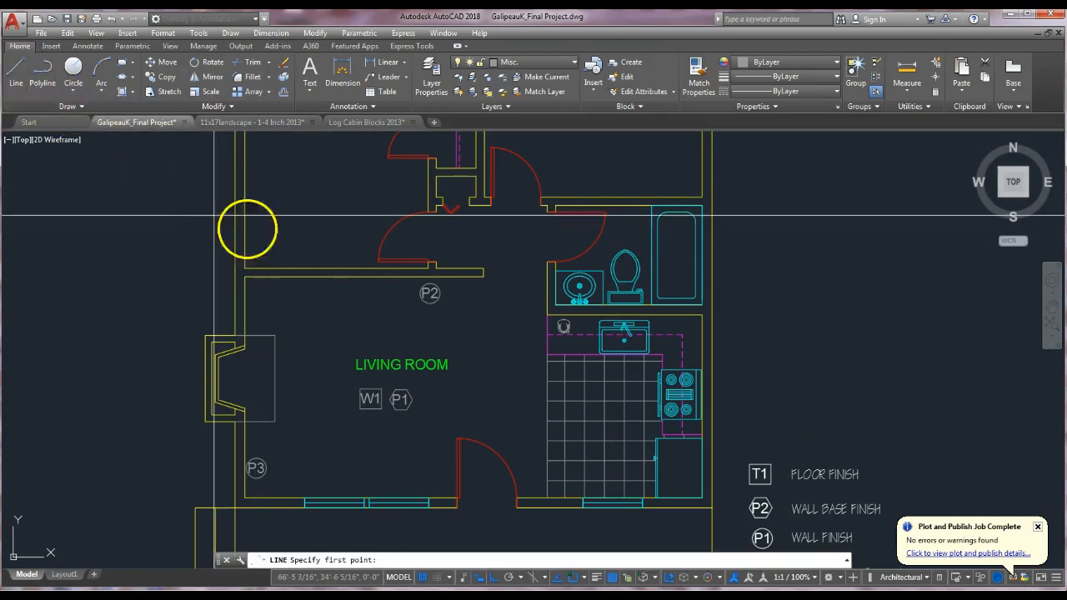
pyautogui.scroll(4, 558, 207)
pyautogui.click(559, 201)
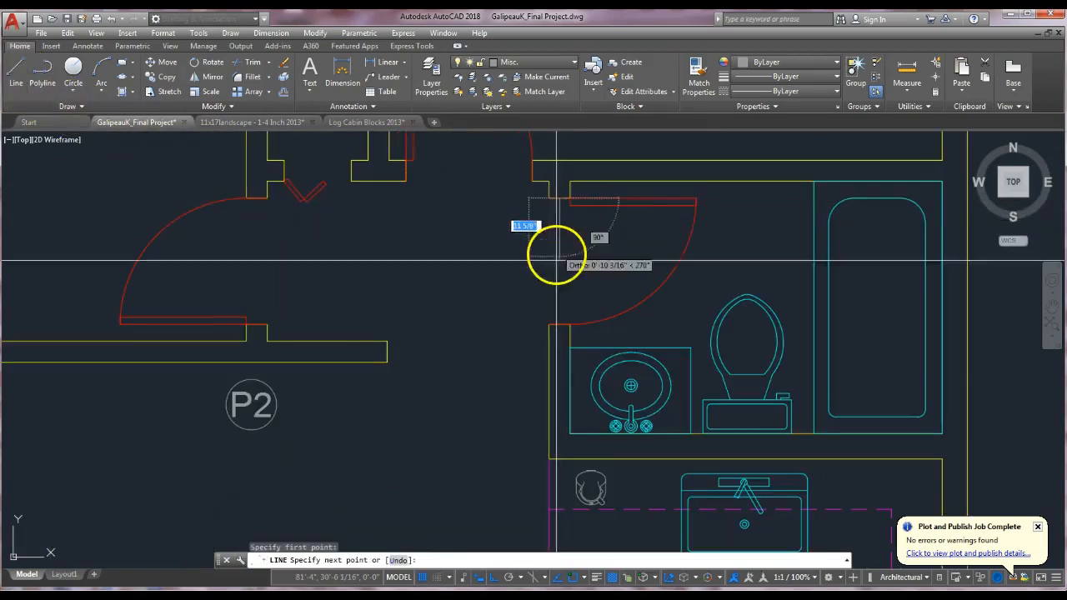
pyautogui.click(559, 325)
pyautogui.press('Return')
# Hatch the bathroom floor around the fixtures with the user-defined double hatch at 6" spacing
pyautogui.scroll(-2, 511, 271)
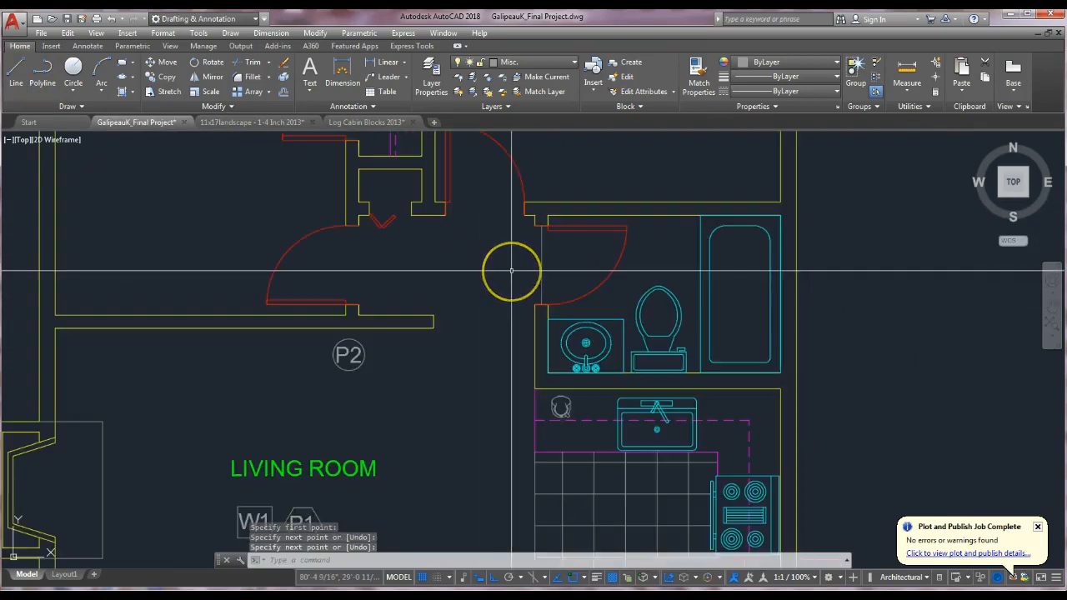
pyautogui.moveTo(512, 271); pyautogui.dragTo(531, 258, button='middle')
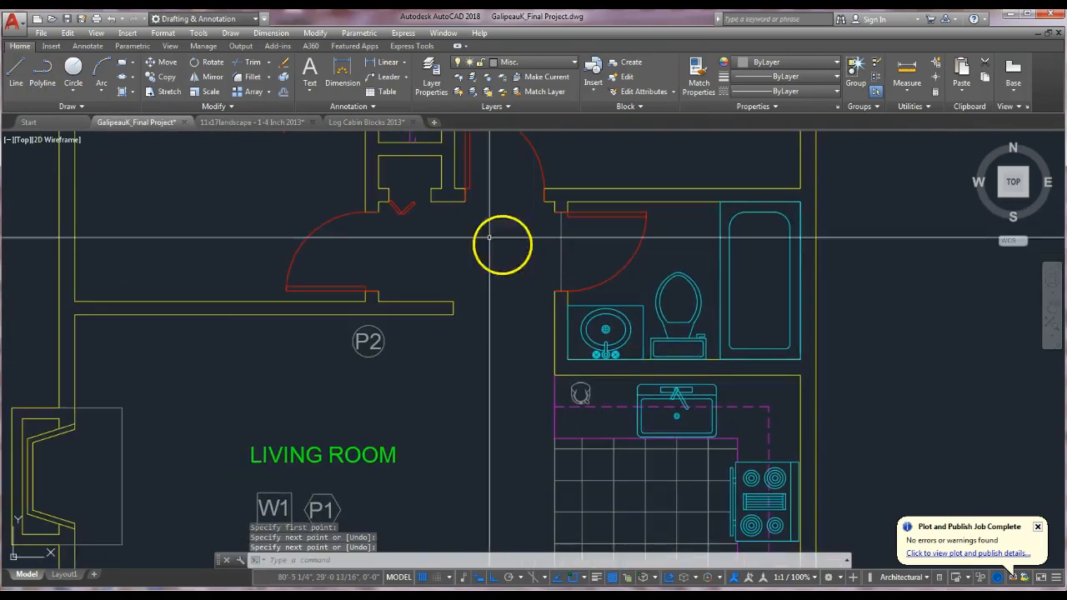
pyautogui.click(121, 92)
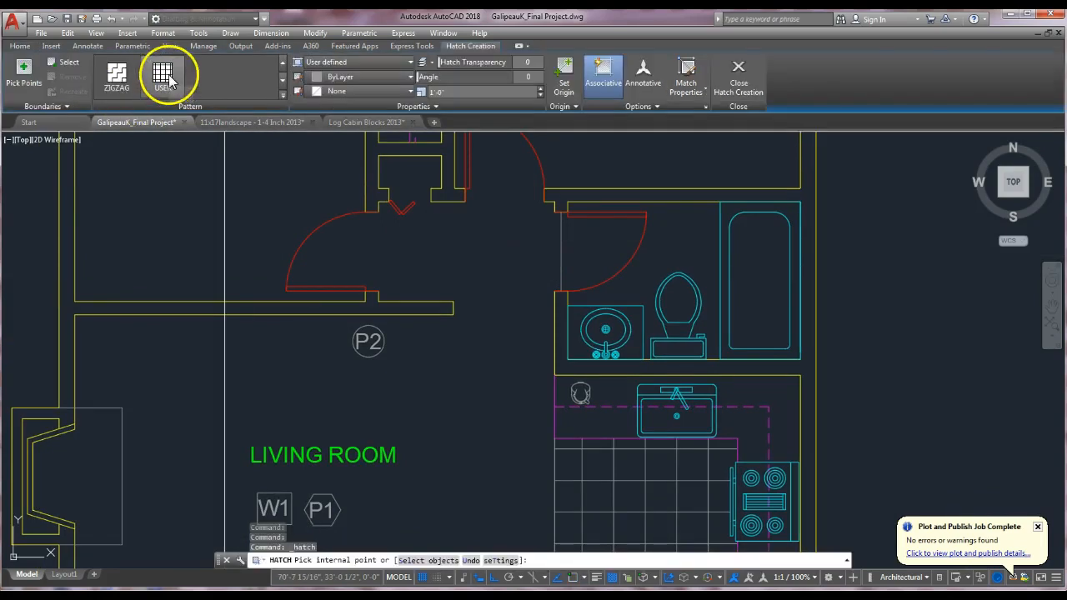
pyautogui.click(490, 92)
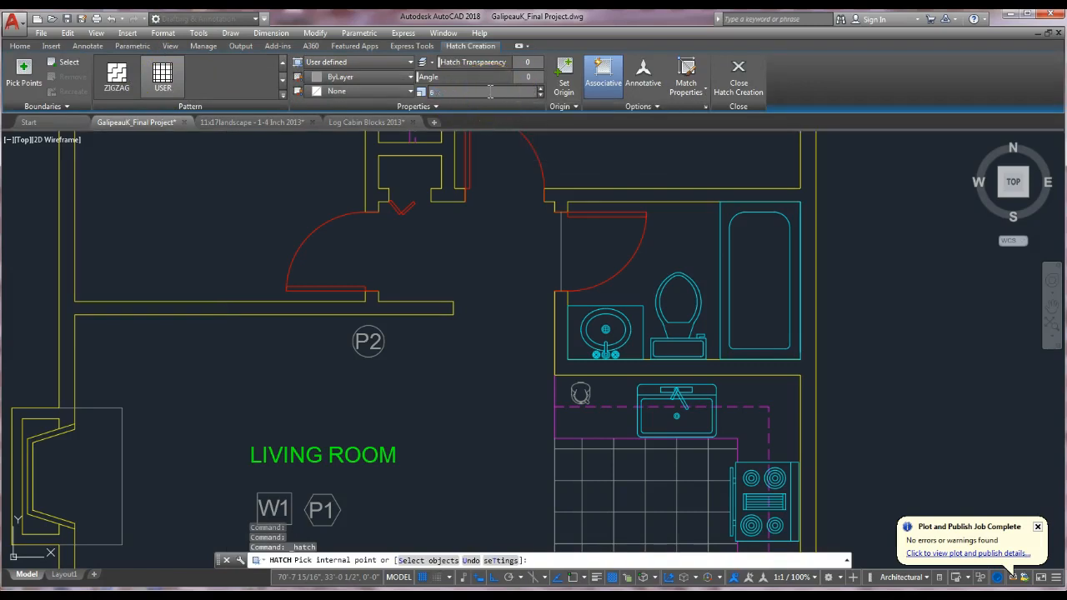
pyautogui.click(579, 241)
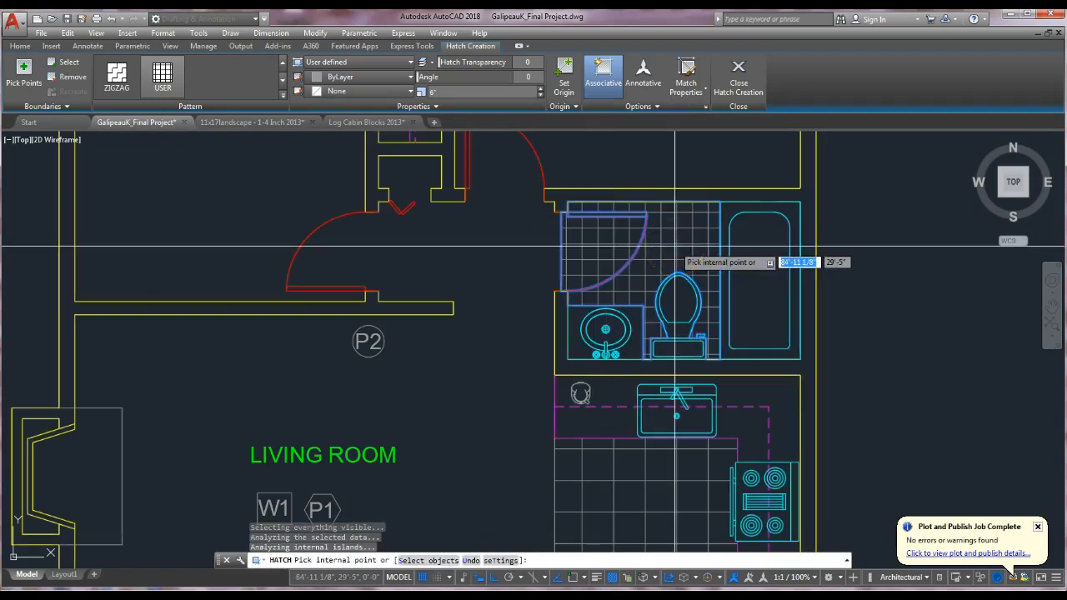
pyautogui.press('Return')
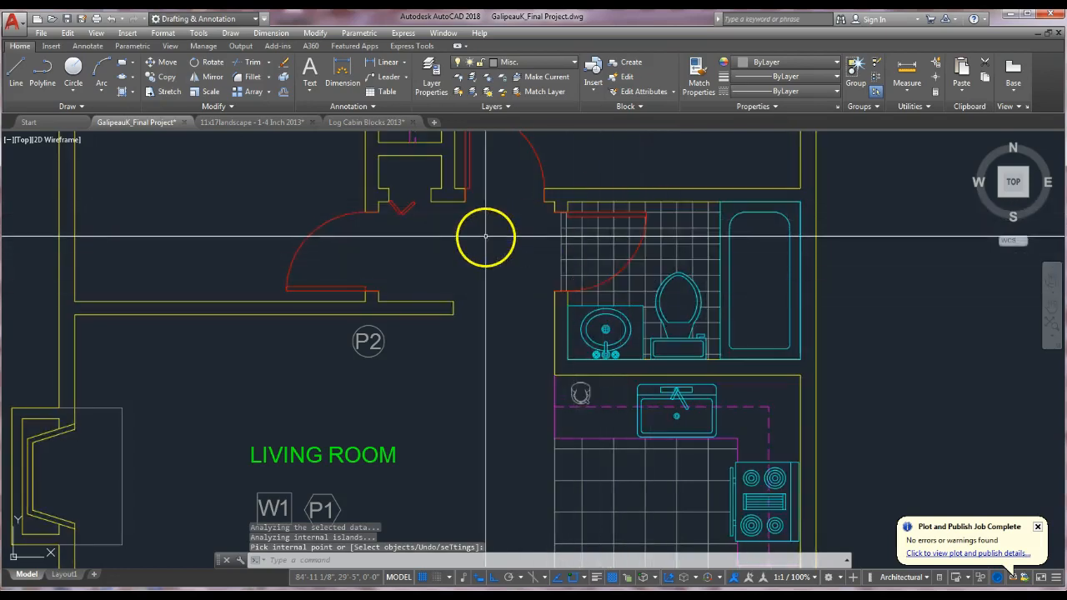
# Review the finish plan's bedrooms, hallway, hatched floors, symbol legend and porch
pyautogui.scroll(-2, 489, 236)
pyautogui.scroll(-3, 489, 344)
pyautogui.moveTo(488, 343); pyautogui.dragTo(583, 367, button='middle')
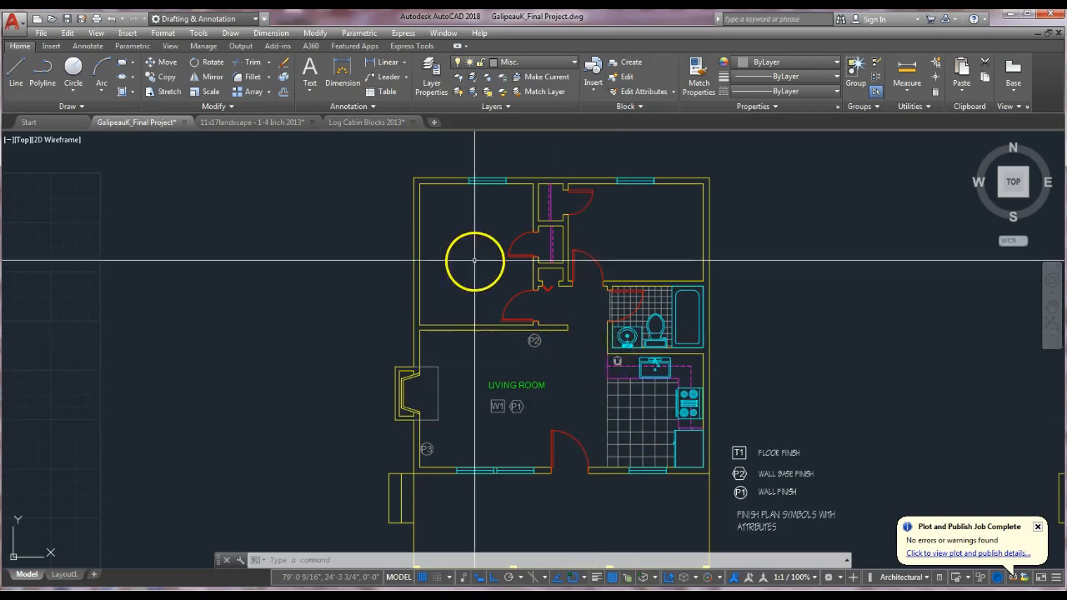
pyautogui.scroll(2, 562, 302)
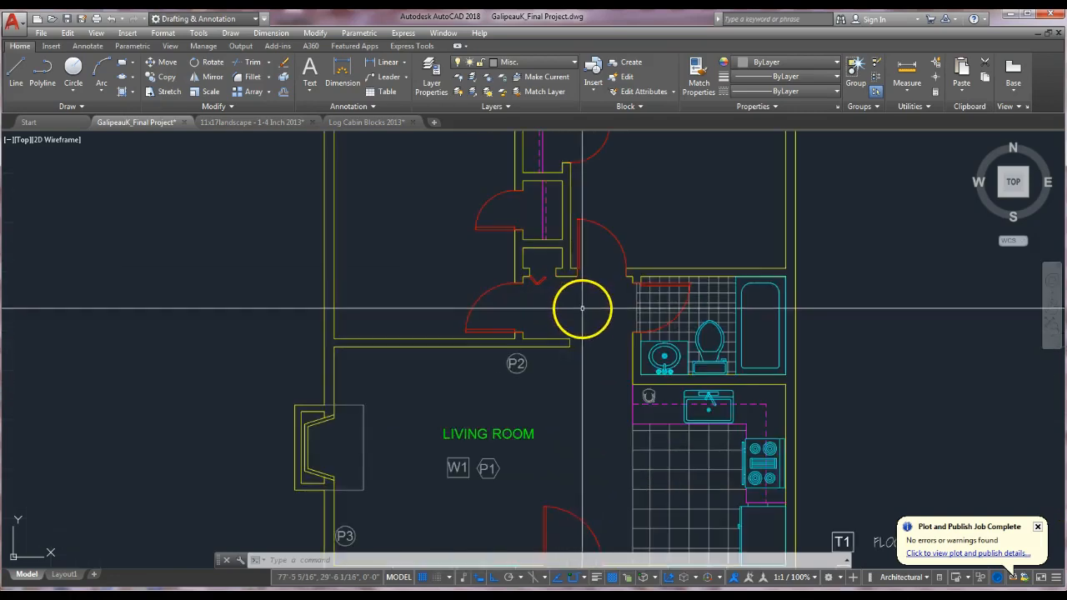
pyautogui.scroll(-2, 625, 433)
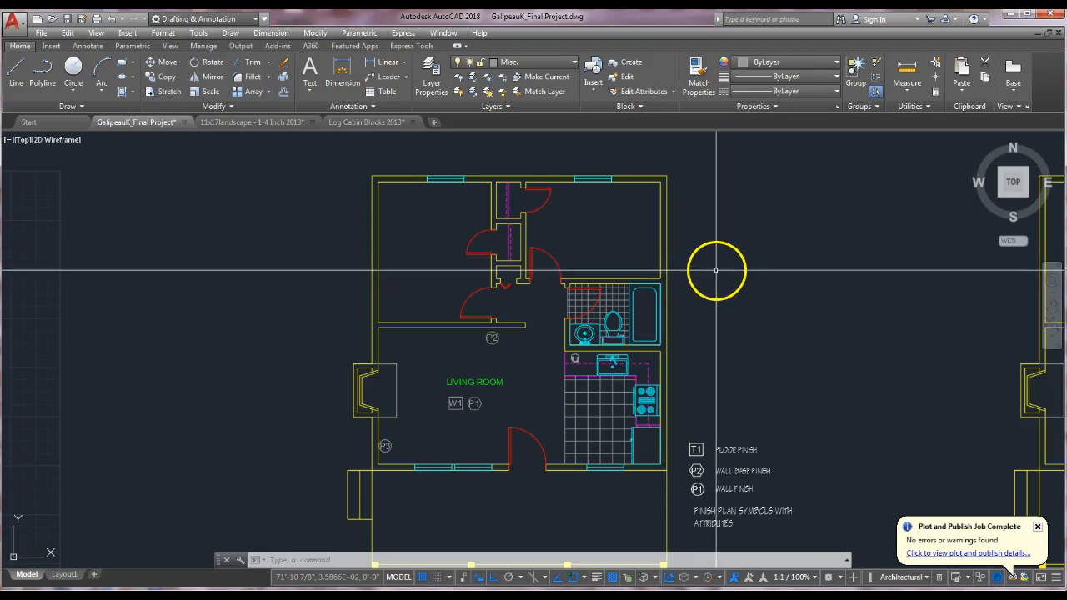
pyautogui.moveTo(702, 298)
pyautogui.mouseDown(button='middle')
pyautogui.moveTo(650, 314)
pyautogui.moveTo(619, 275)
pyautogui.moveTo(603, 276)
pyautogui.mouseUp(button='middle')
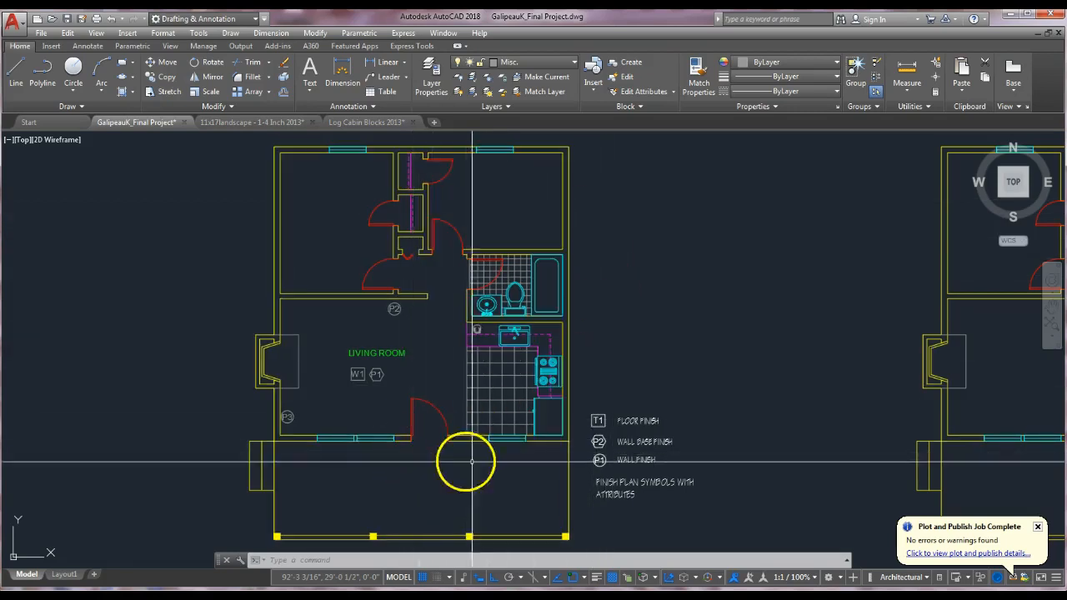
pyautogui.moveTo(475, 464); pyautogui.dragTo(524, 376, button='middle')
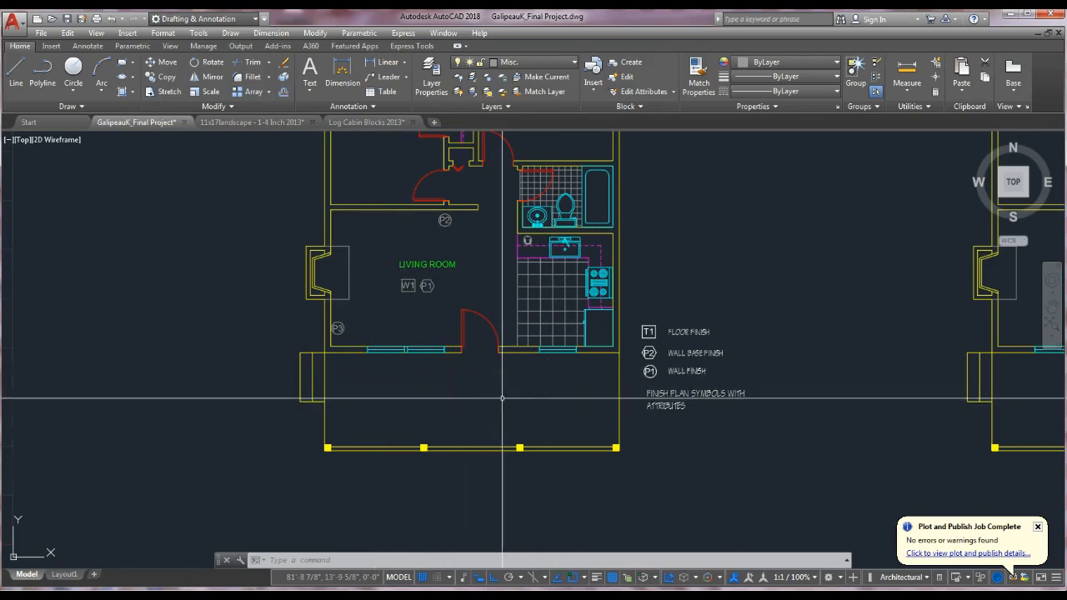
# Examine the row of plans, from the dimensioned plan and the finish plan across to the remaining Base Plan copies
pyautogui.scroll(-3, 675, 387)
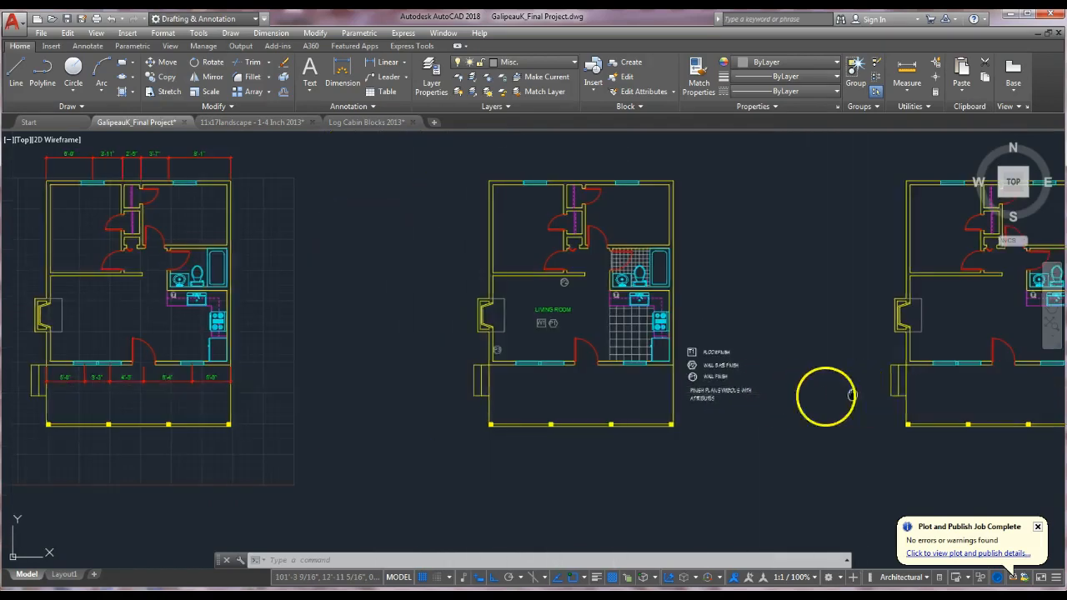
pyautogui.moveTo(917, 369)
pyautogui.mouseDown(button='middle')
pyautogui.moveTo(384, 359)
pyautogui.moveTo(873, 354)
pyautogui.mouseUp(button='middle')
pyautogui.moveTo(473, 360); pyautogui.dragTo(744, 371, button='middle')
pyautogui.moveTo(413, 361); pyautogui.dragTo(659, 369, button='middle')
pyautogui.moveTo(384, 401); pyautogui.dragTo(625, 384, button='middle')
pyautogui.moveTo(434, 380)
pyautogui.mouseDown(button='middle')
pyautogui.moveTo(528, 381)
pyautogui.moveTo(624, 406)
pyautogui.mouseUp(button='middle')
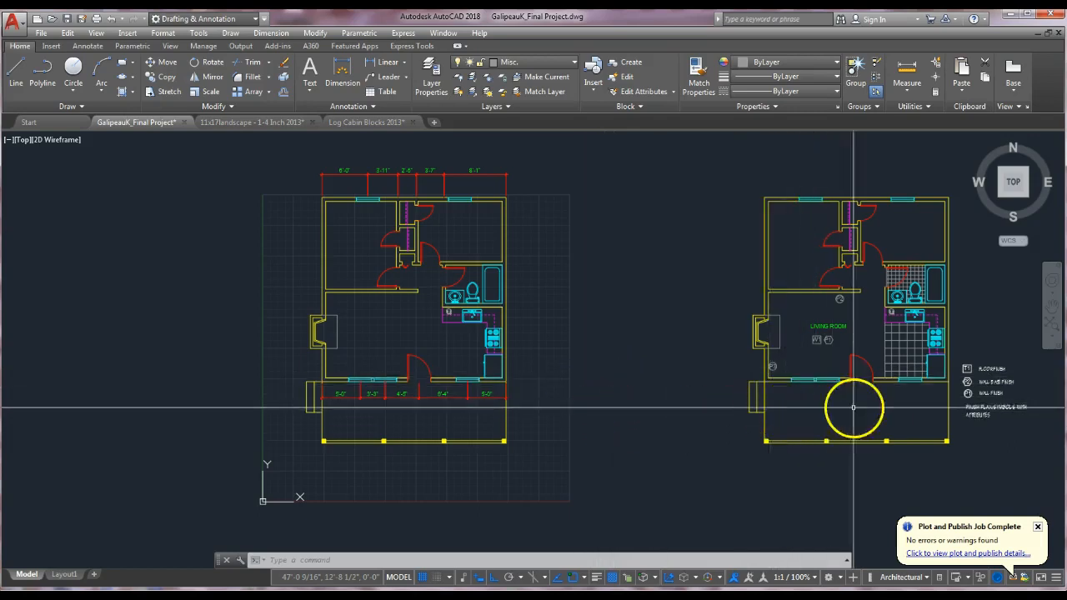
pyautogui.scroll(-5, 911, 410)
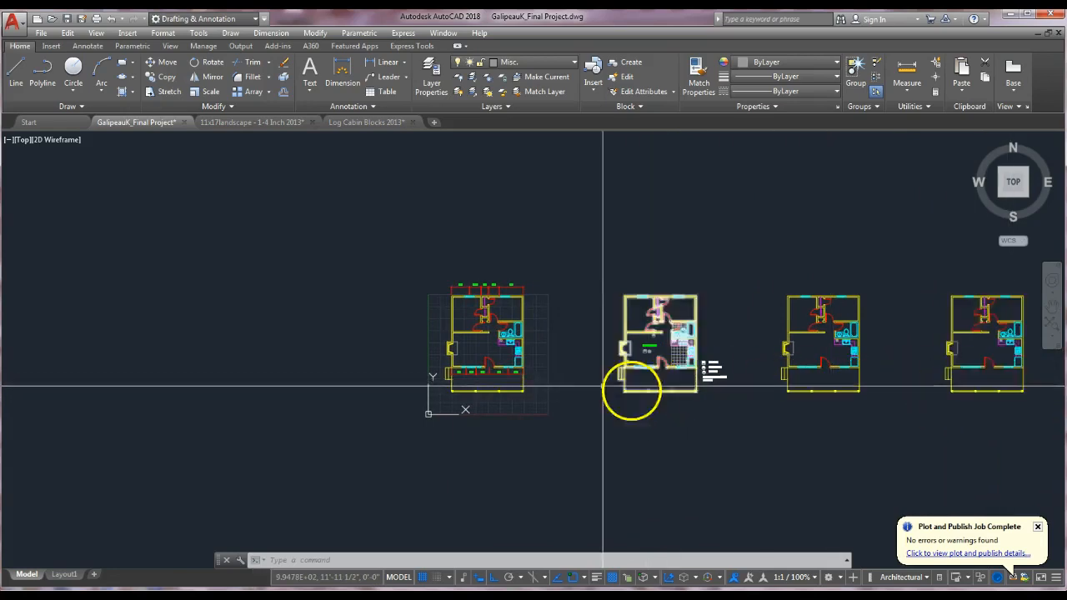
pyautogui.scroll(2, 541, 385)
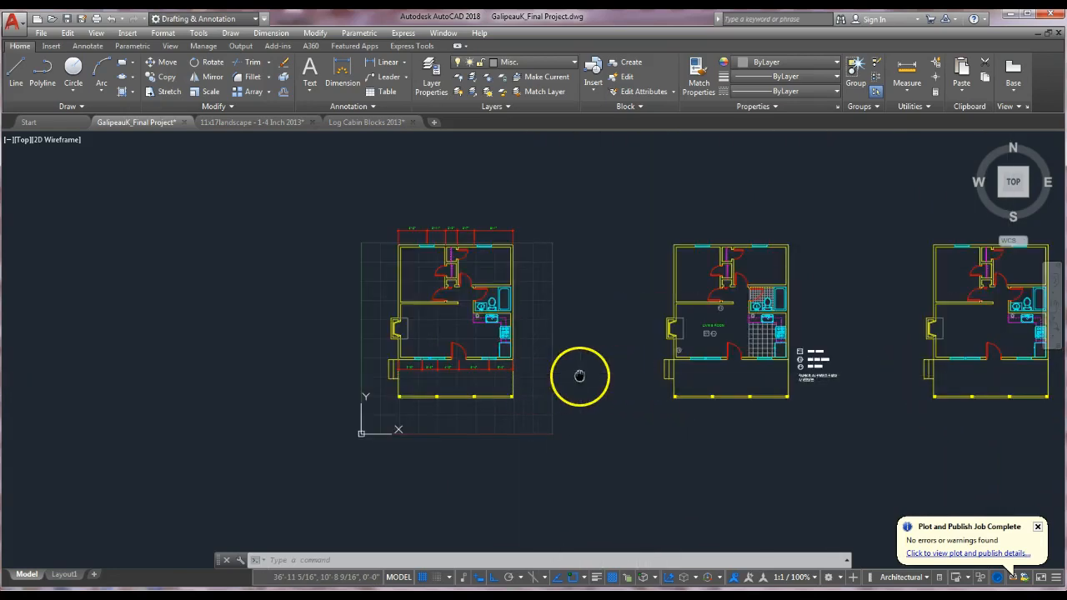
pyautogui.moveTo(580, 376); pyautogui.dragTo(673, 381, button='middle')
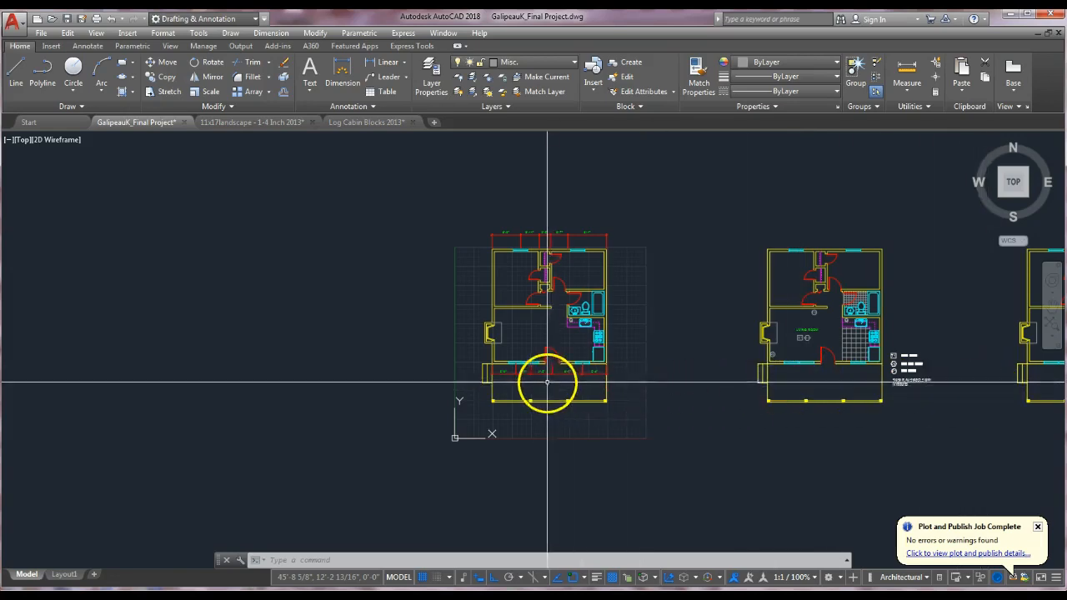
pyautogui.scroll(4, 546, 382)
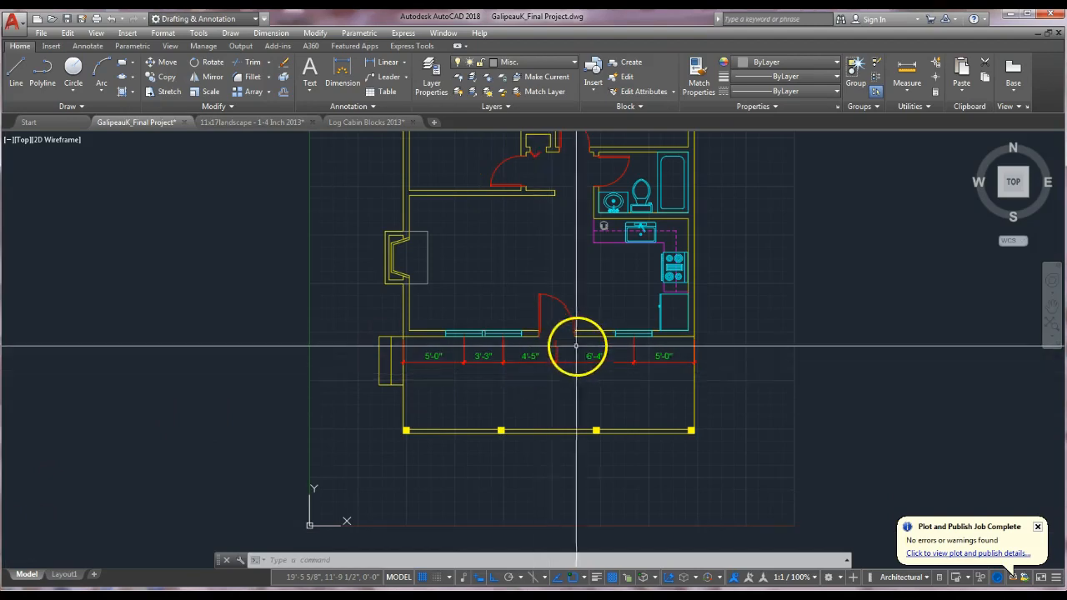
pyautogui.scroll(-2, 581, 348)
pyautogui.moveTo(742, 358); pyautogui.dragTo(281, 360, button='middle')
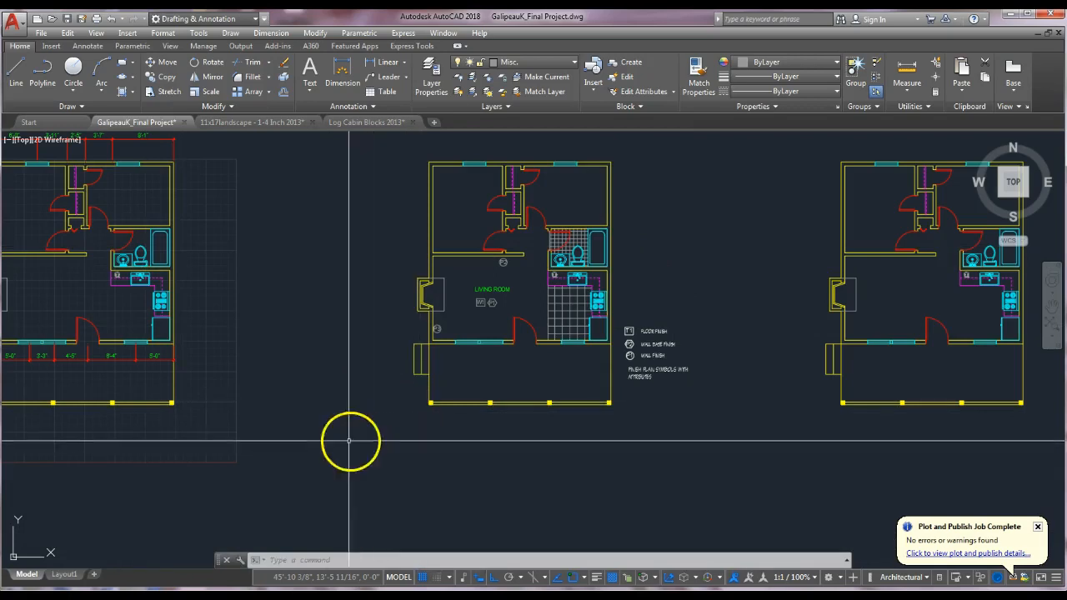
pyautogui.moveTo(676, 409); pyautogui.dragTo(528, 417, button='middle')
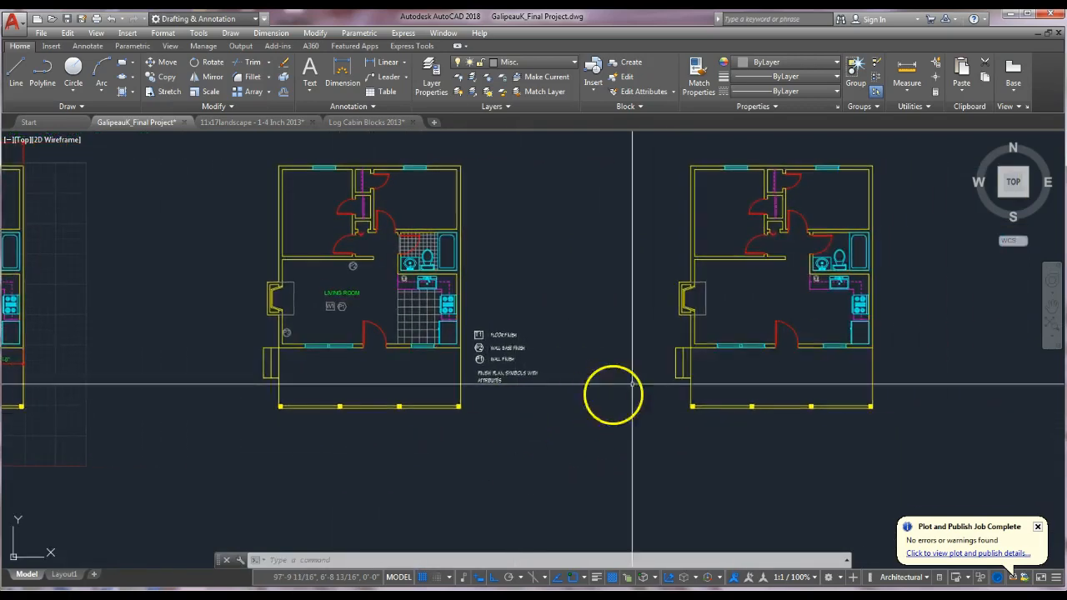
pyautogui.moveTo(655, 414); pyautogui.dragTo(425, 422, button='middle')
pyautogui.moveTo(929, 309); pyautogui.dragTo(738, 303, button='middle')
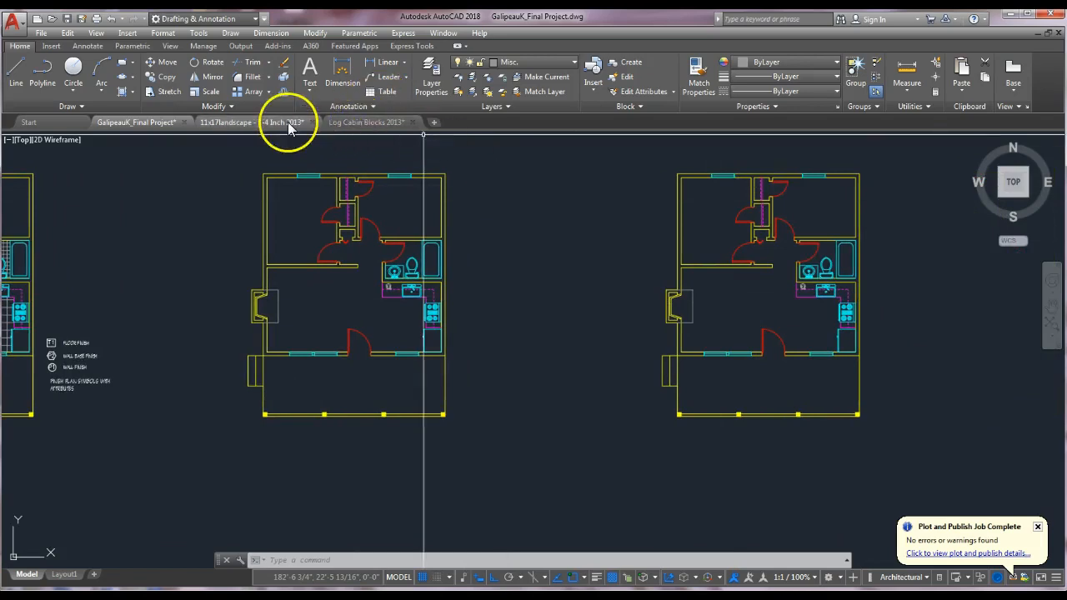
# Examine the furniture blocks, finish symbols and lighting and power symbols in the Log Cabin Blocks 2013 drawing
pyautogui.click(367, 121)
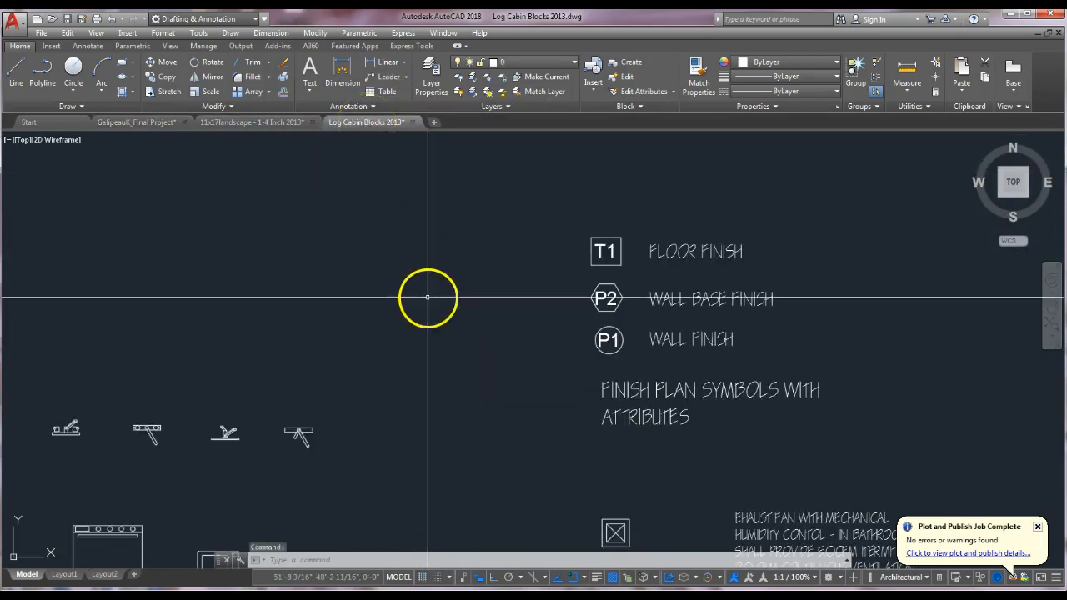
pyautogui.scroll(-4, 428, 296)
pyautogui.moveTo(426, 378)
pyautogui.mouseDown(button='middle')
pyautogui.moveTo(624, 278)
pyautogui.moveTo(681, 290)
pyautogui.mouseUp(button='middle')
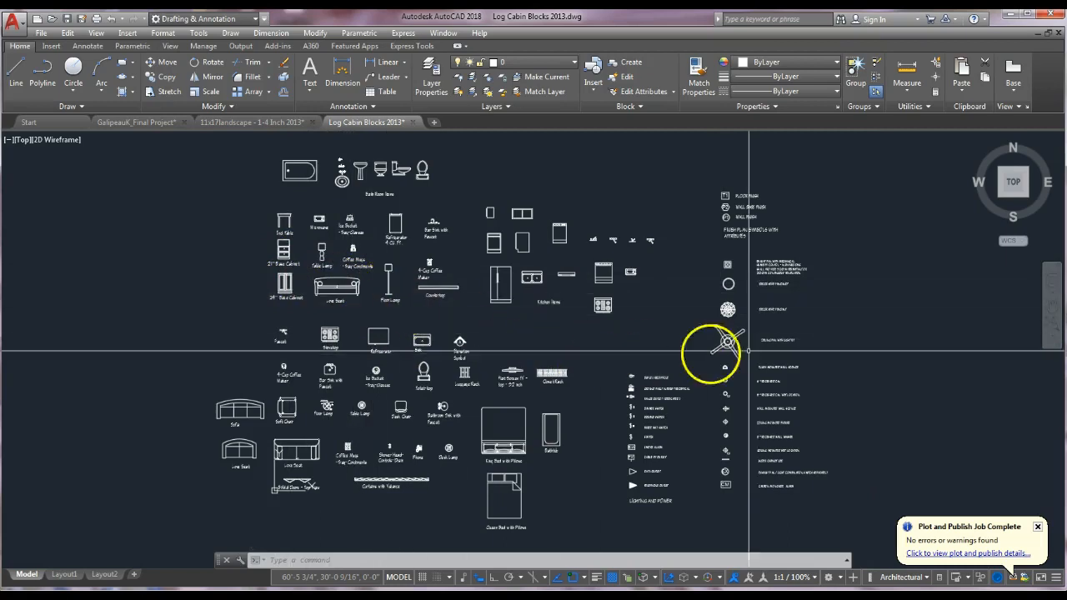
pyautogui.scroll(3, 658, 401)
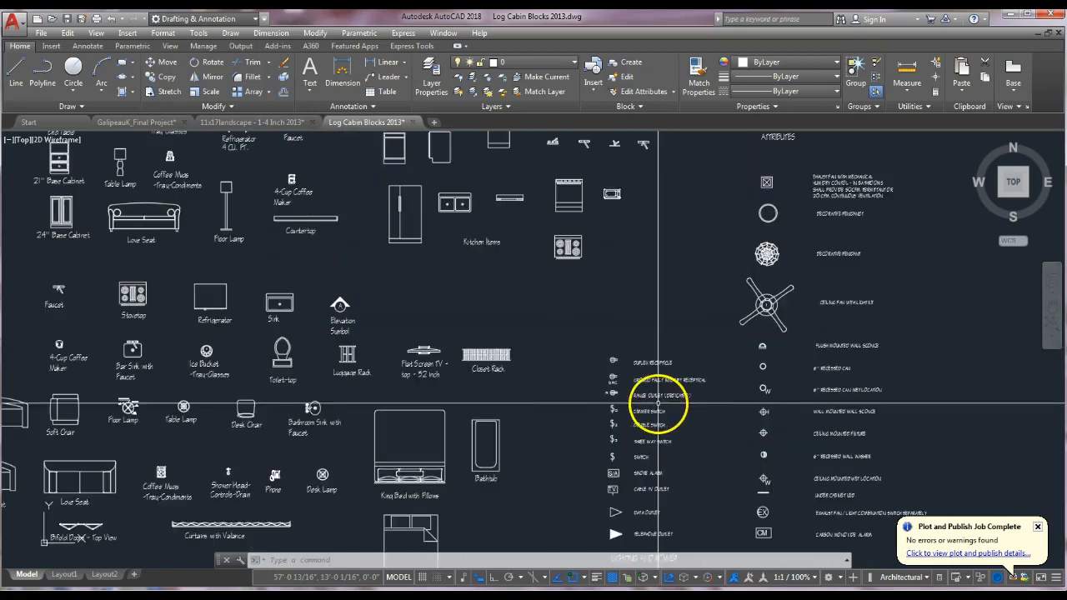
pyautogui.moveTo(722, 409)
pyautogui.mouseDown(button='middle')
pyautogui.moveTo(619, 295)
pyautogui.moveTo(600, 307)
pyautogui.mouseUp(button='middle')
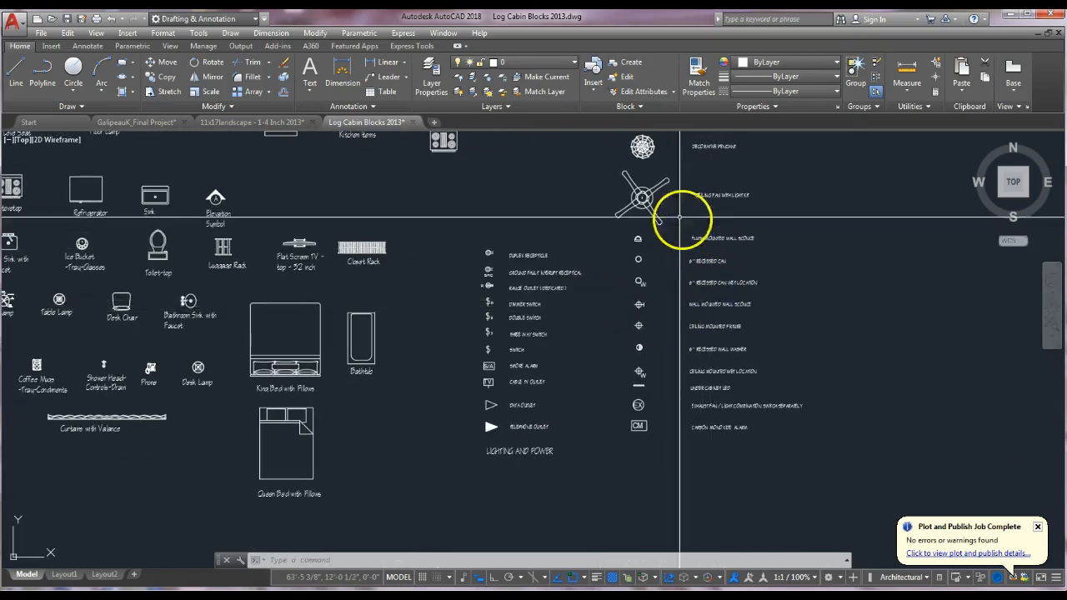
pyautogui.scroll(-2, 643, 470)
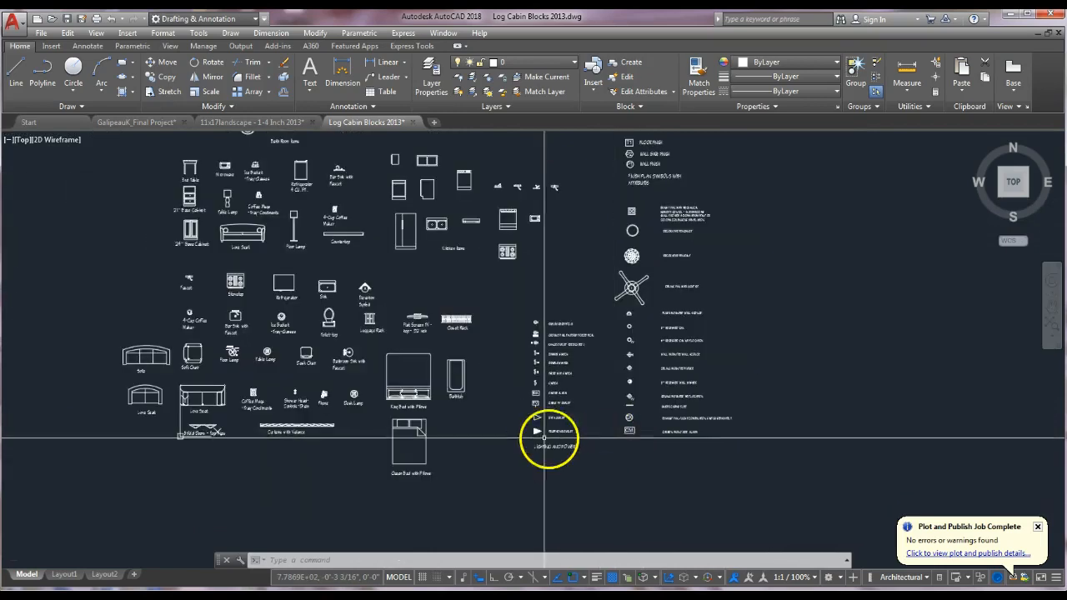
pyautogui.moveTo(533, 436)
pyautogui.mouseDown(button='middle')
pyautogui.moveTo(642, 452)
pyautogui.moveTo(660, 478)
pyautogui.mouseUp(button='middle')
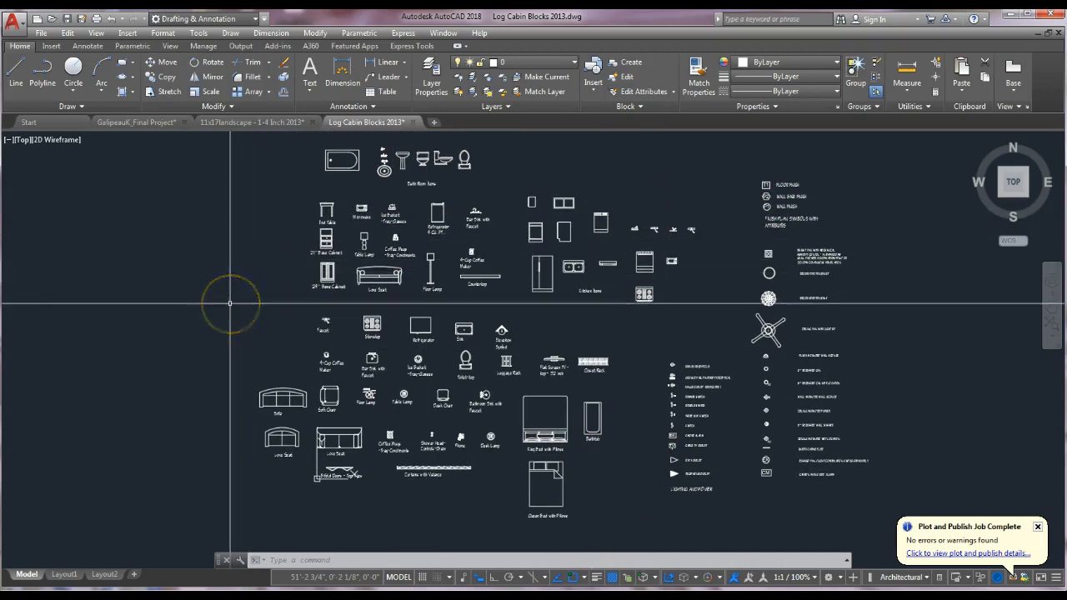
pyautogui.click(769, 299)
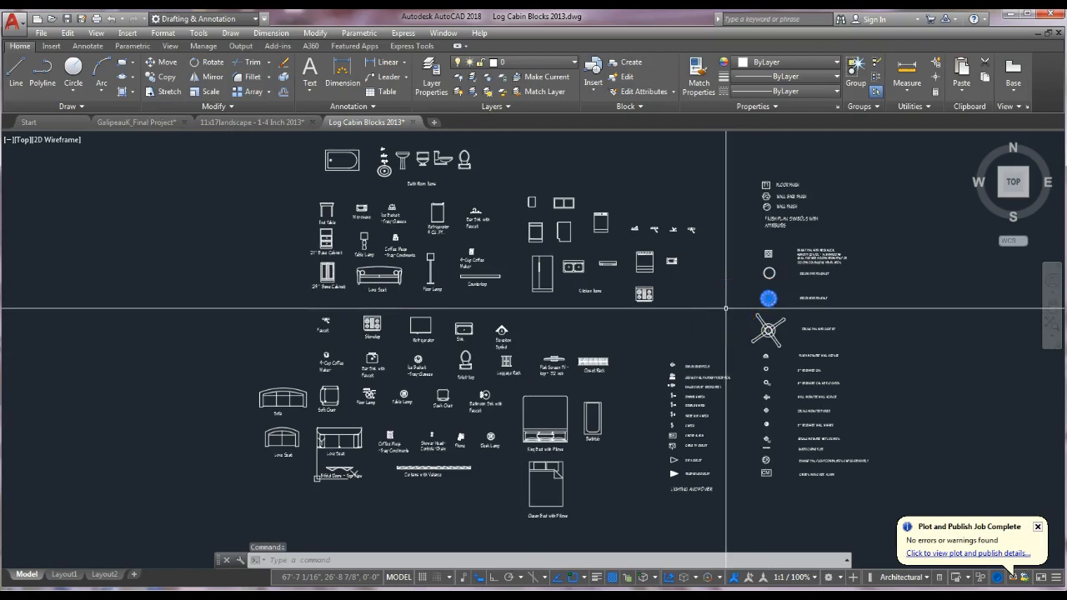
pyautogui.click(155, 125)
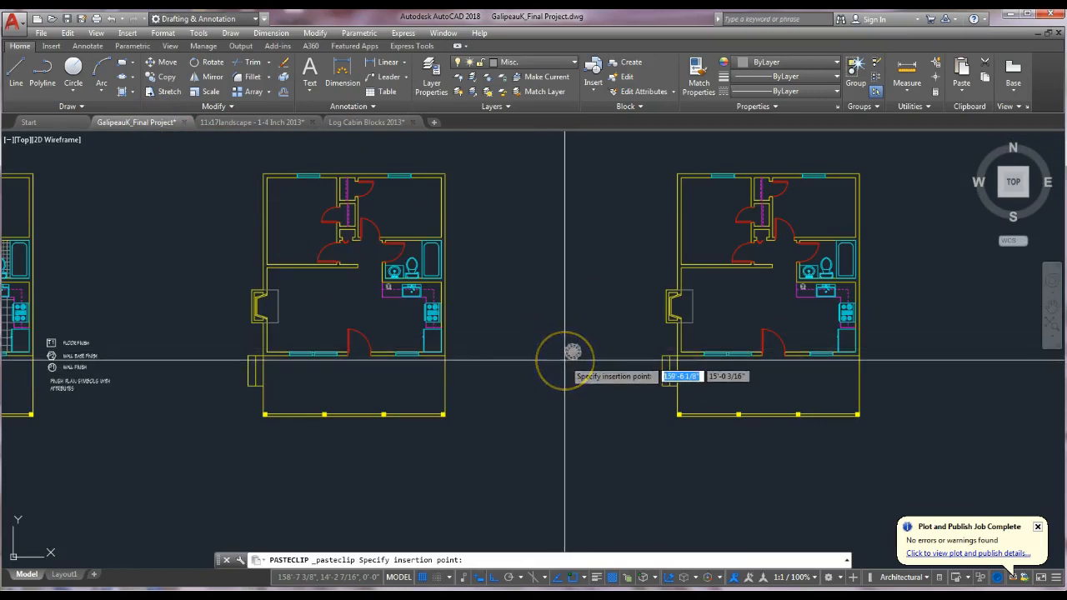
pyautogui.press('Escape')
# Examine the row of plans and the 11x17 Sheet - 1-4 inch layout in the 11x17landscape drawing, entering and leaving its viewport
pyautogui.scroll(-4, 545, 372)
pyautogui.moveTo(502, 403); pyautogui.dragTo(743, 389, button='middle')
pyautogui.moveTo(549, 424); pyautogui.dragTo(596, 403, button='middle')
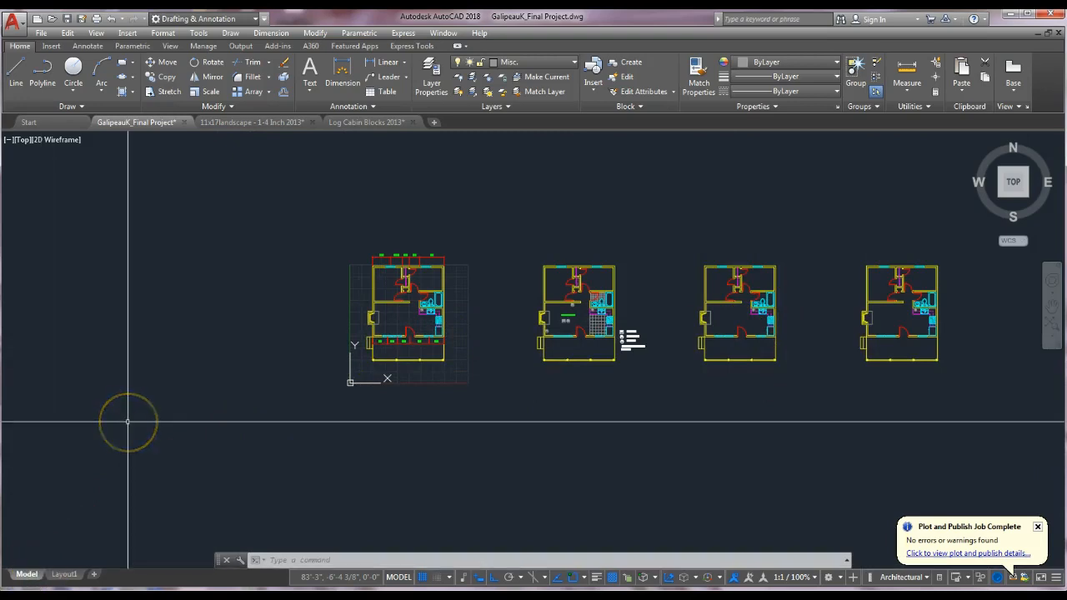
pyautogui.click(237, 123)
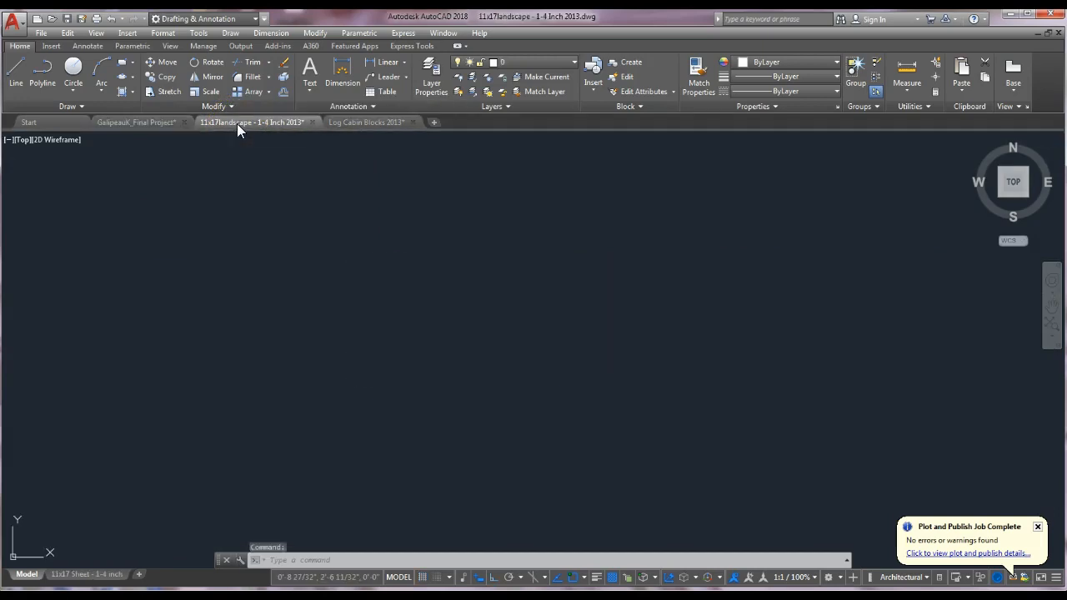
pyautogui.click(100, 575)
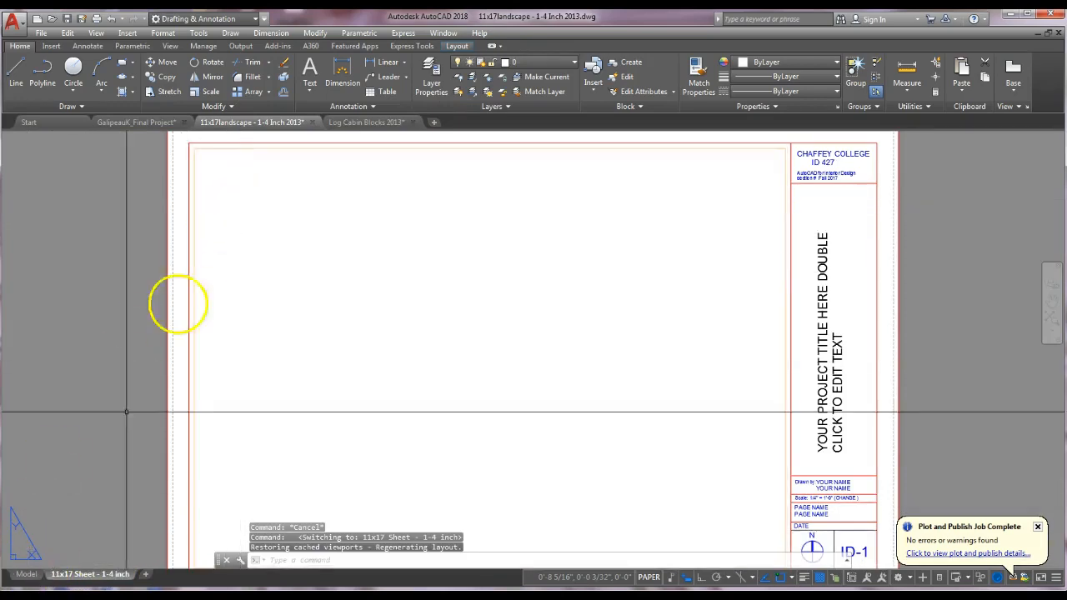
pyautogui.scroll(-2, 372, 426)
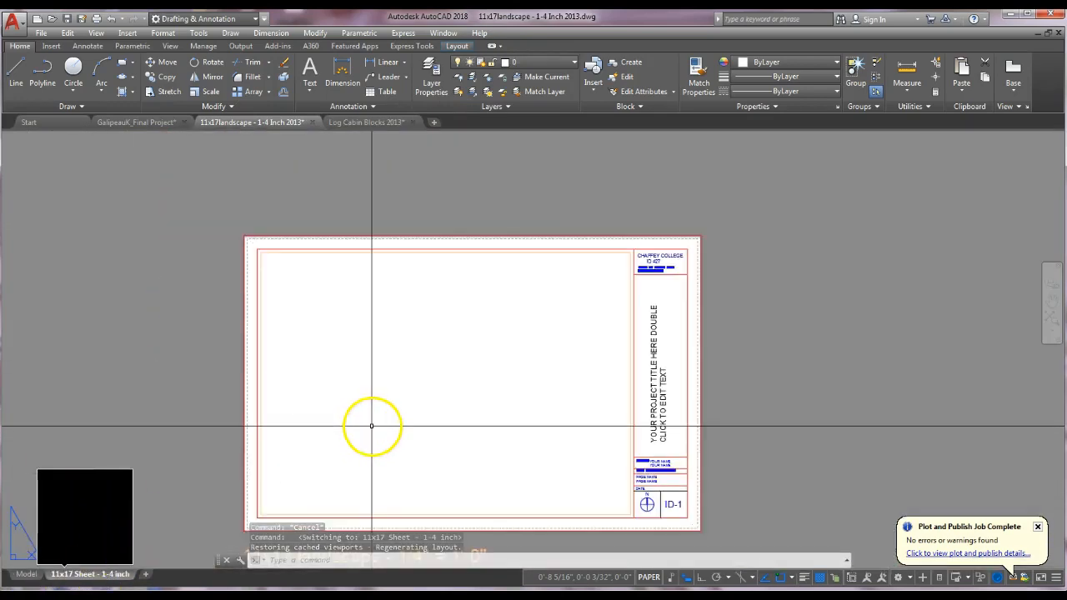
pyautogui.moveTo(372, 426); pyautogui.dragTo(395, 374, button='middle')
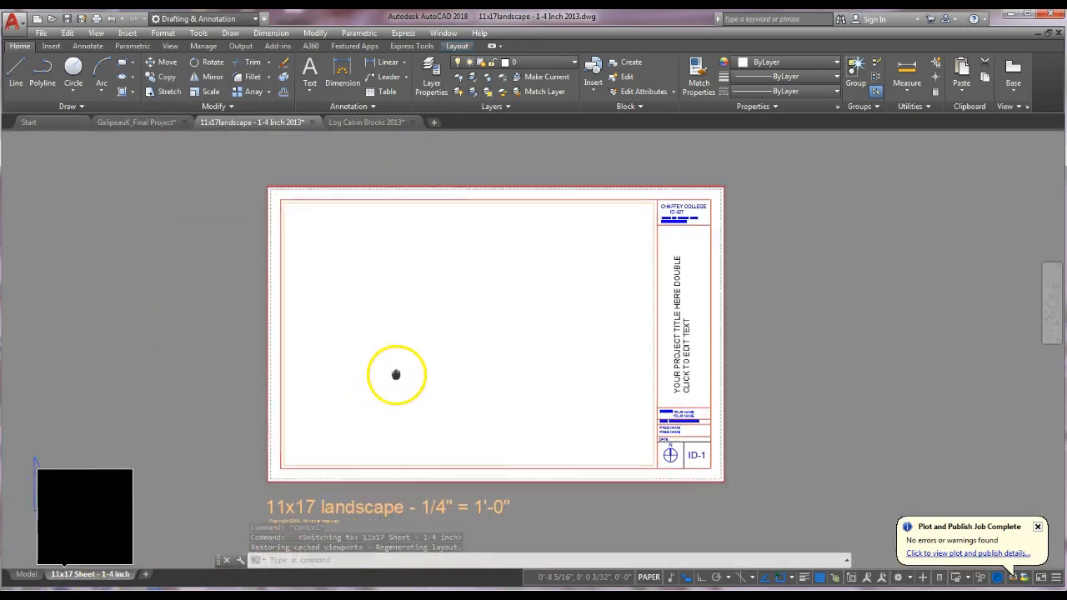
pyautogui.doubleClick(350, 418)
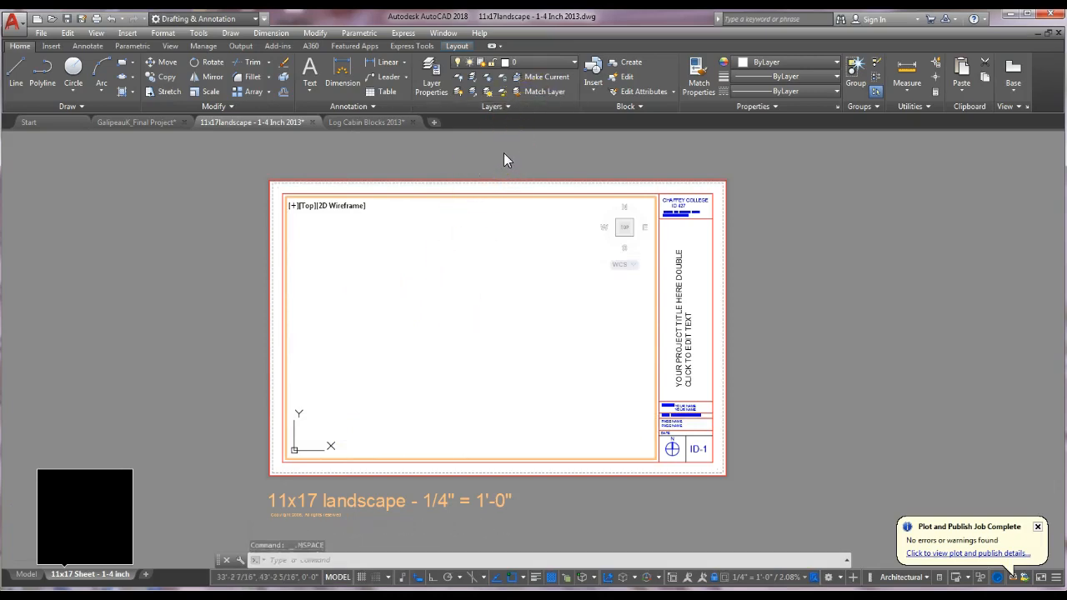
pyautogui.doubleClick(254, 165)
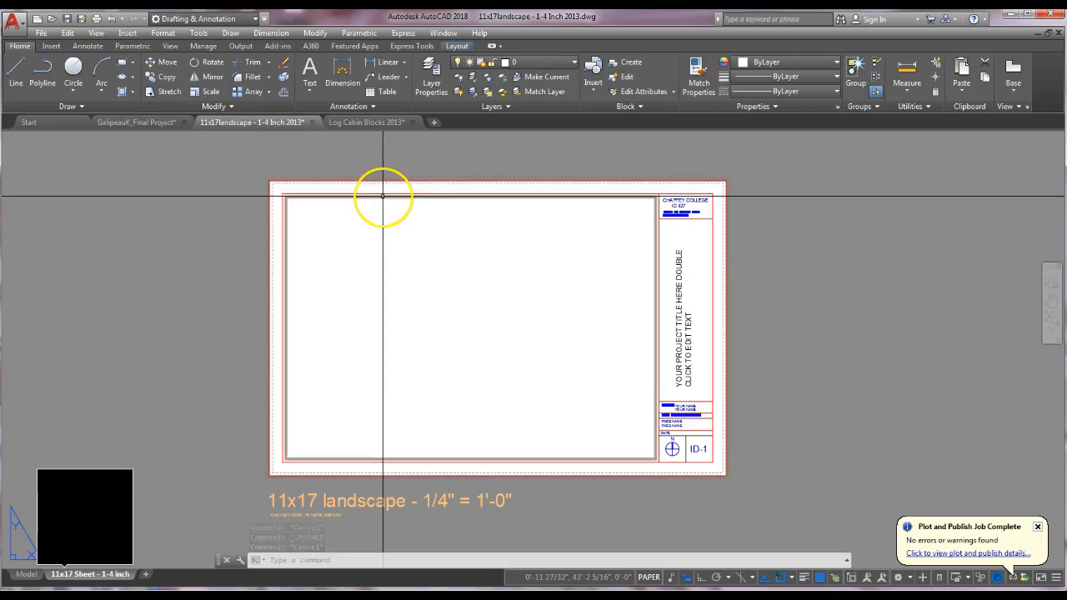
pyautogui.press('Escape')
pyautogui.press('Escape')
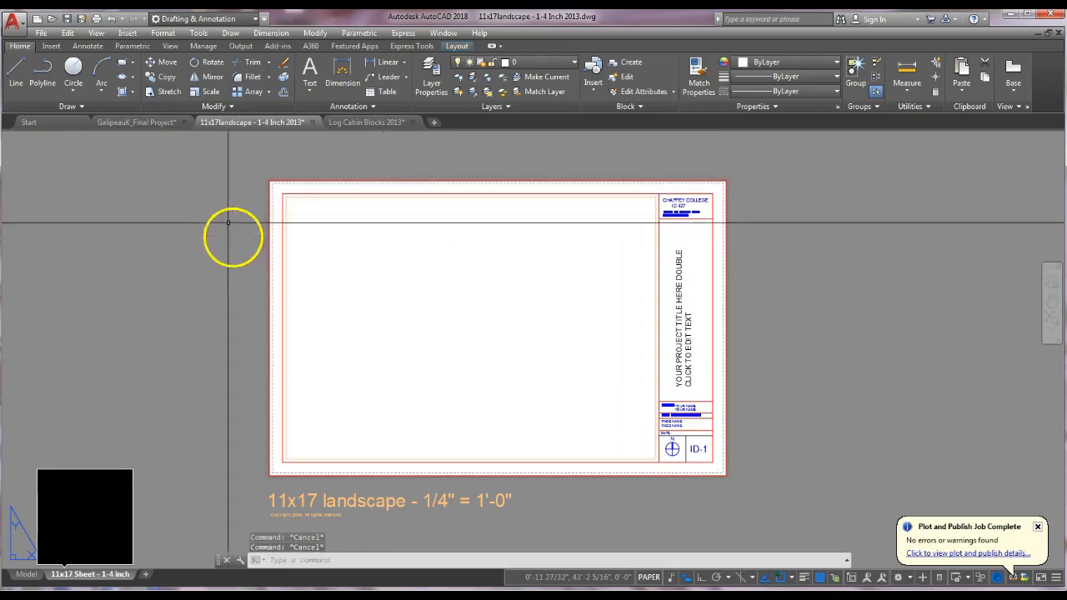
# Erase the viewport, border and title block from Layout1 of the Final Project drawing
pyautogui.click(121, 121)
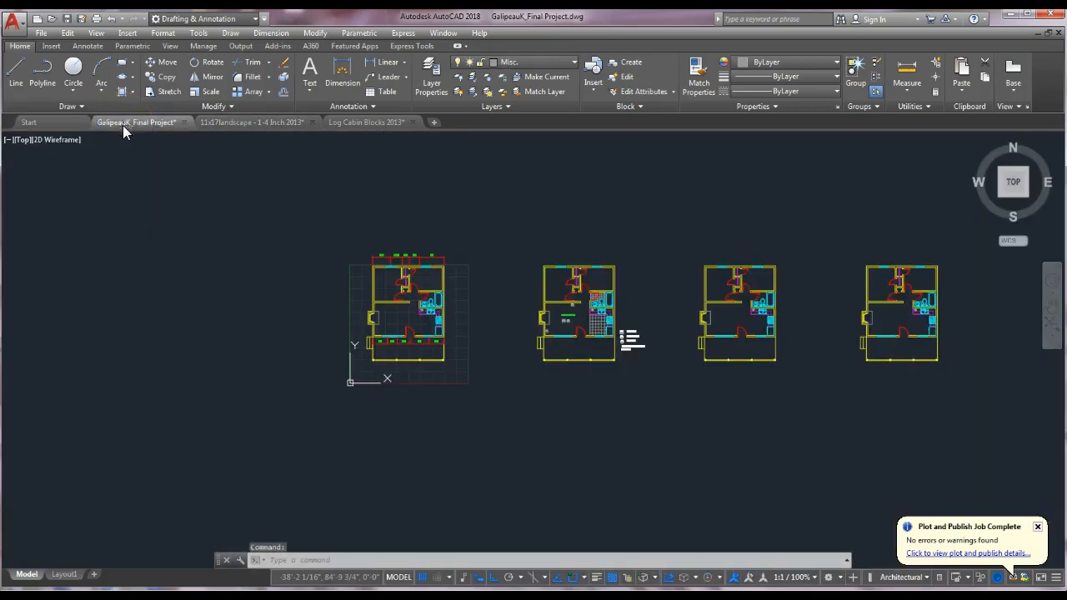
pyautogui.click(64, 575)
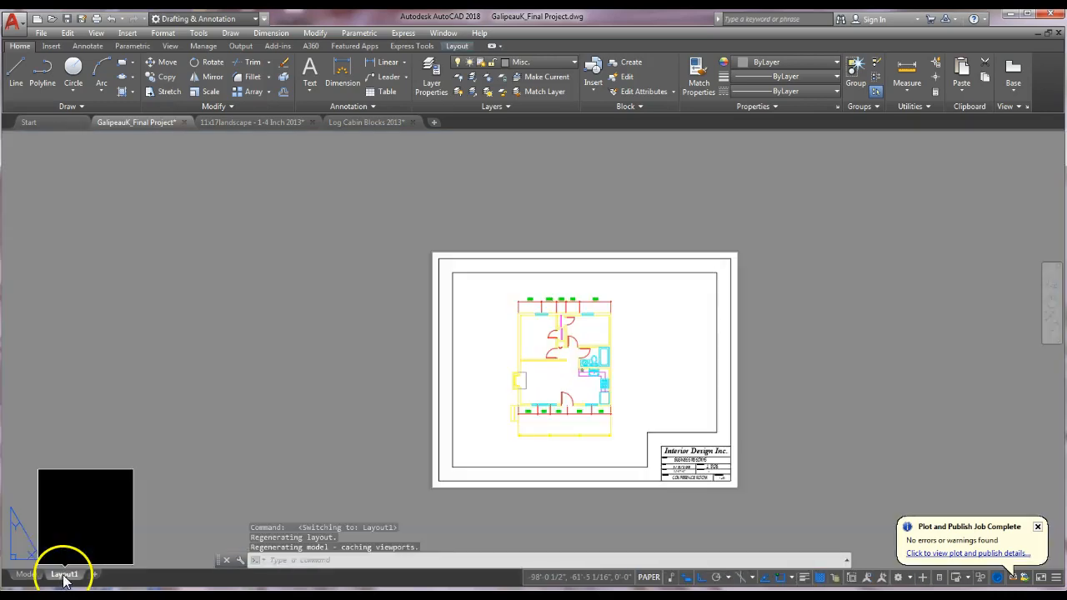
pyautogui.click(407, 227)
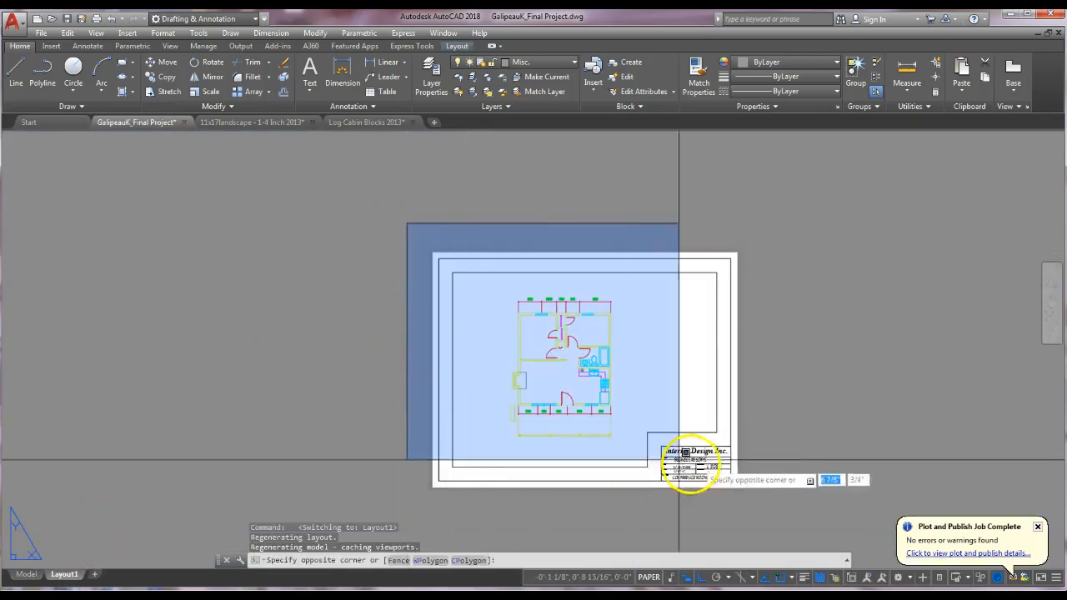
pyautogui.click(773, 507)
pyautogui.press('Delete')
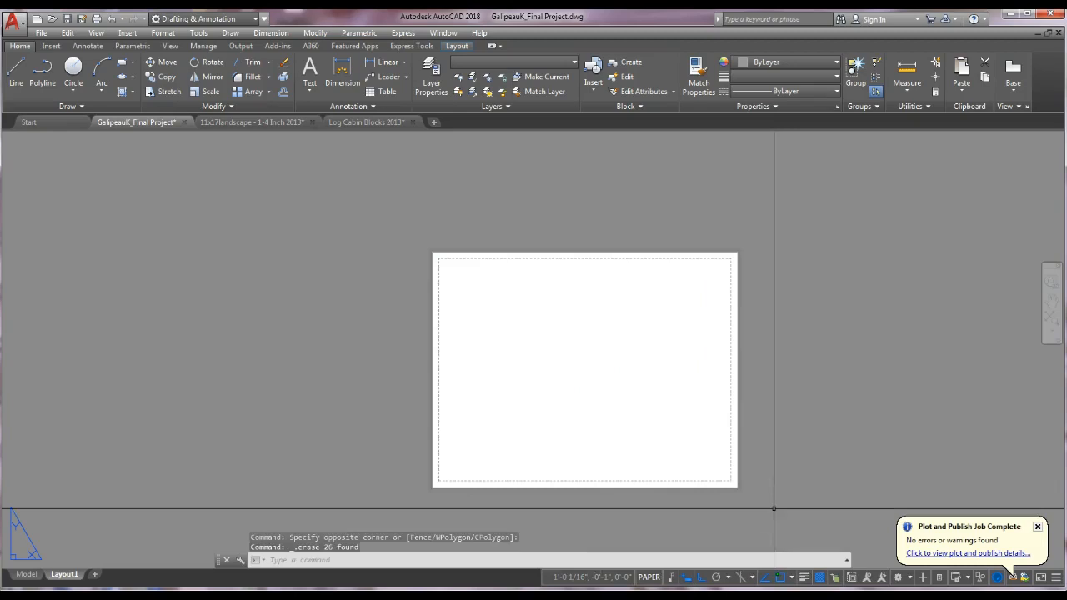
pyautogui.press('Escape')
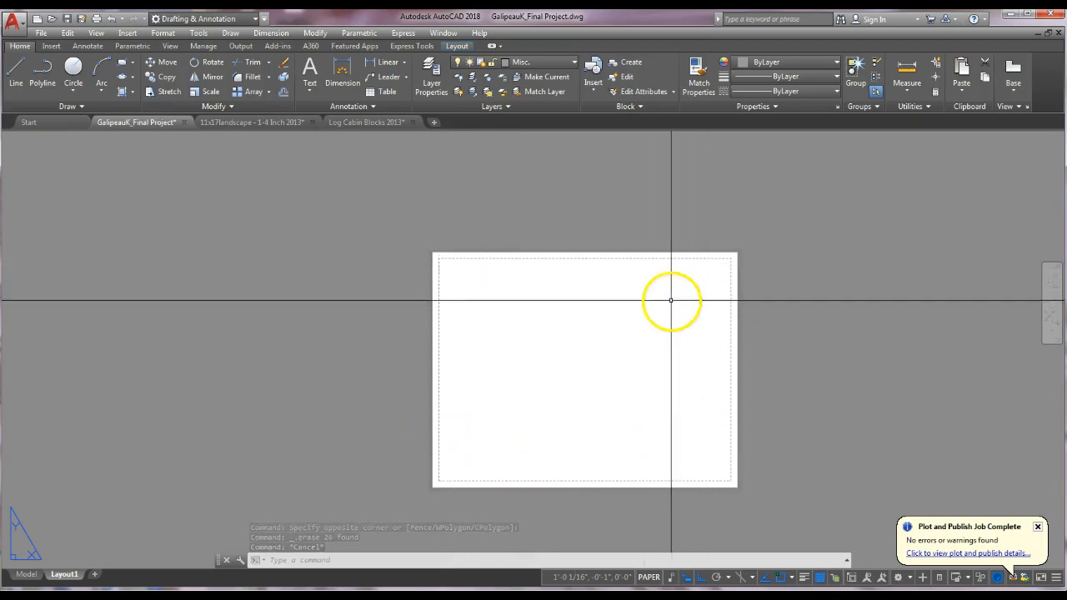
# Copy the complete sheet border, title block and viewport from the 11x17 landscape drawing's sheet layout, excluding the caption below it
pyautogui.click(220, 122)
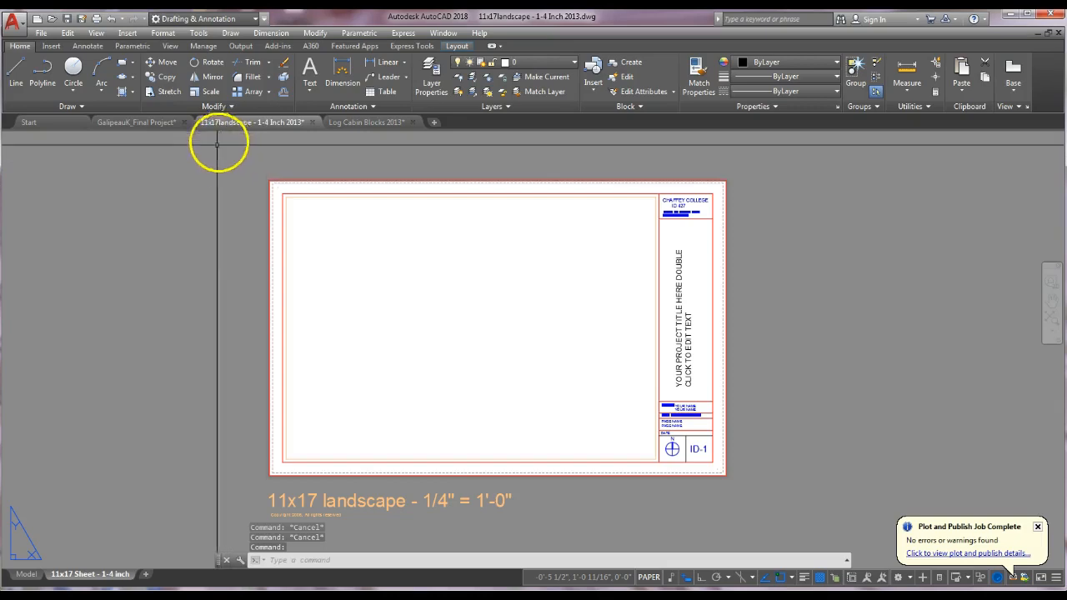
pyautogui.click(256, 164)
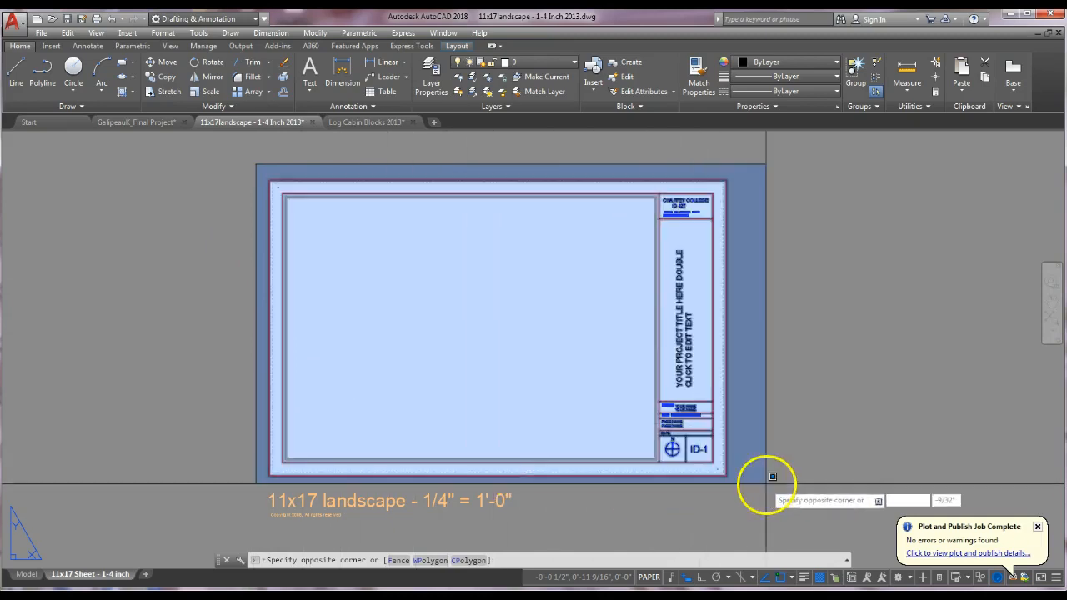
pyautogui.click(758, 489)
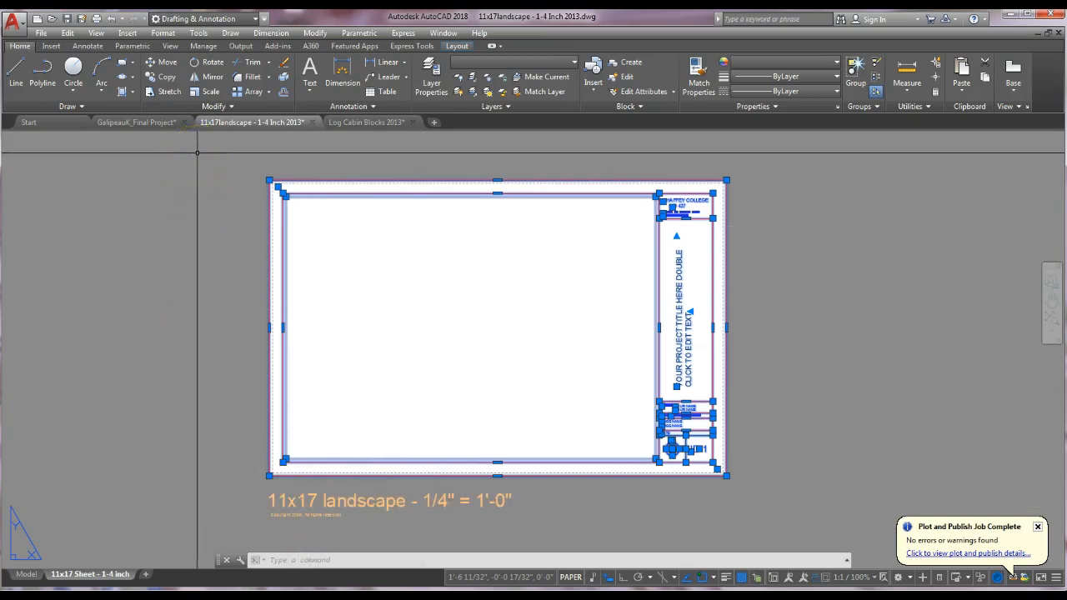
pyautogui.hotkey('ctrl', 'c')
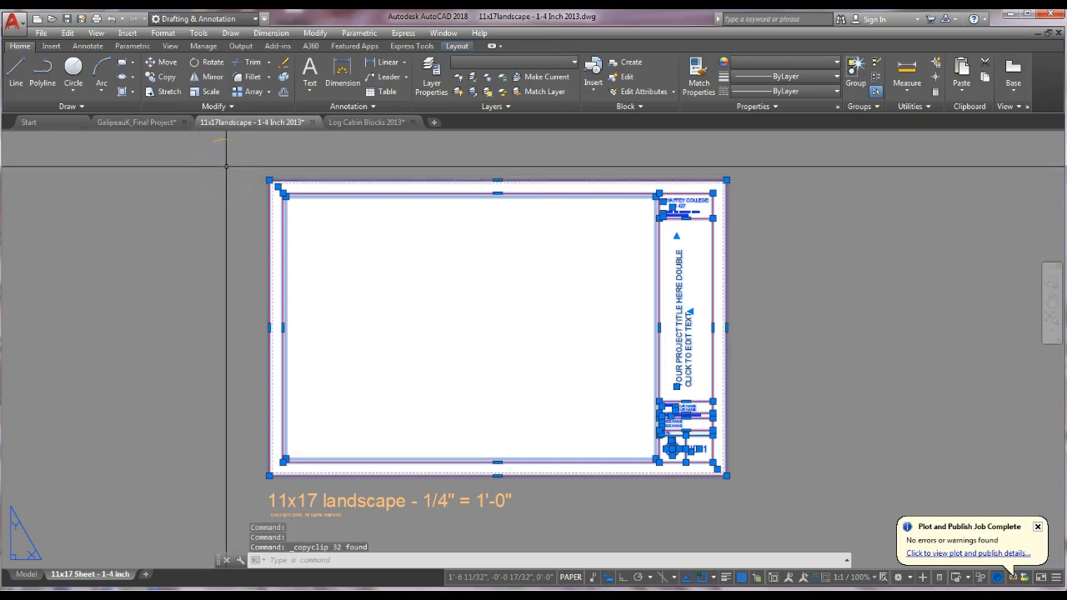
# Paste the copied 11x17 sheet into Layout1 of the Final Project drawing, starting just outside the page's lower-left corner
pyautogui.click(150, 122)
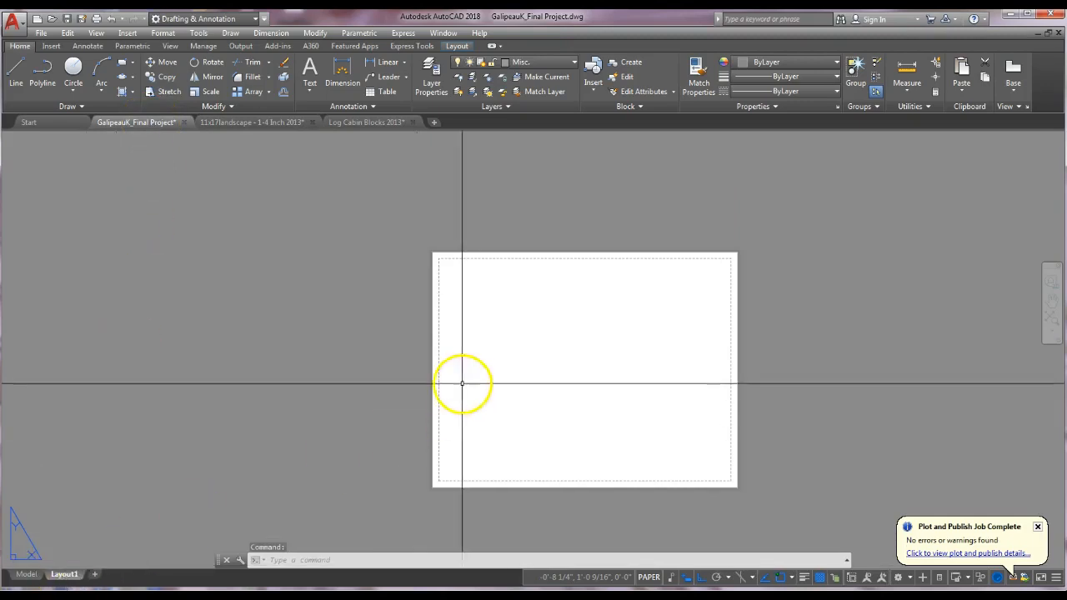
pyautogui.hotkey('ctrl', 'v')
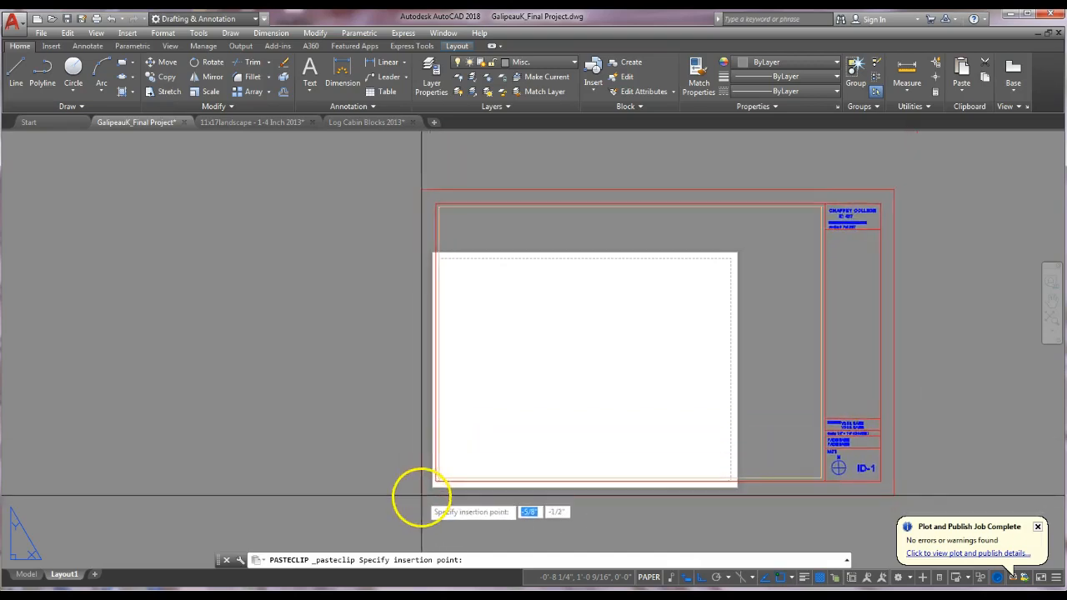
pyautogui.scroll(2, 422, 500)
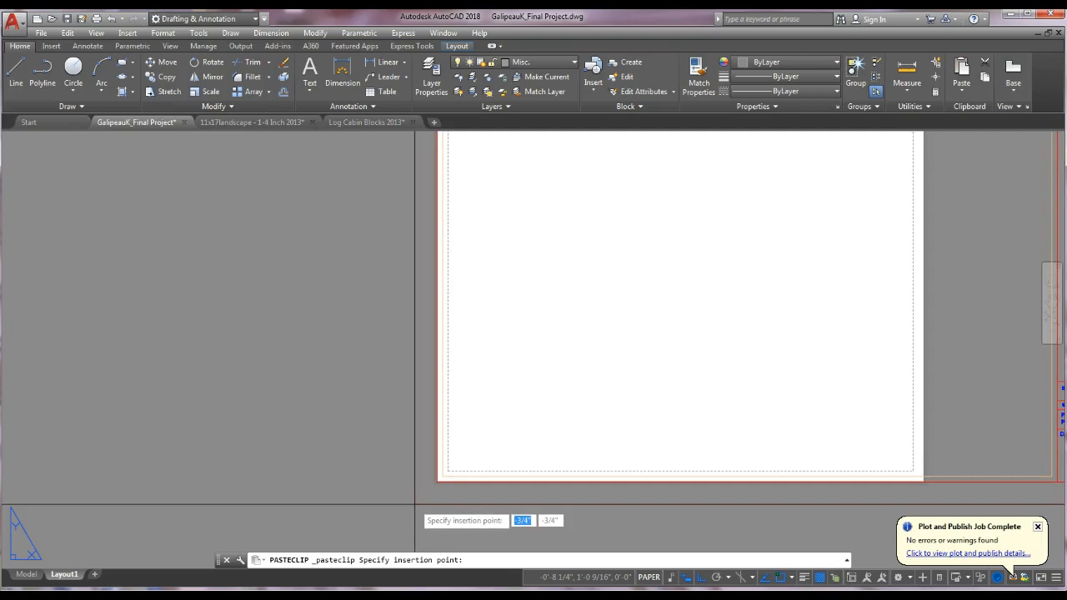
pyautogui.click(395, 492)
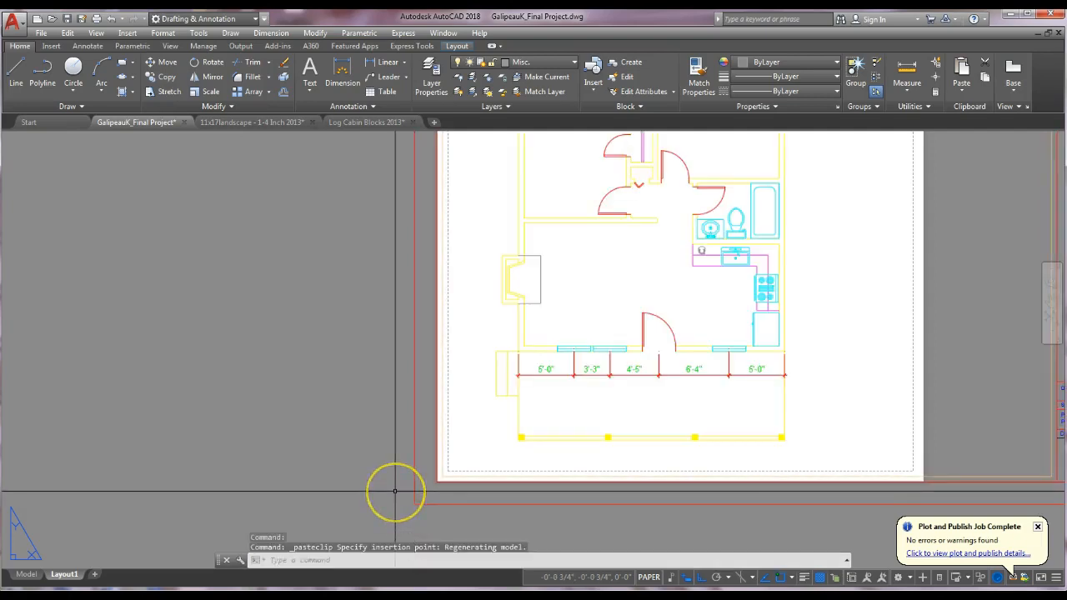
pyautogui.scroll(-2, 395, 491)
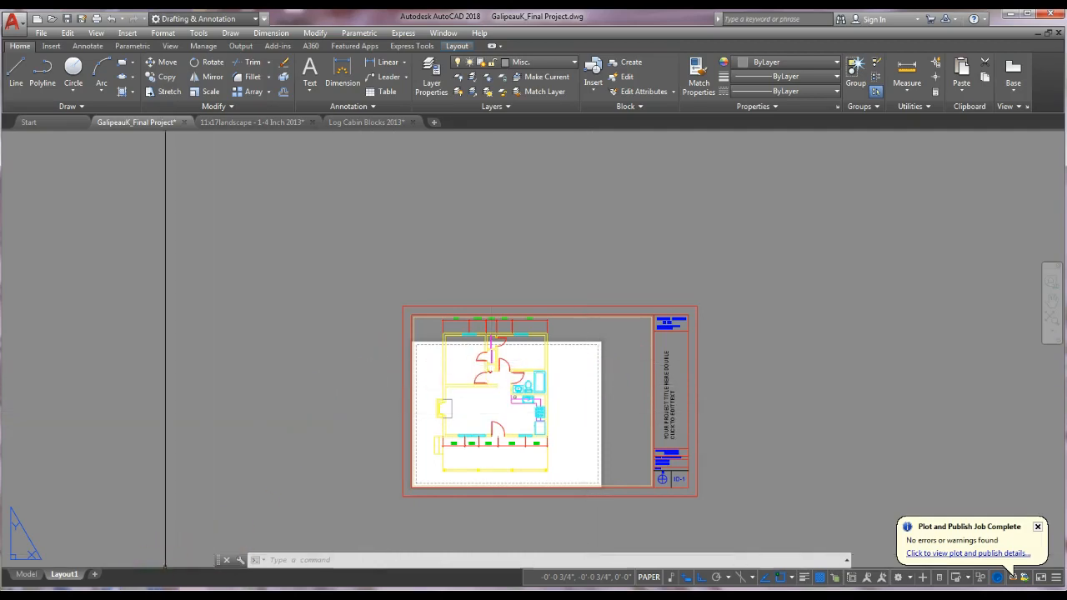
# Rename Layout1 as FLOOR PLAN WITH DIMENSIONS
pyautogui.rightClick(68, 579)
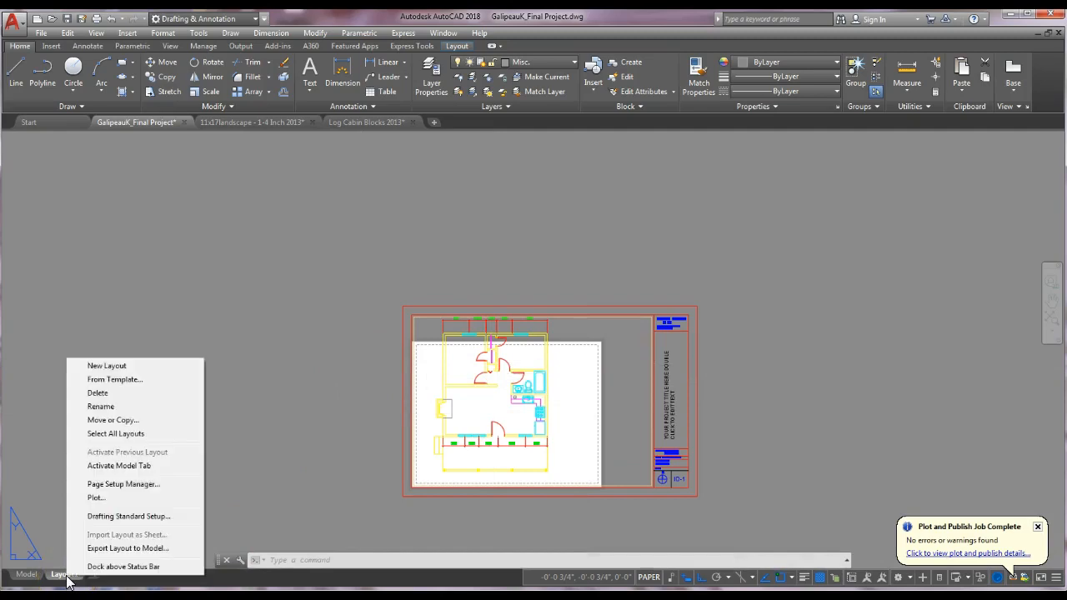
pyautogui.click(103, 407)
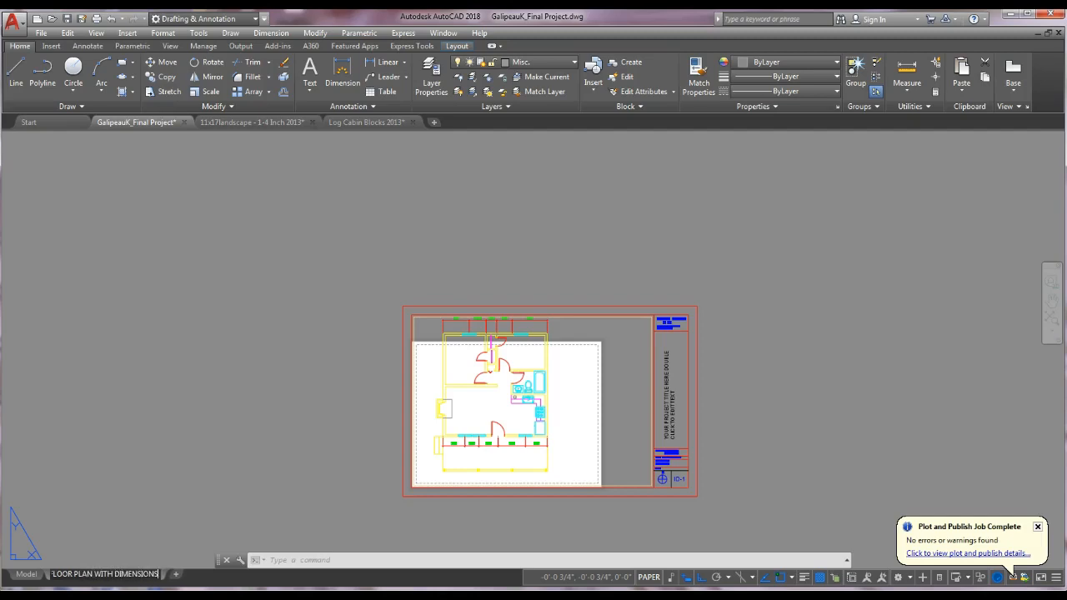
pyautogui.click(188, 448)
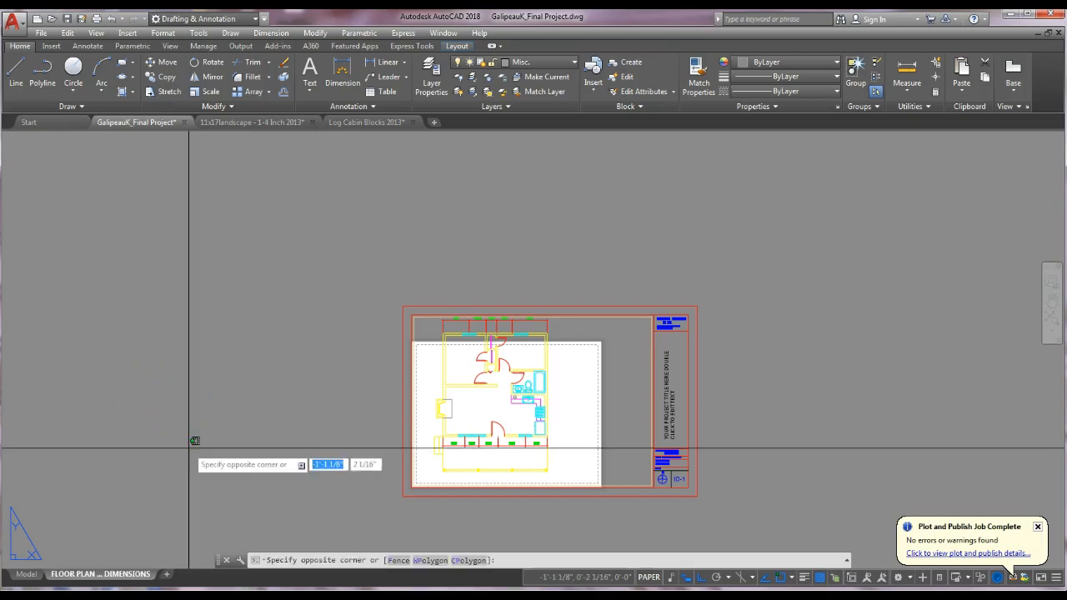
pyautogui.press('Escape')
pyautogui.press('Escape')
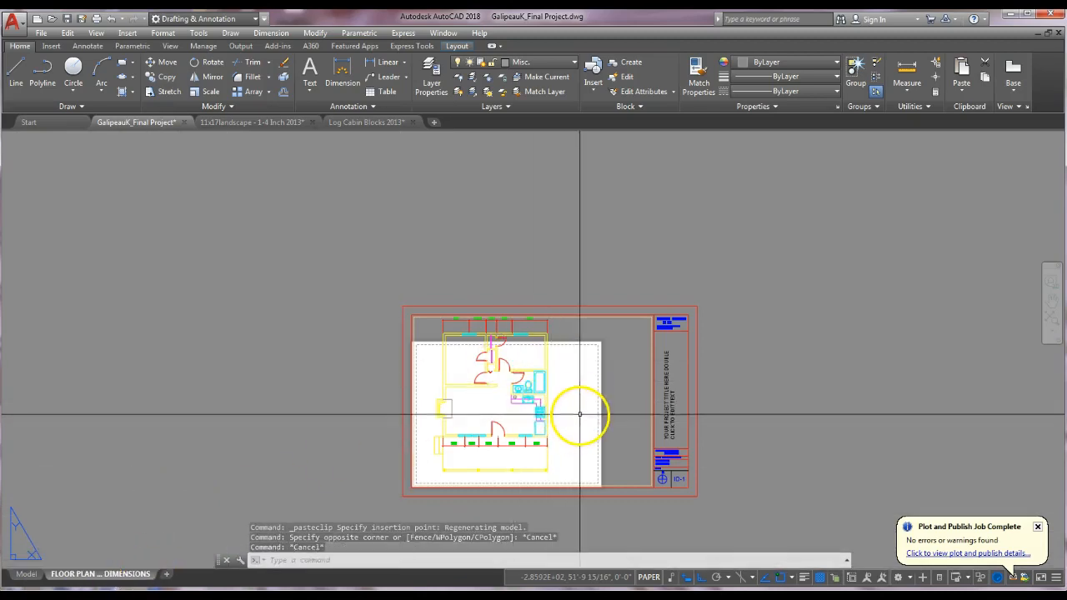
pyautogui.scroll(2, 579, 405)
pyautogui.moveTo(579, 405); pyautogui.dragTo(533, 339, button='middle')
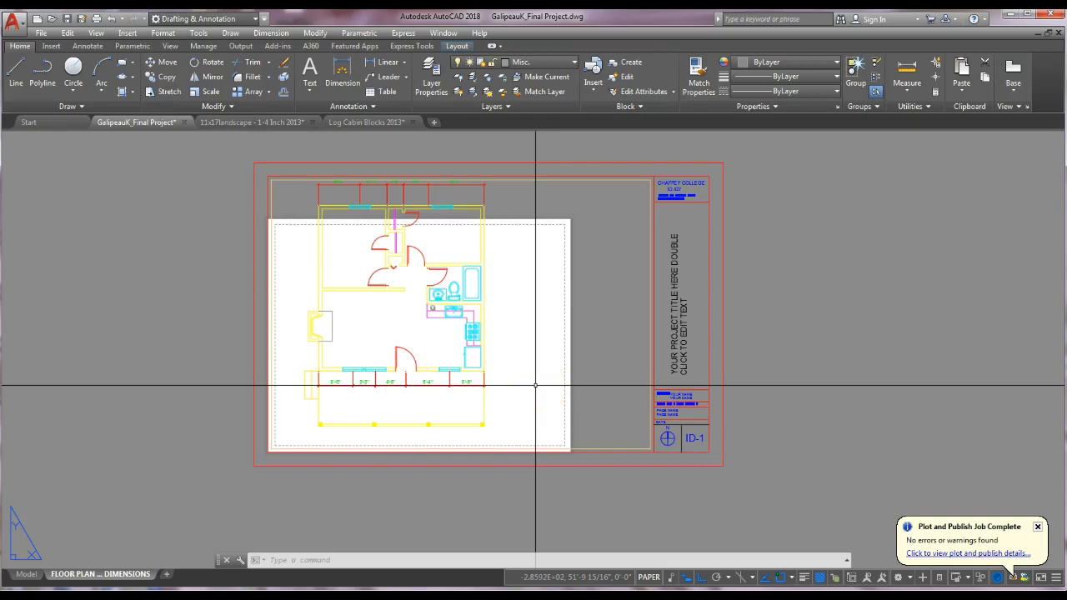
# Activate the layout viewport, unlock it and pan the floor plan toward the viewport's center so the upper dimensions fit inside
pyautogui.doubleClick(542, 373)
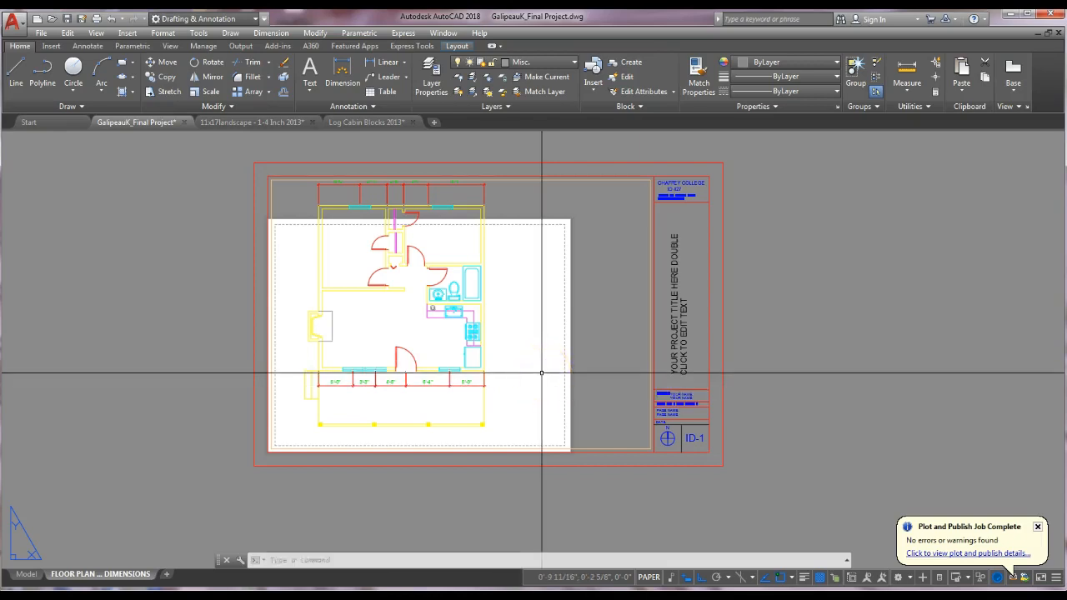
pyautogui.moveTo(529, 369); pyautogui.dragTo(531, 363, button='middle')
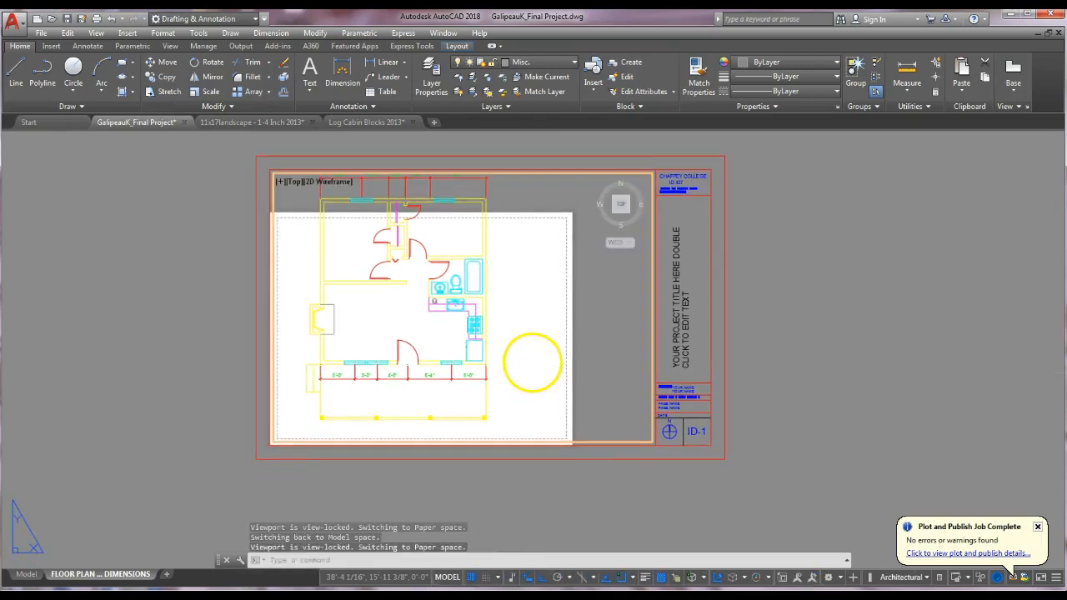
pyautogui.click(531, 362)
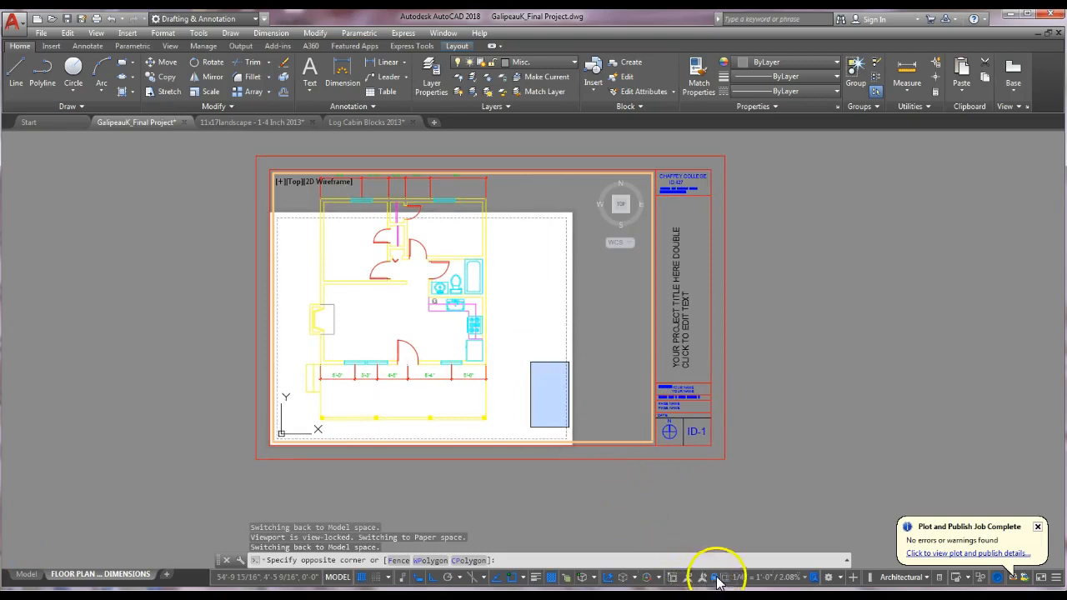
pyautogui.press('Escape')
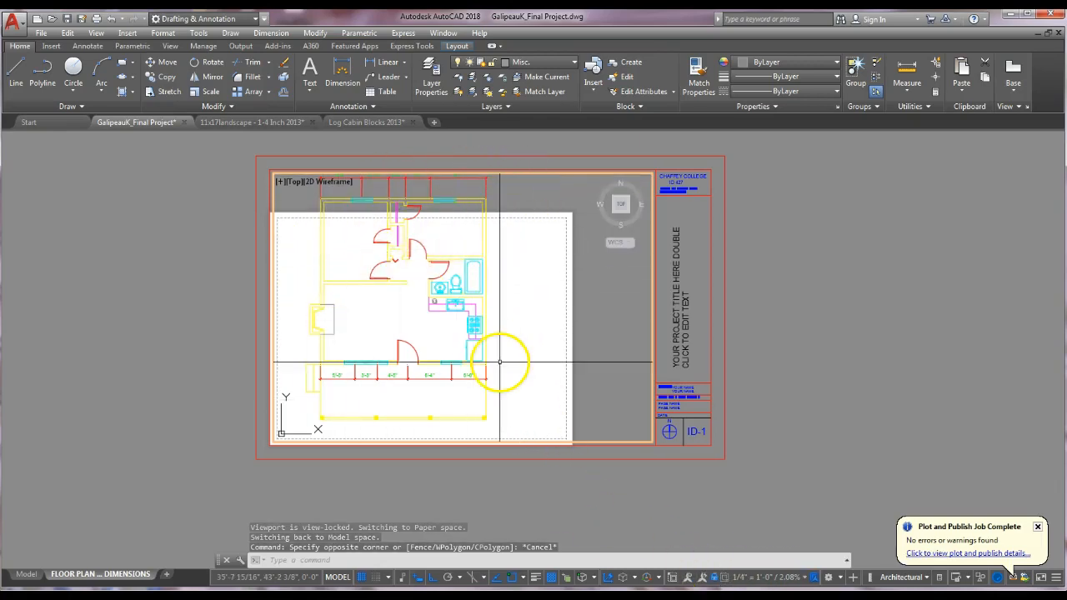
pyautogui.click(714, 577)
pyautogui.moveTo(548, 401); pyautogui.dragTo(597, 409, button='middle')
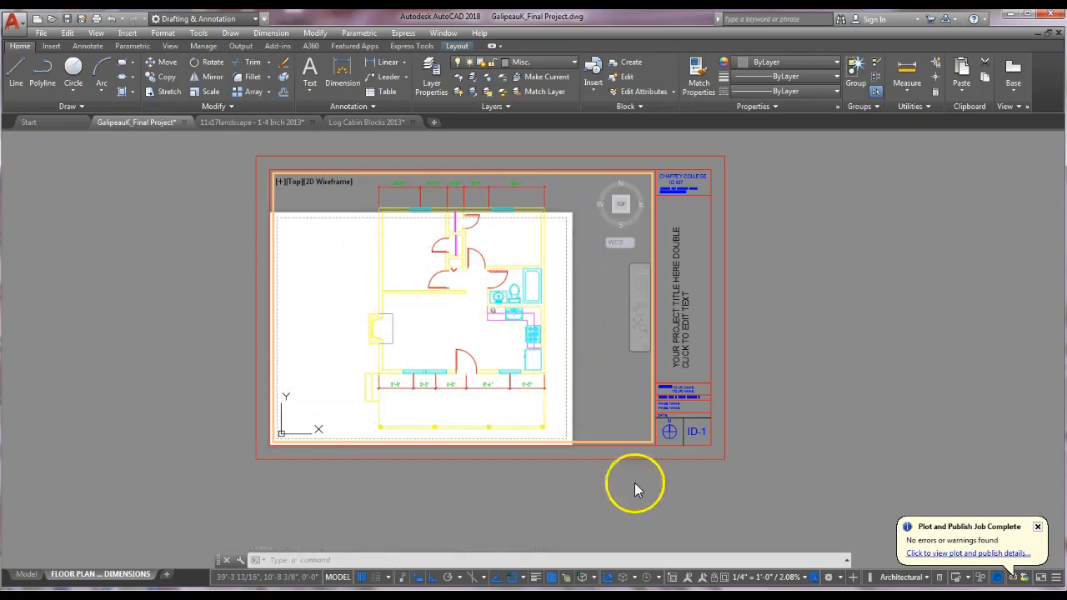
# Set the viewport scale to 1/4" = 1'-0" and lock the viewport
pyautogui.click(755, 577)
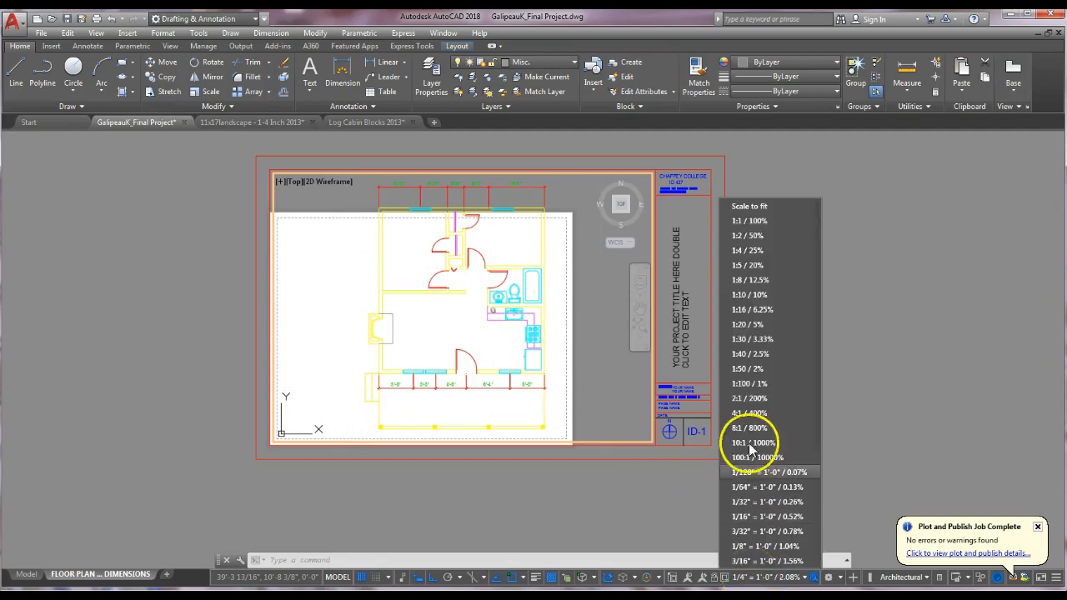
pyautogui.scroll(-1, 755, 525)
pyautogui.click(760, 546)
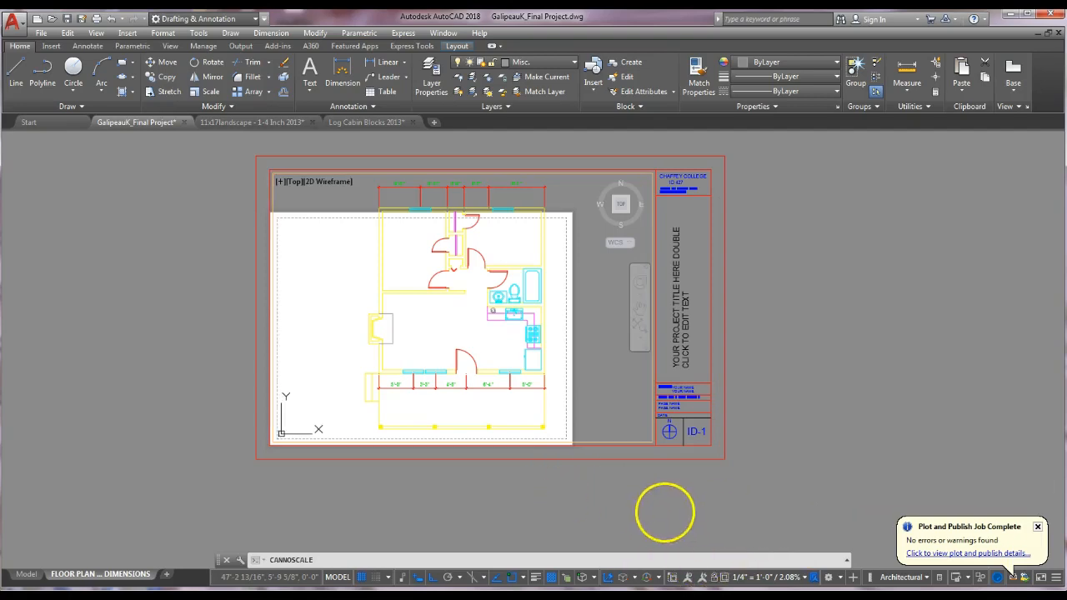
pyautogui.click(716, 577)
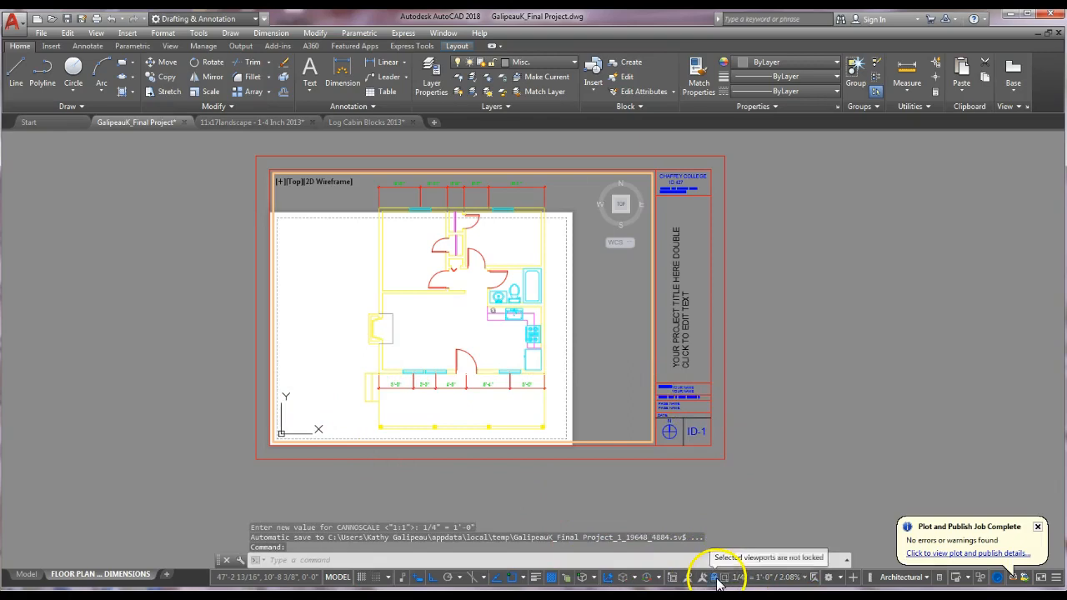
pyautogui.press('Escape')
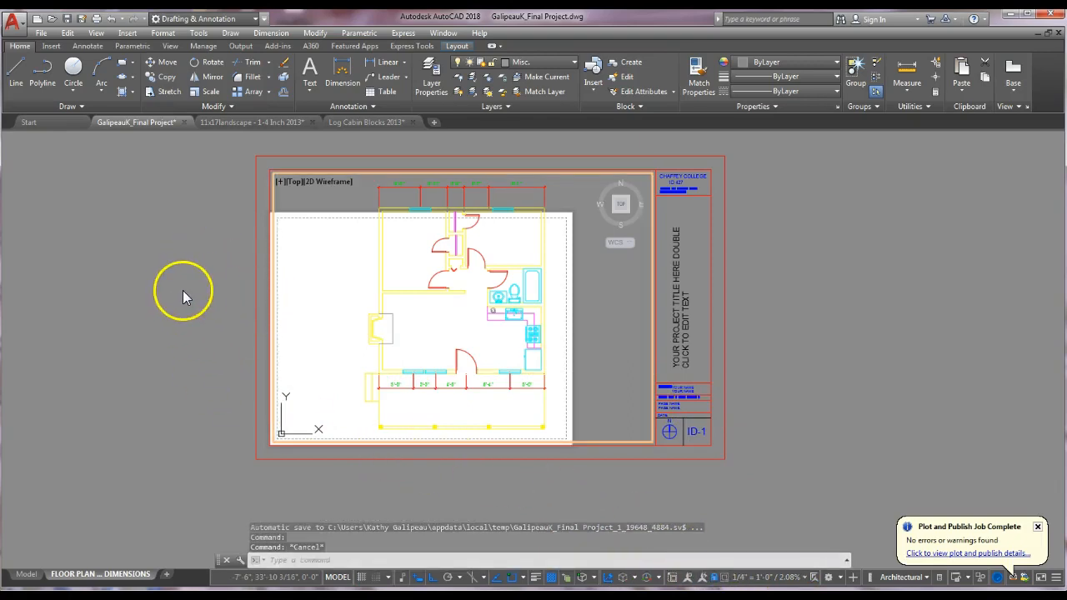
pyautogui.press('Escape')
pyautogui.press('Escape')
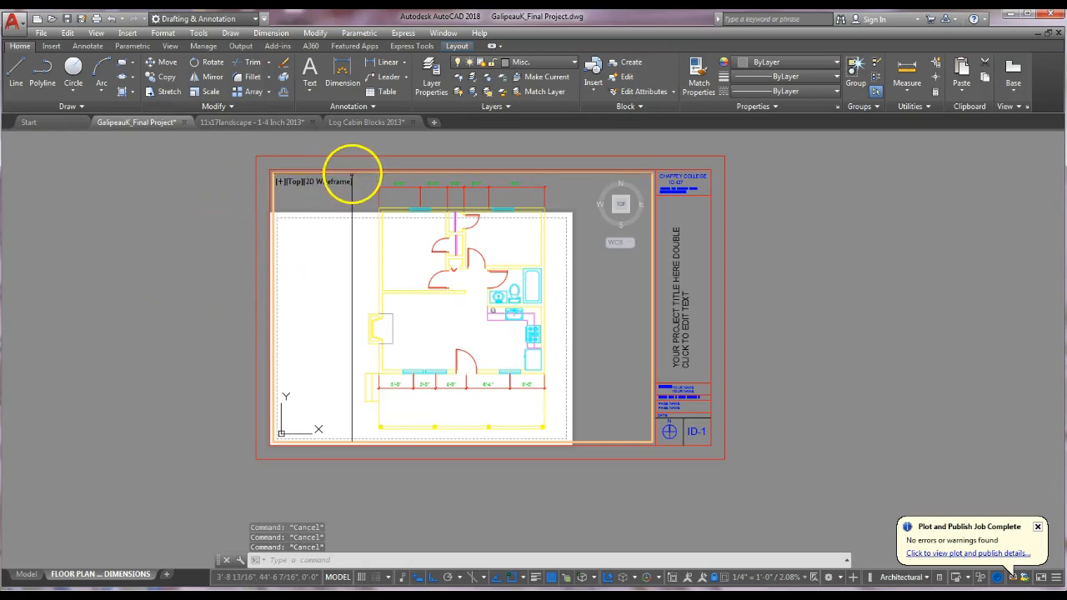
# Return to paper space and assign the viewport frame to the Viewport layer
pyautogui.doubleClick(176, 198)
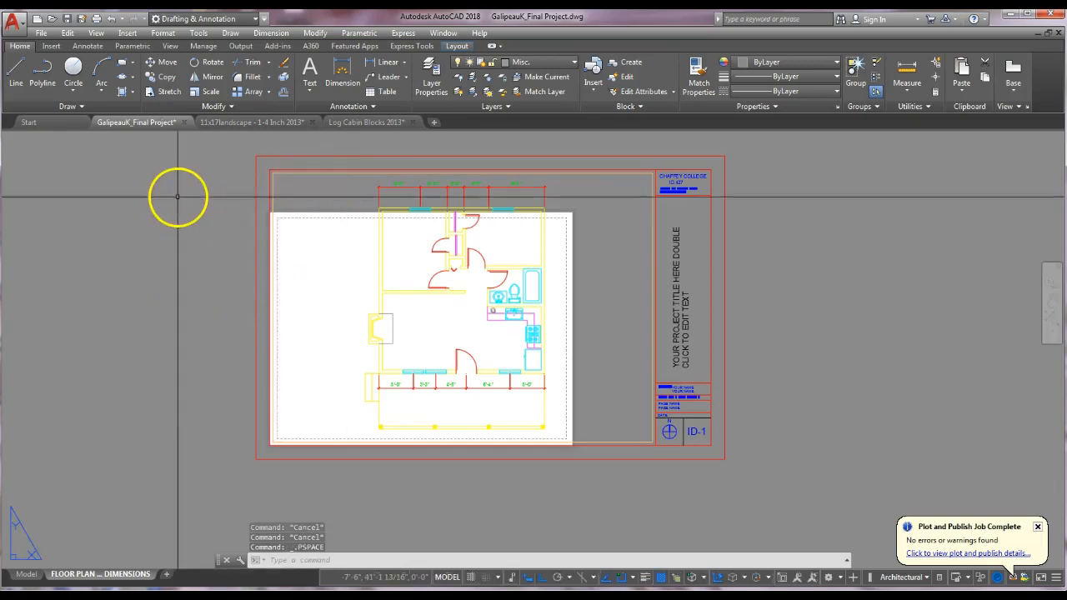
pyautogui.click(328, 173)
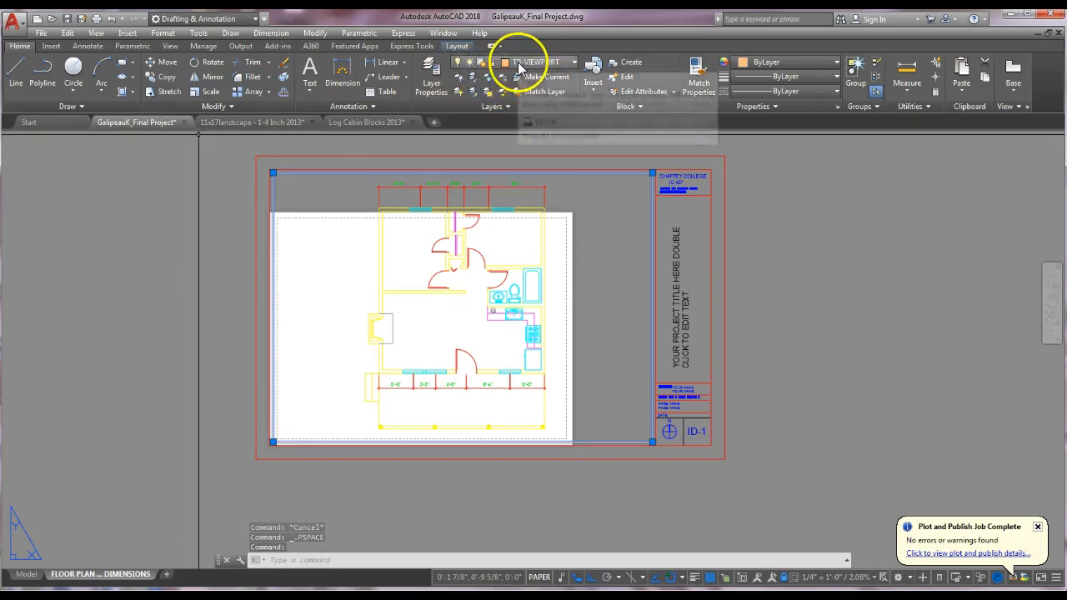
pyautogui.click(574, 63)
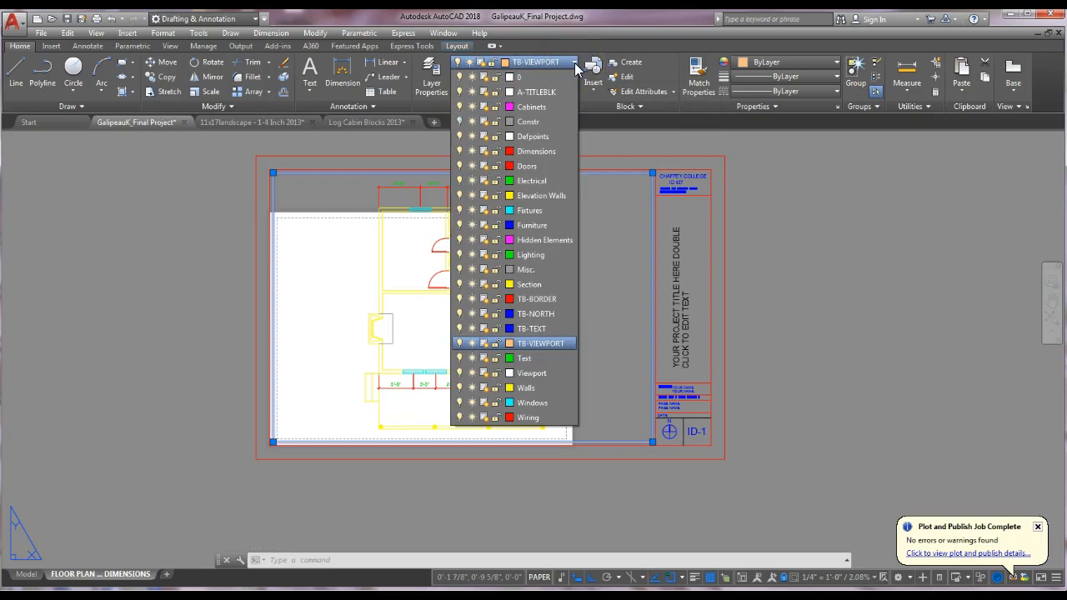
pyautogui.click(532, 373)
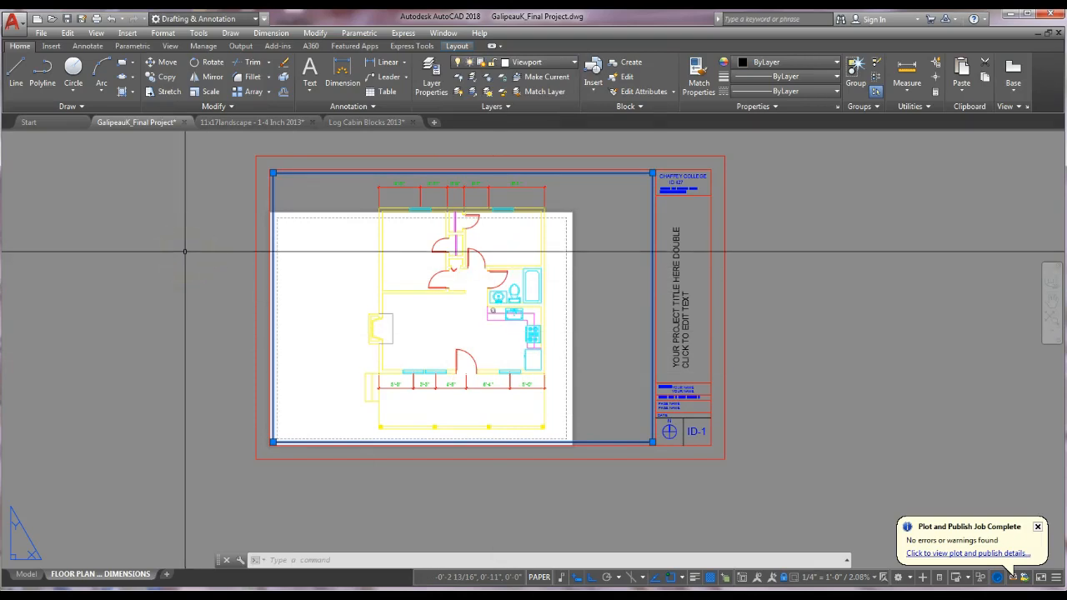
pyautogui.press('Escape')
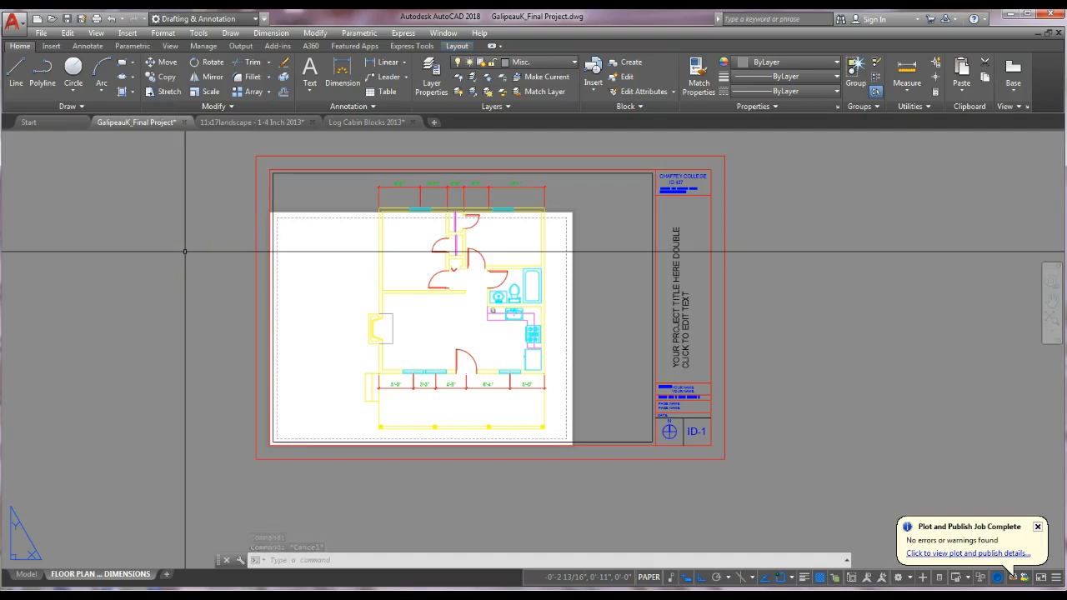
# Move the whole sheet, including title block and viewport, so the outer border's lower-left corner meets the page's lower-left corner
pyautogui.click(223, 264)
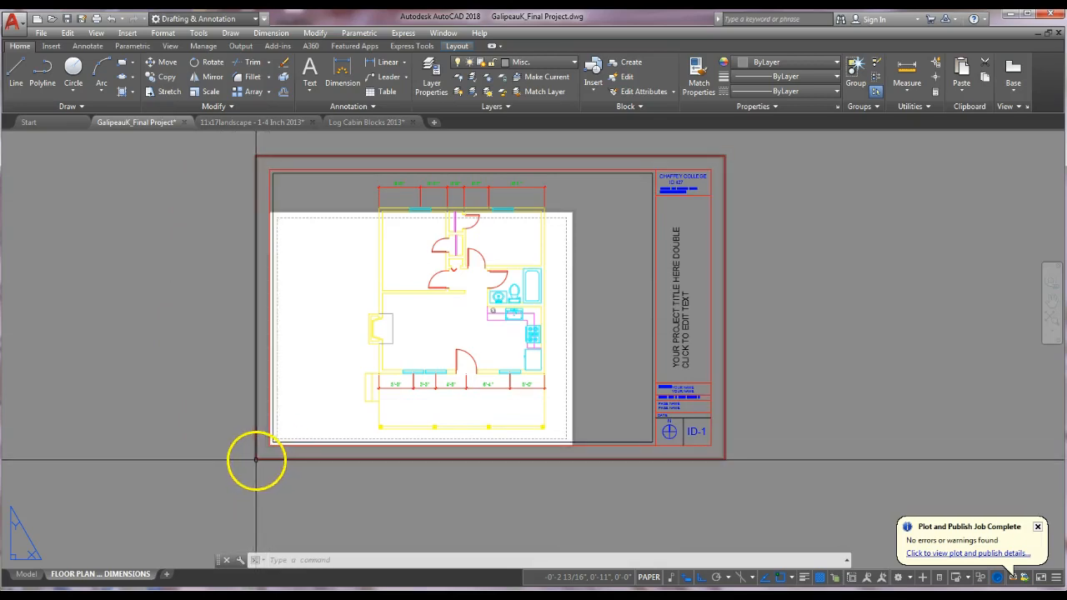
pyautogui.scroll(-2, 256, 458)
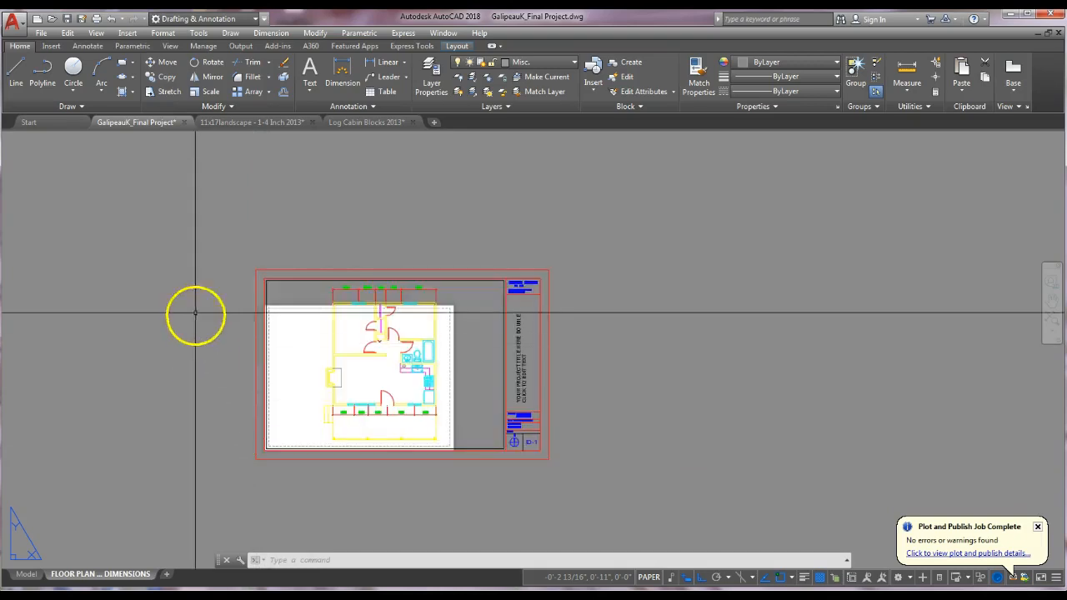
pyautogui.press('Escape')
pyautogui.press('Escape')
pyautogui.write('M')
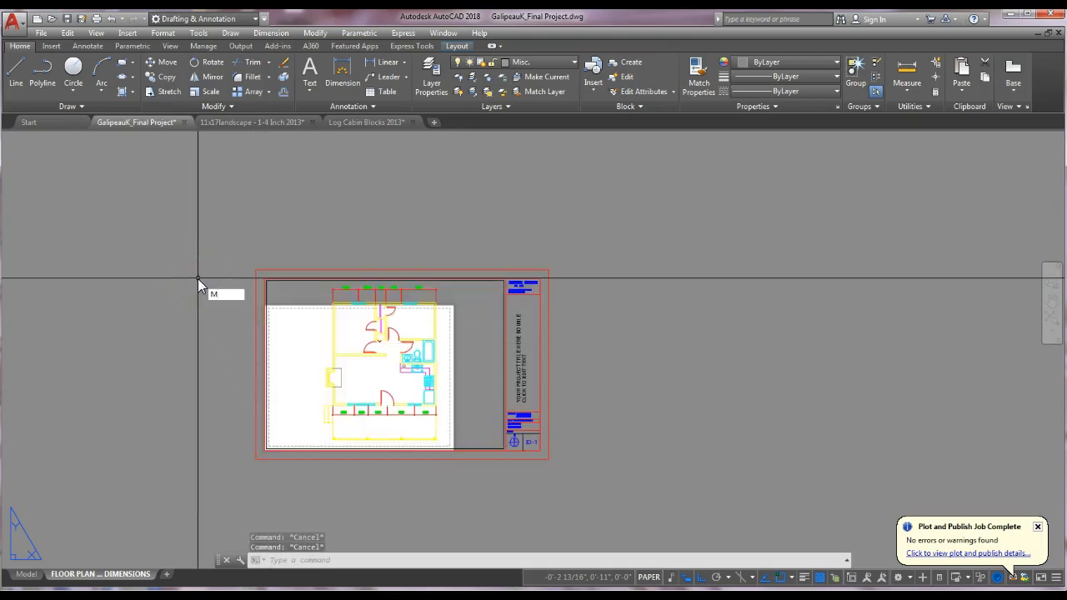
pyautogui.press('Return')
pyautogui.click(205, 246)
pyautogui.click(629, 495)
pyautogui.press('Return')
pyautogui.scroll(3, 231, 476)
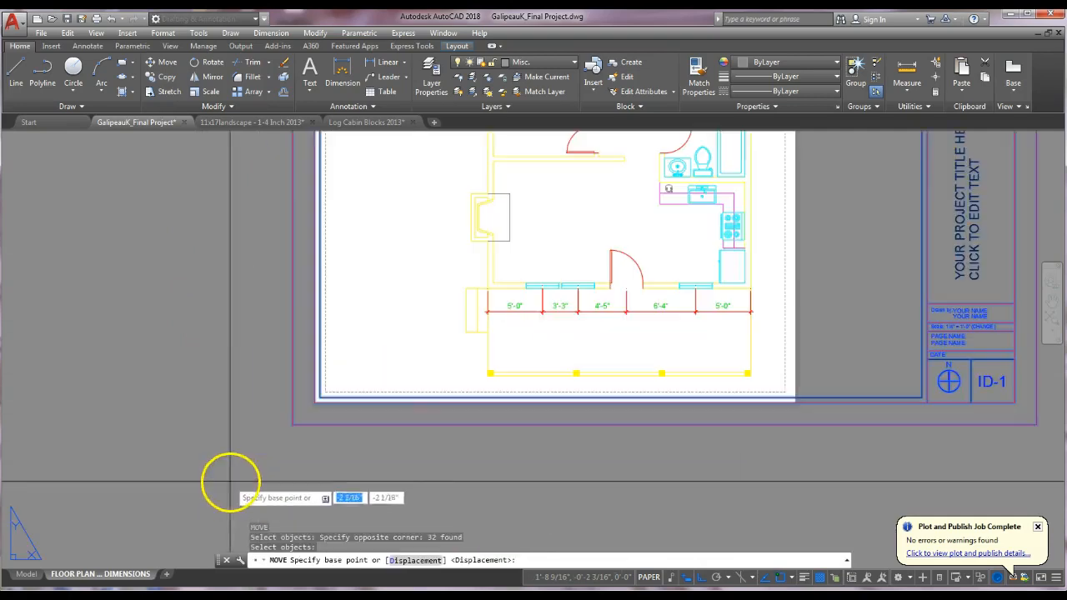
pyautogui.click(288, 430)
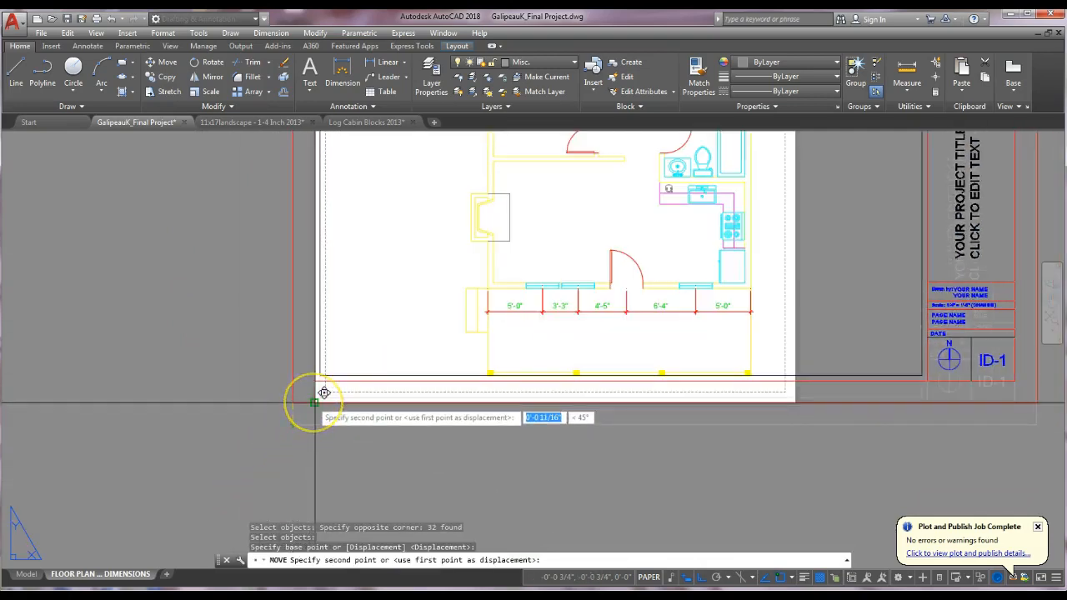
pyautogui.click(325, 419)
pyautogui.scroll(-4, 275, 467)
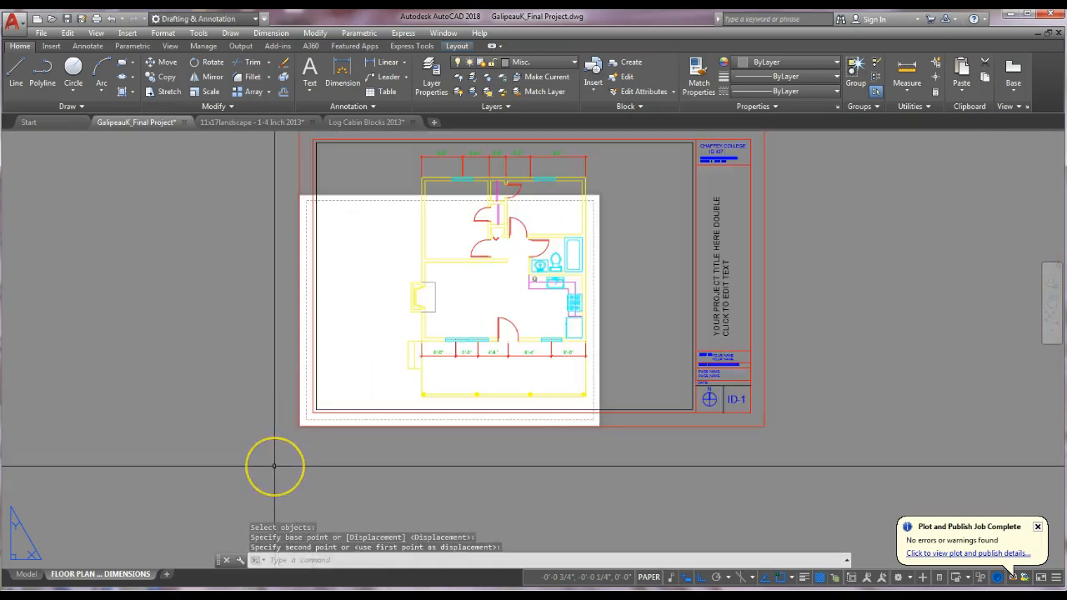
pyautogui.moveTo(274, 465); pyautogui.dragTo(433, 425, button='middle')
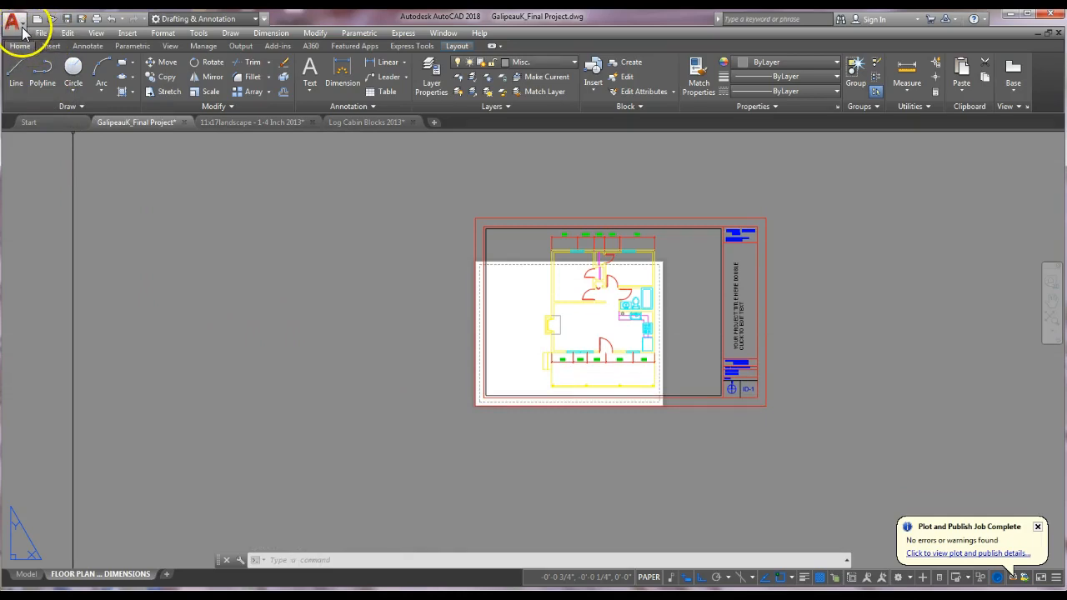
# Open the FLOOR PLAN WITH DIMENSIONS page setup for modification and set its plotter to Adobe PDF
pyautogui.click(13, 23)
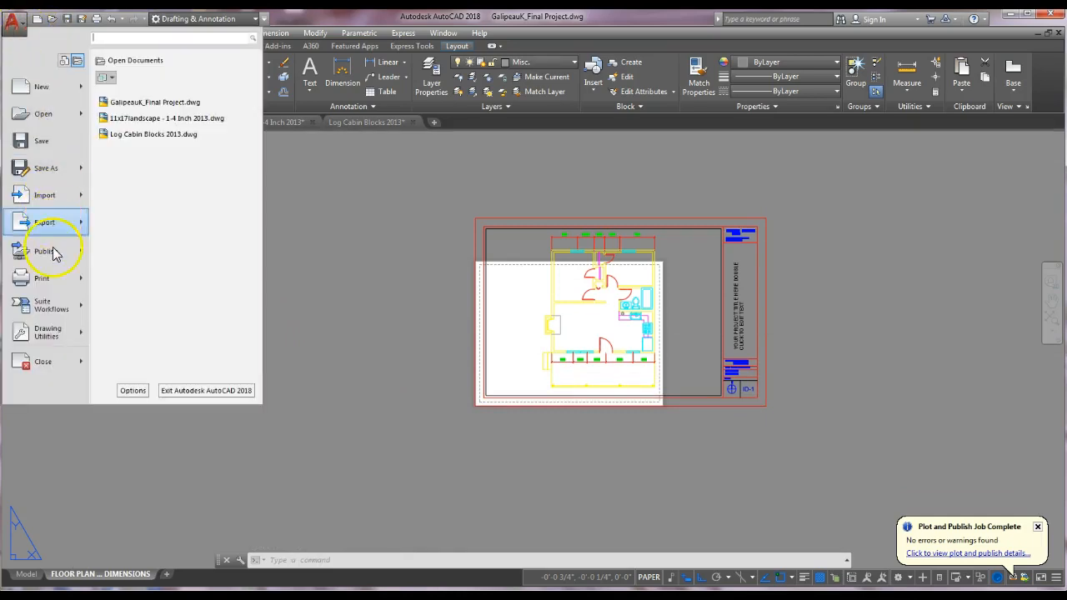
pyautogui.click(78, 283)
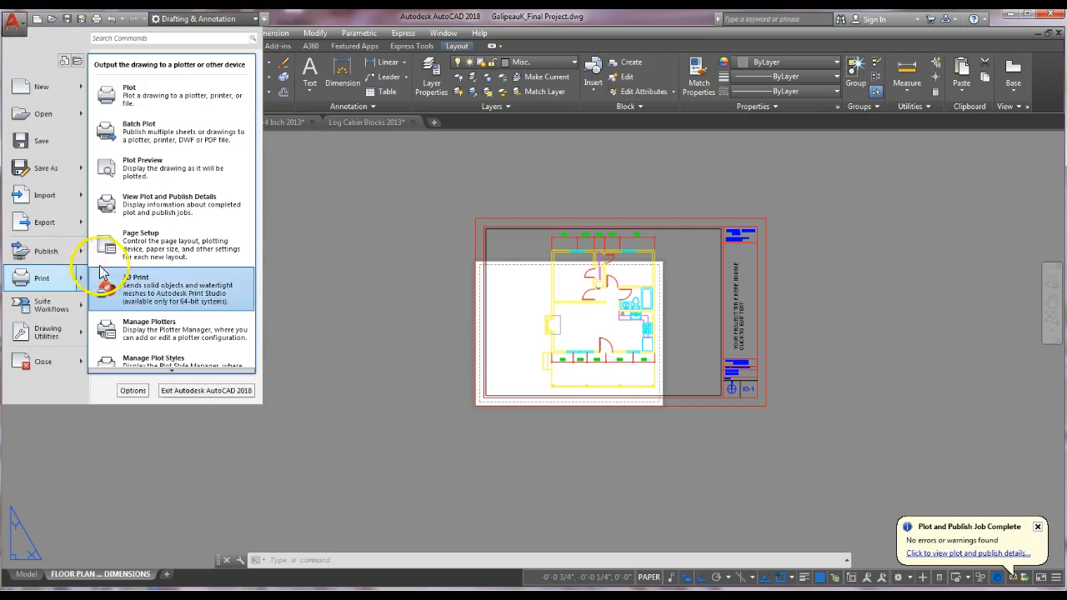
pyautogui.click(137, 250)
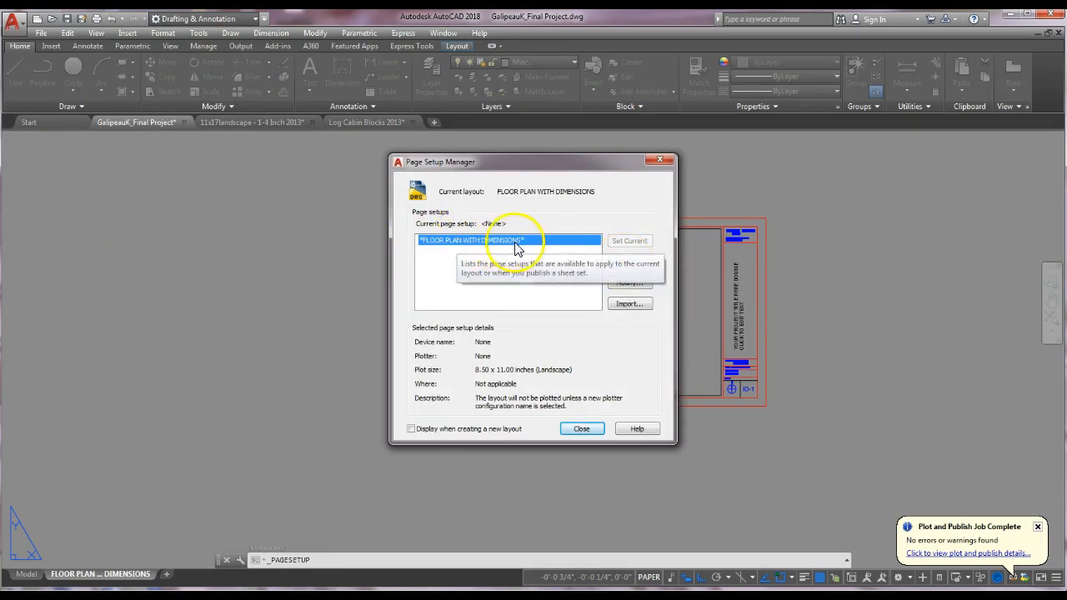
pyautogui.click(635, 285)
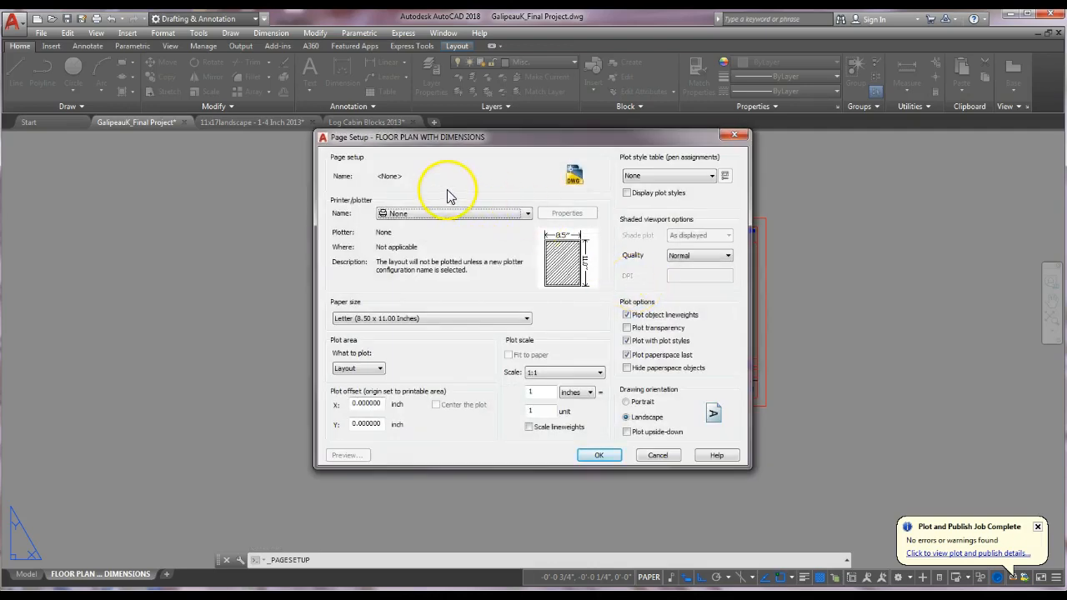
pyautogui.click(526, 214)
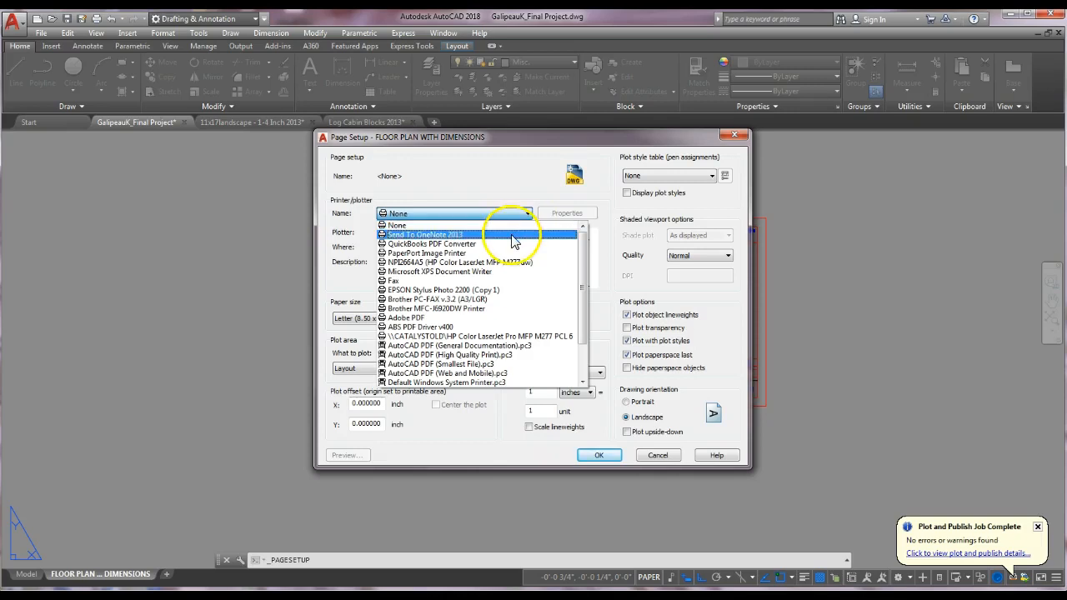
pyautogui.click(466, 317)
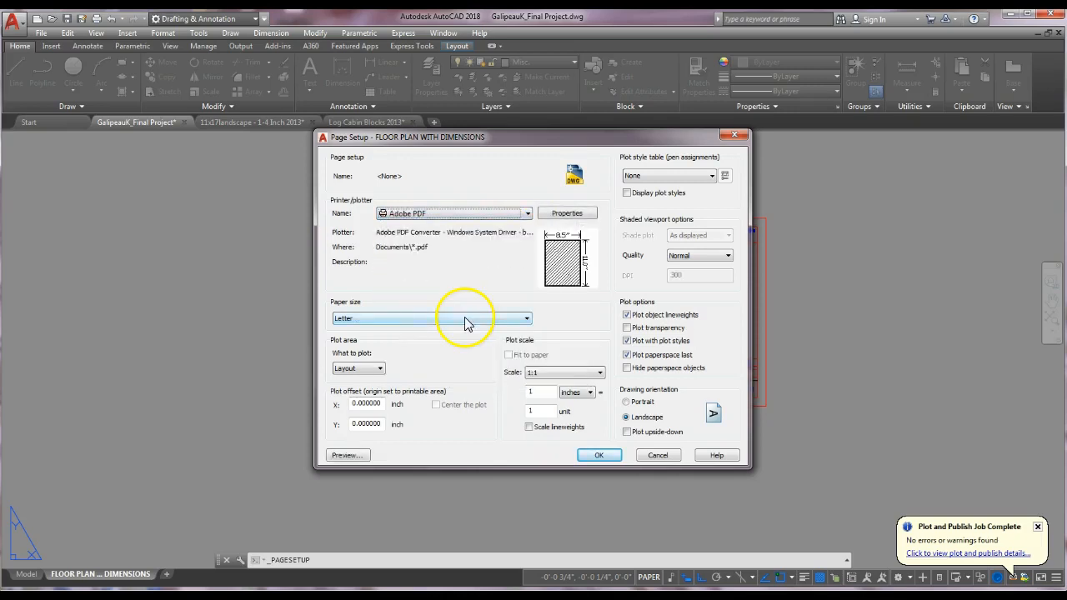
# Set the page setup's paper size to Ledger and its plot style table to monochrome.ctb
pyautogui.click(462, 320)
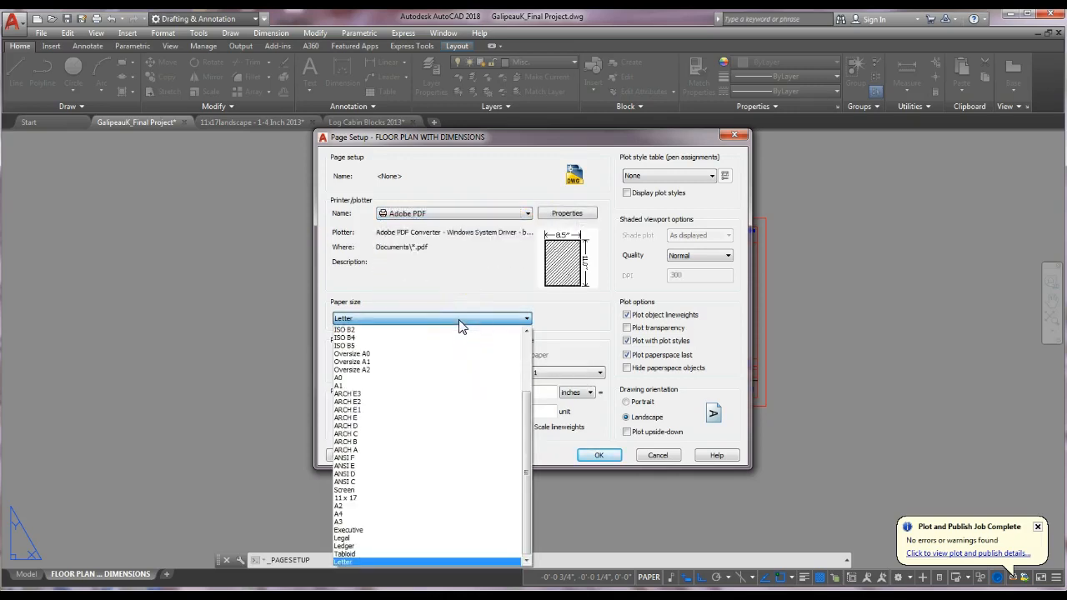
pyautogui.click(404, 553)
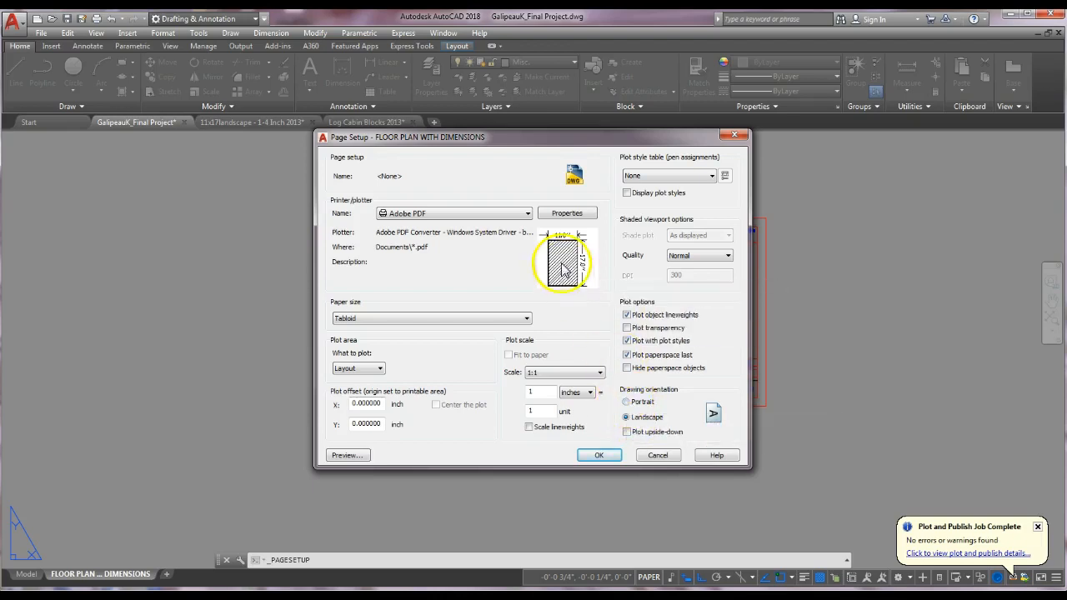
pyautogui.click(486, 320)
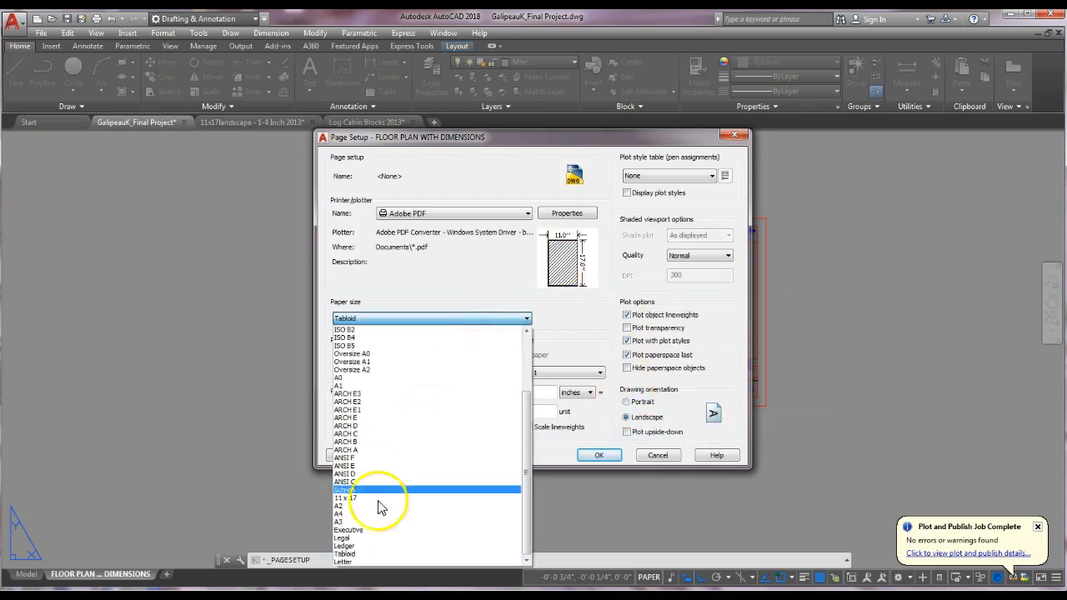
pyautogui.click(361, 547)
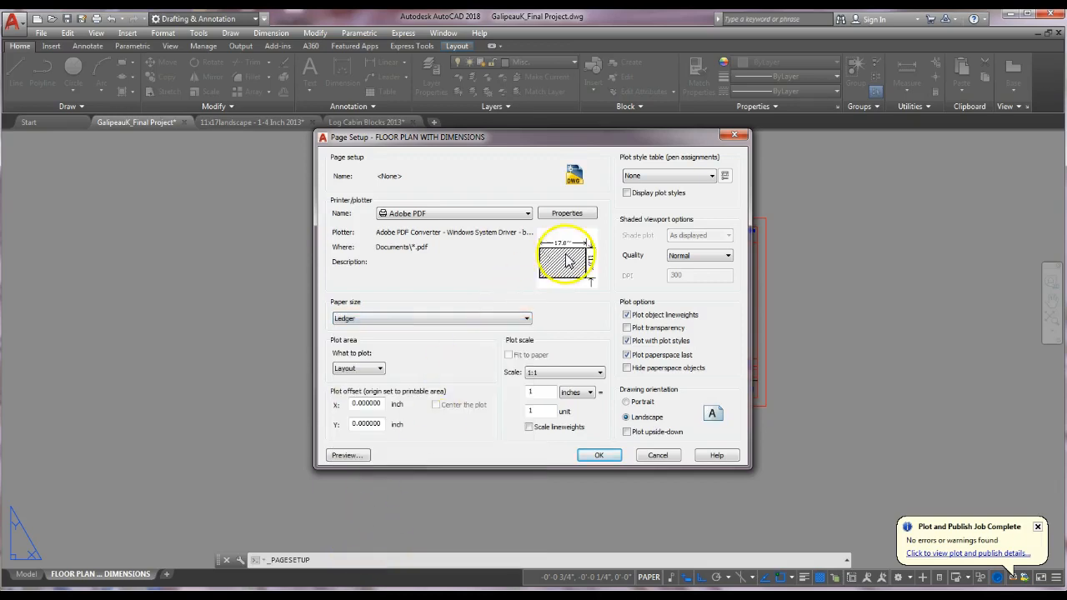
pyautogui.moveTo(563, 278)
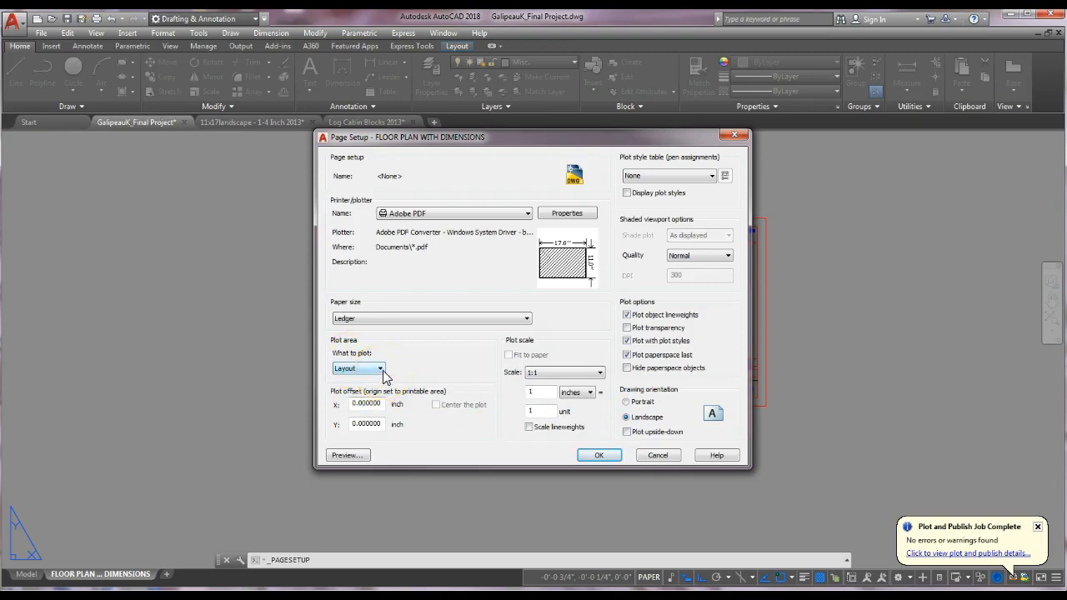
pyautogui.click(708, 178)
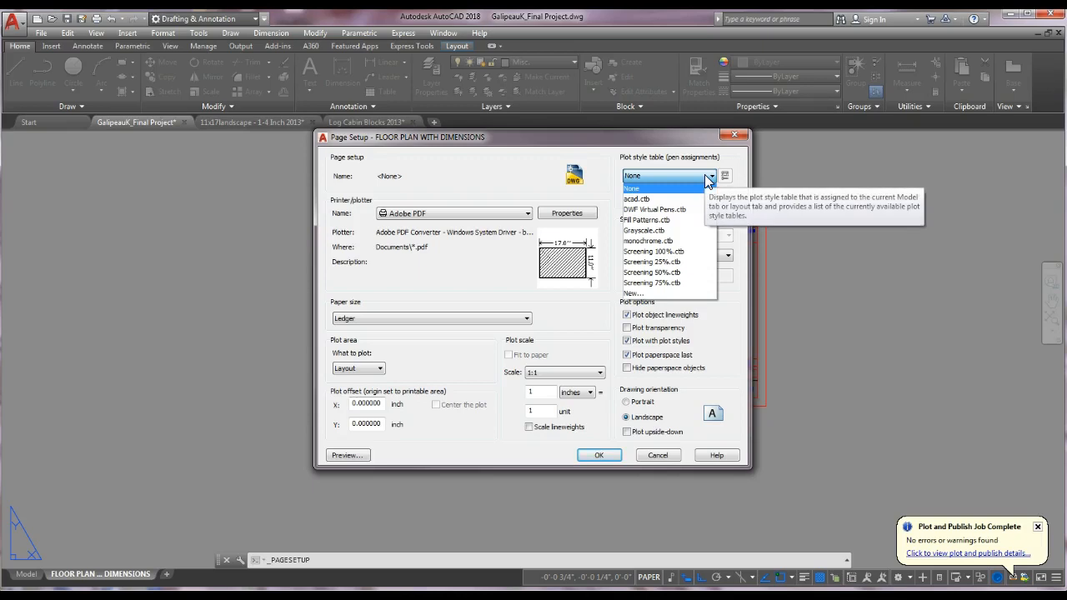
pyautogui.click(649, 242)
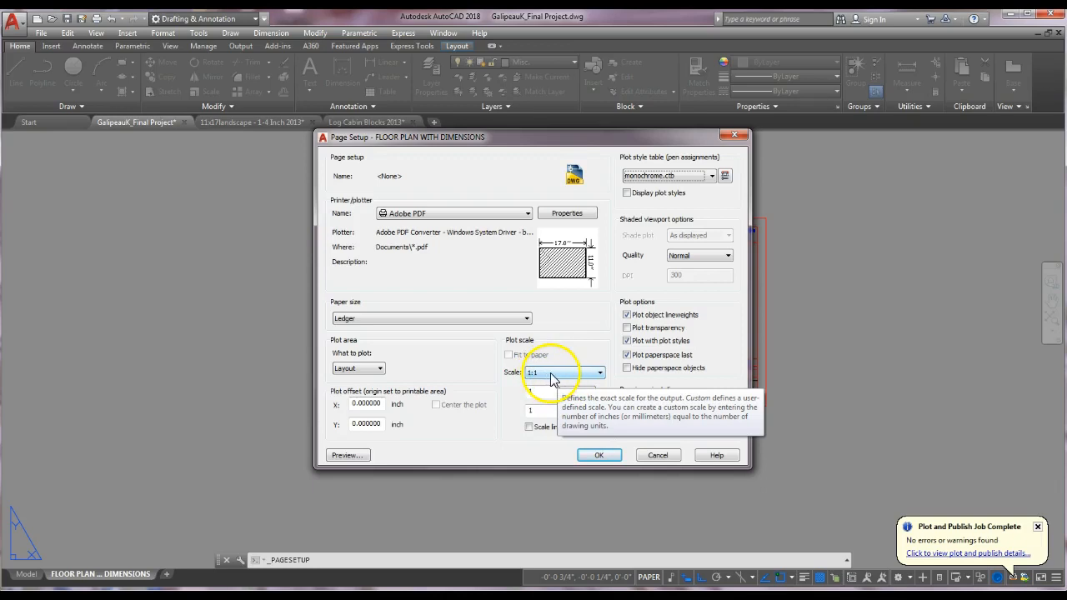
# Preview the plot, and set the plot area to a window spanning the sheet's outer border from lower-left to upper-right corner
pyautogui.click(346, 456)
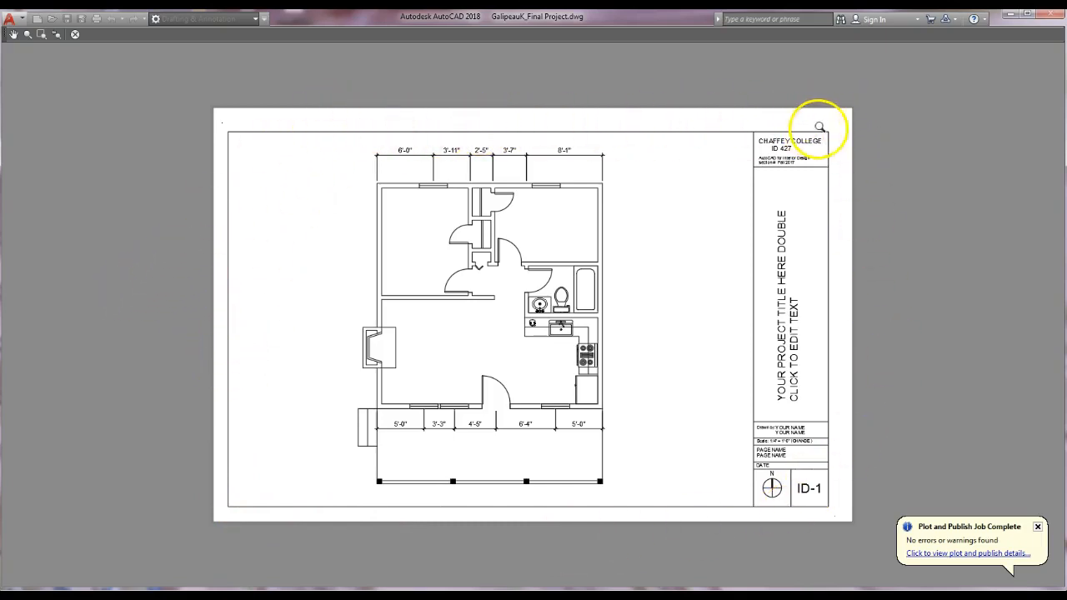
pyautogui.press('Escape')
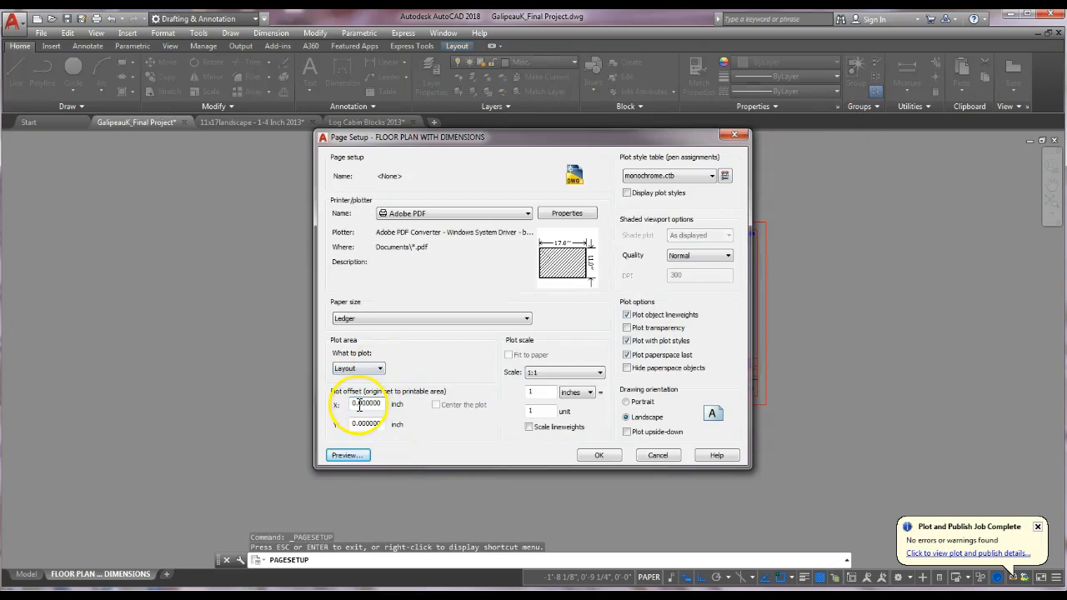
pyautogui.click(381, 369)
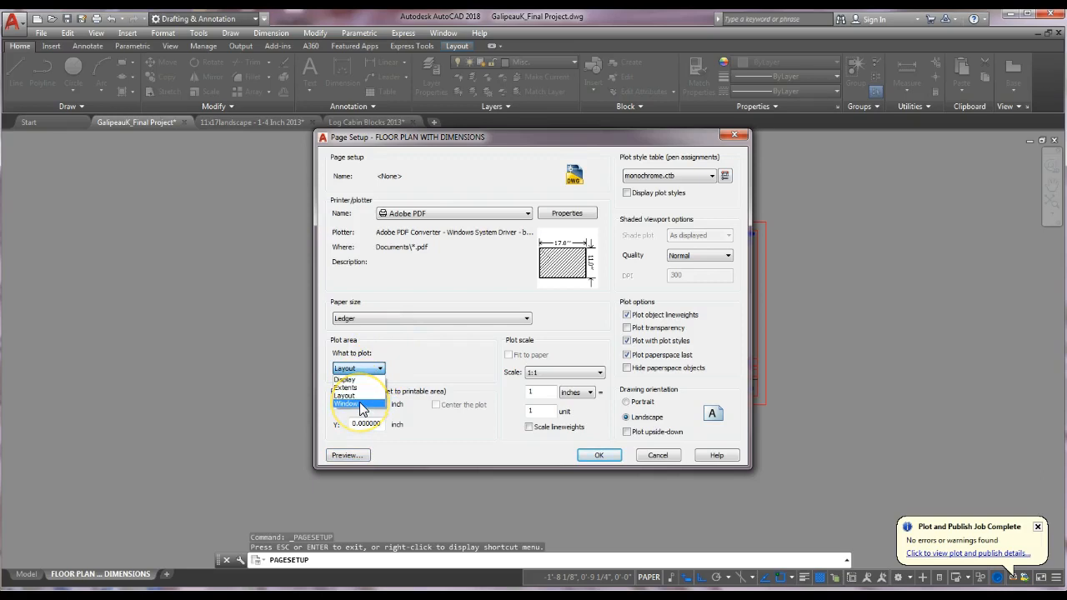
pyautogui.click(360, 405)
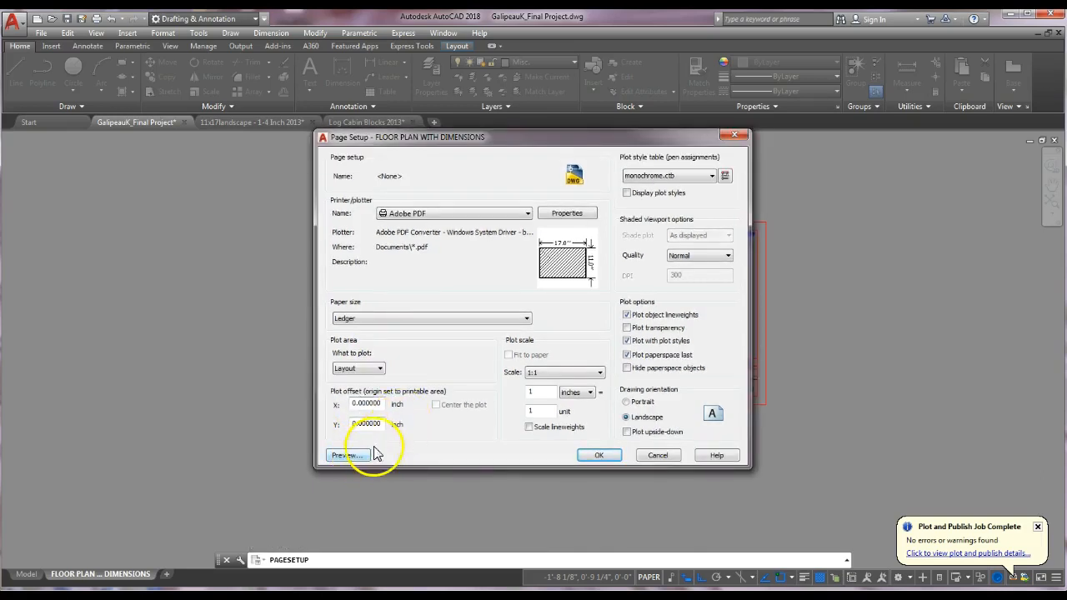
pyautogui.click(381, 373)
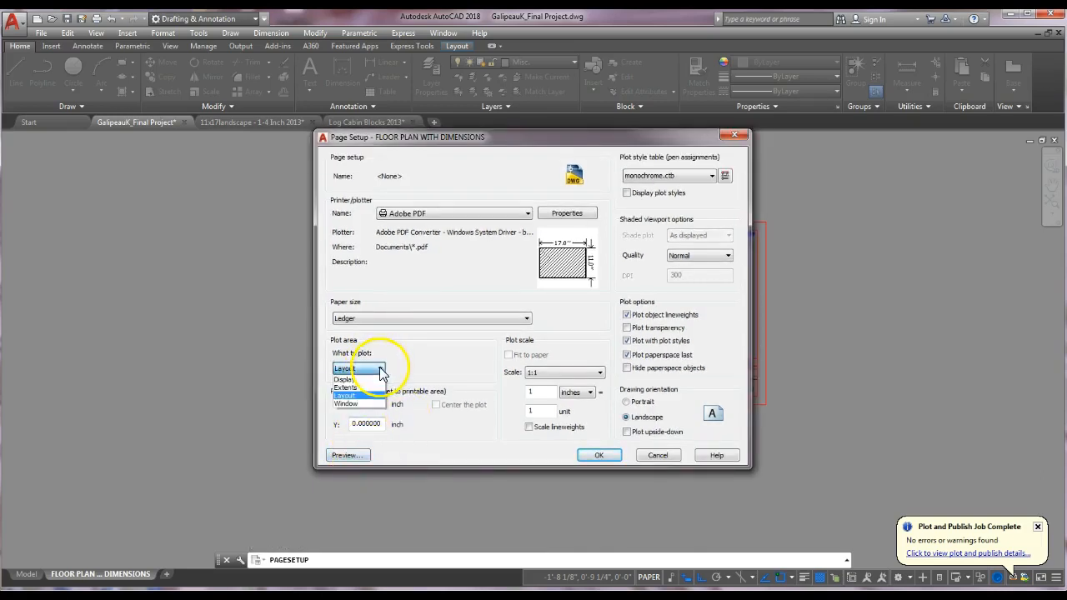
pyautogui.click(361, 404)
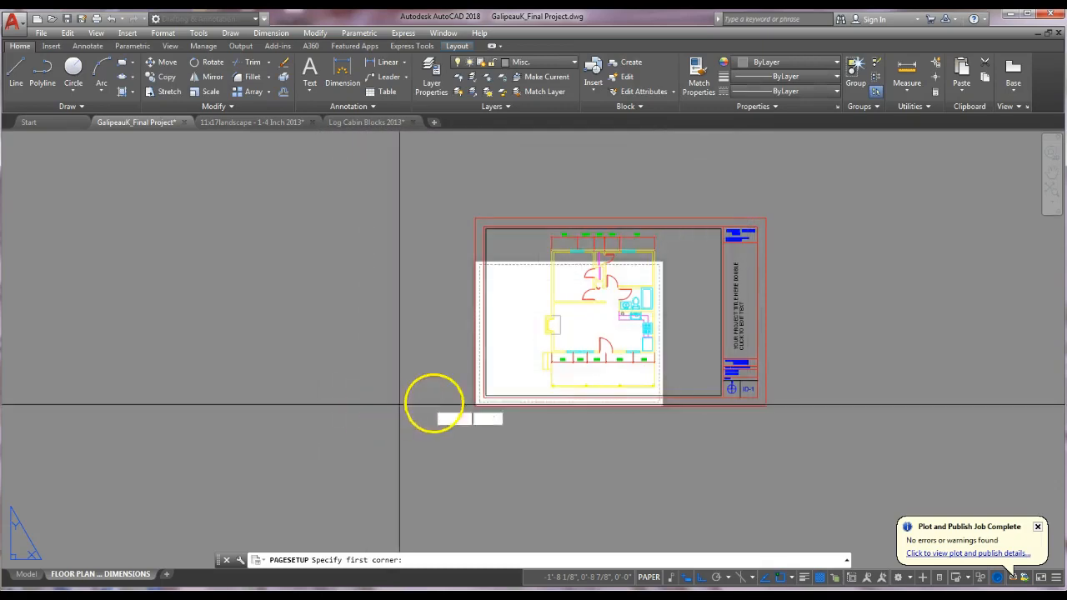
pyautogui.click(472, 405)
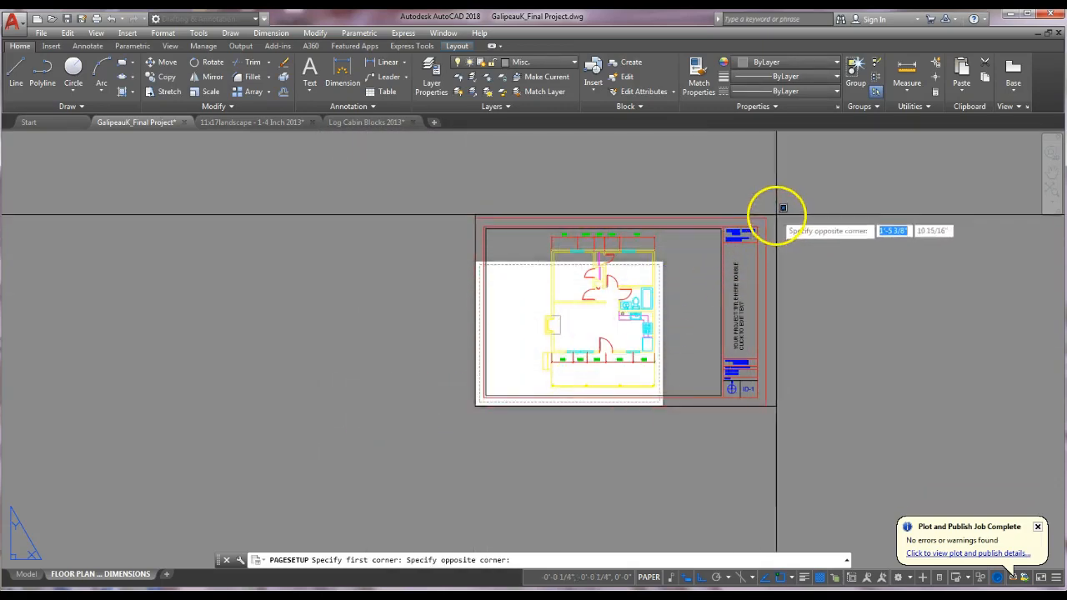
pyautogui.click(764, 218)
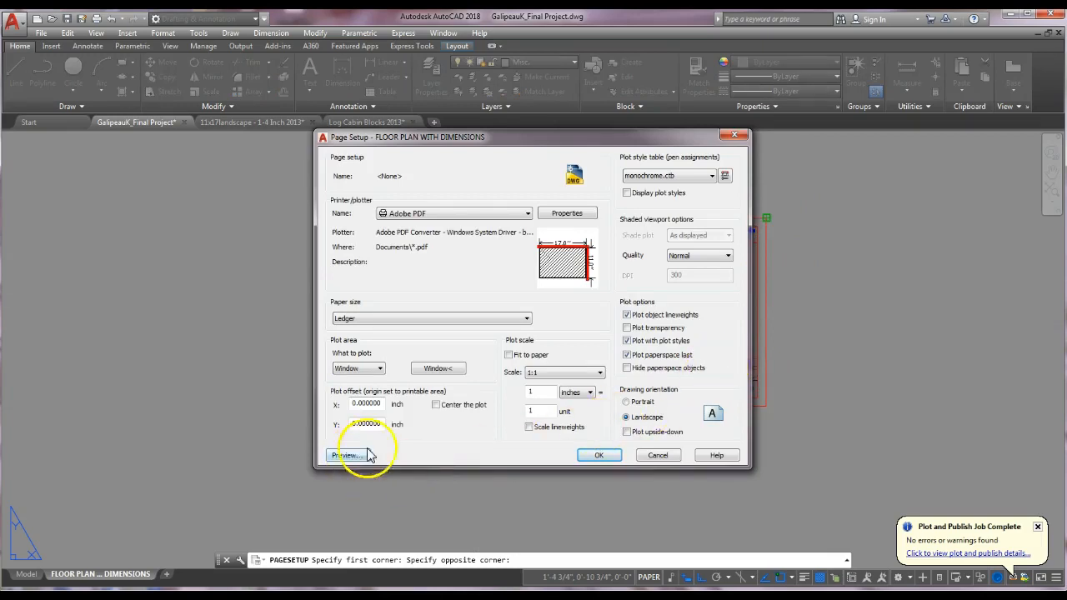
# Center the plot on the page, preview it, and accept the FLOOR PLAN WITH DIMENSIONS page setup
pyautogui.click(435, 404)
pyautogui.click(349, 456)
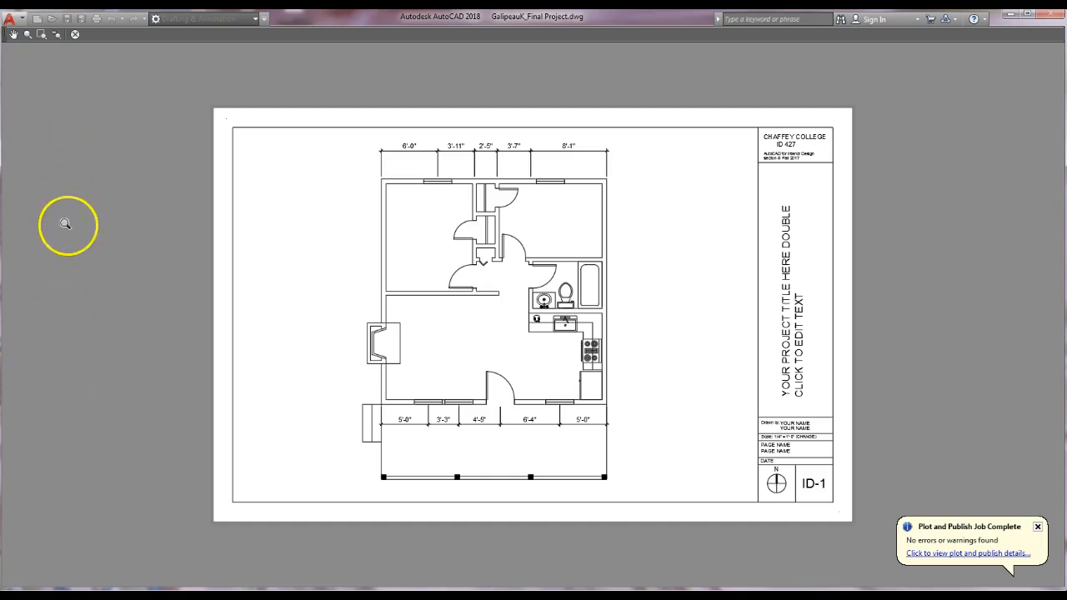
pyautogui.press('Escape')
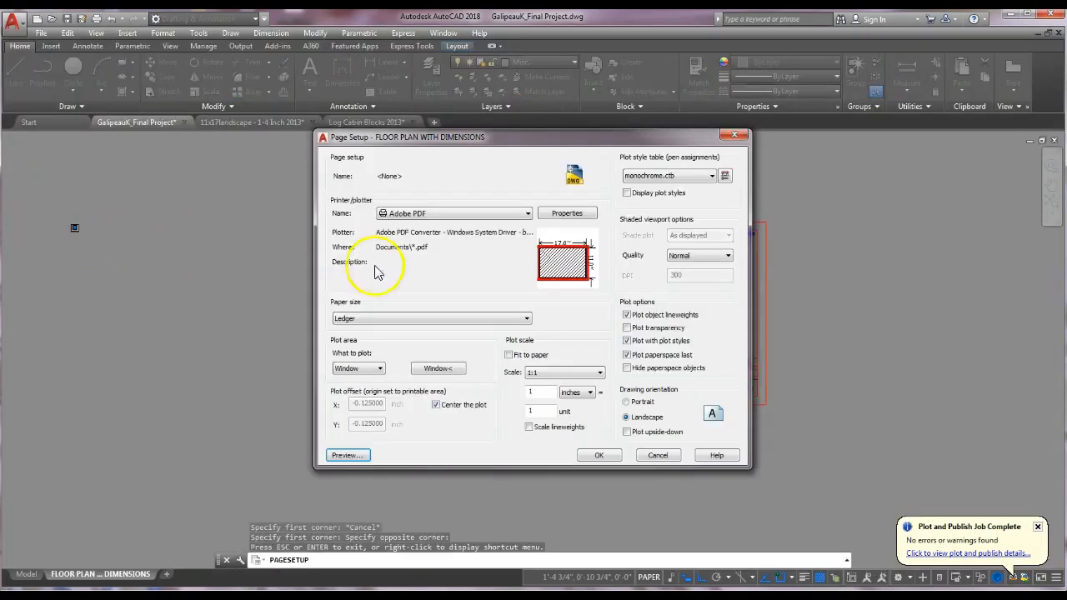
pyautogui.click(599, 455)
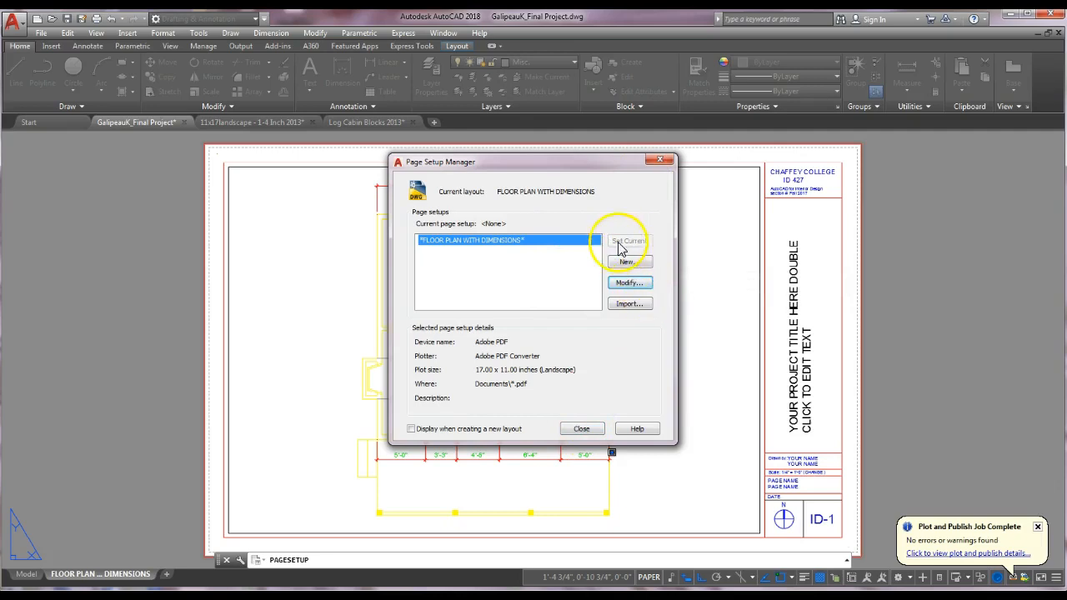
pyautogui.click(581, 430)
# Examine the title block's project title, drawn-by, scale, page name, date and sheet number fields
pyautogui.scroll(-2, 373, 272)
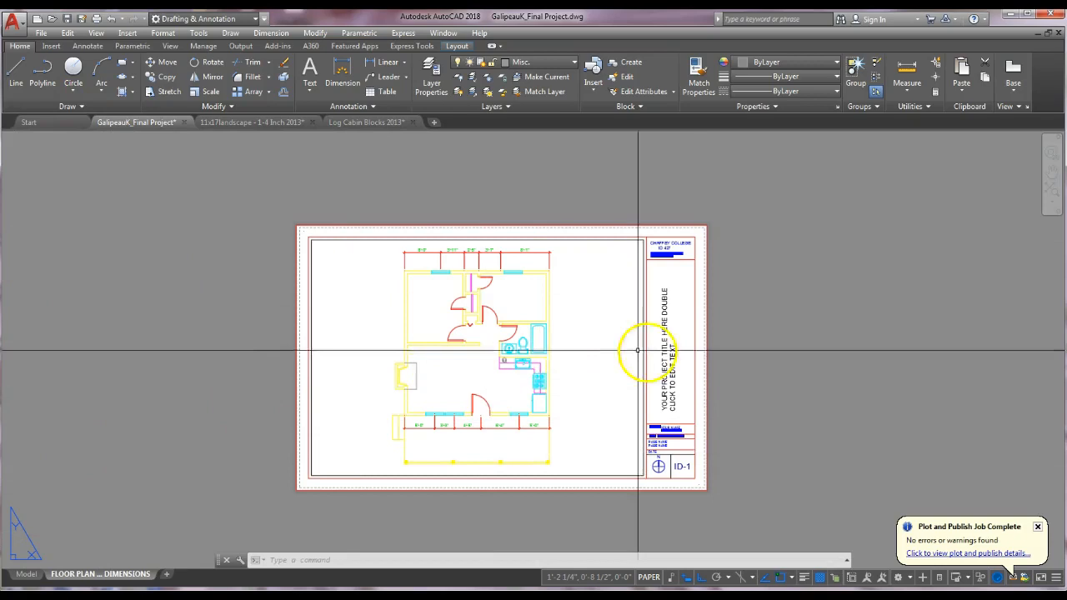
pyautogui.scroll(2, 672, 369)
pyautogui.scroll(2, 672, 370)
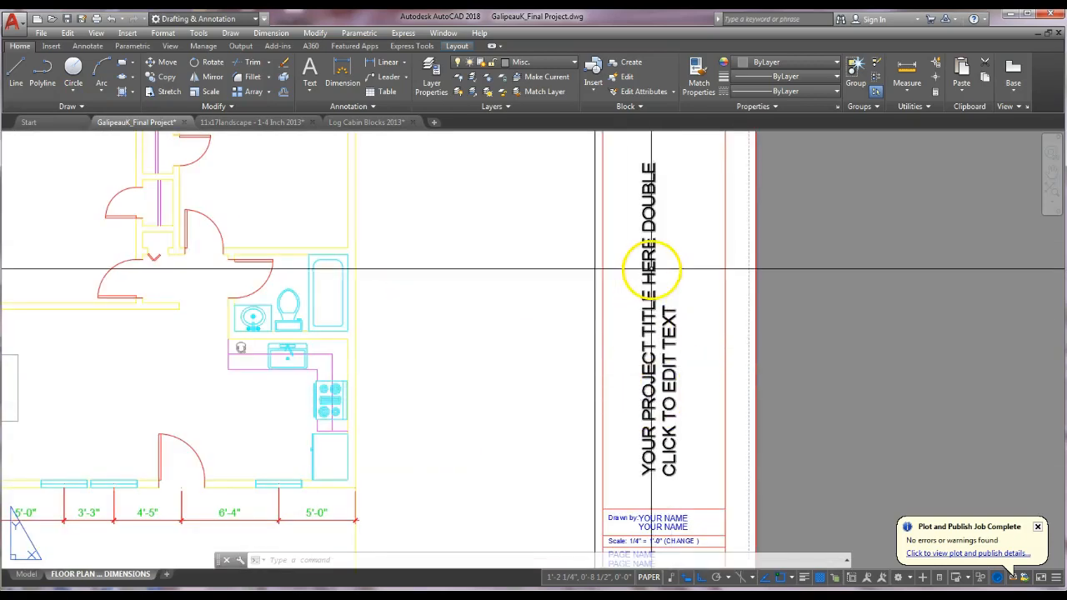
pyautogui.click(646, 436)
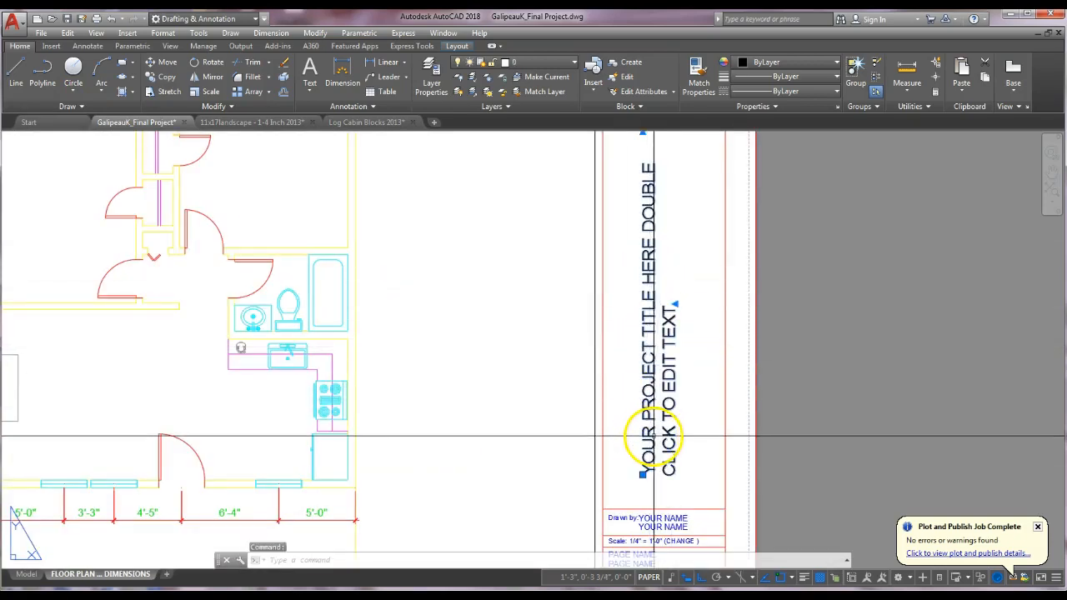
pyautogui.scroll(-2, 653, 436)
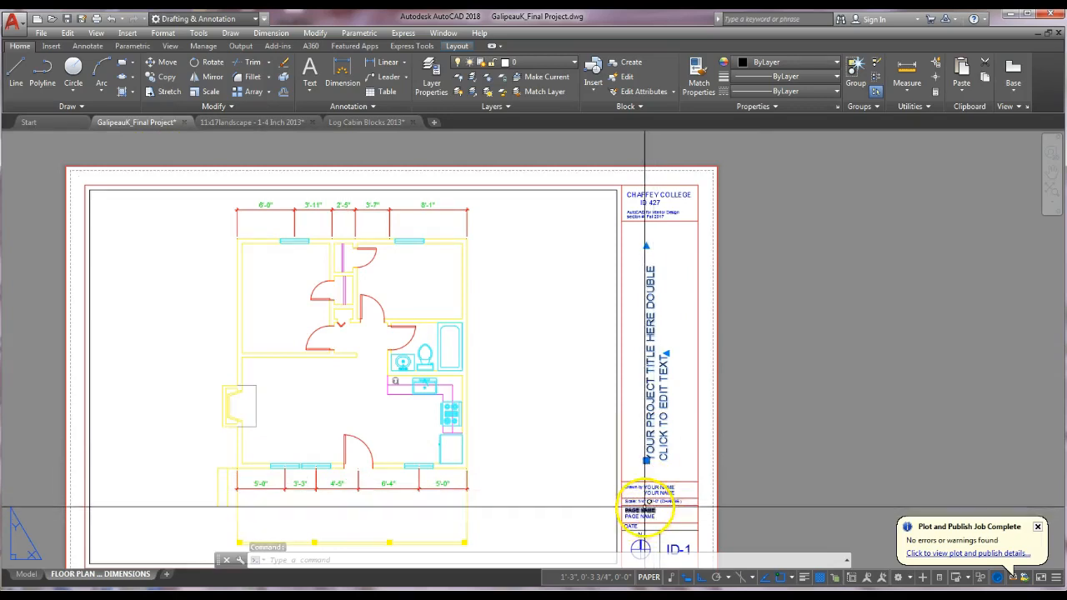
pyautogui.scroll(-2, 644, 507)
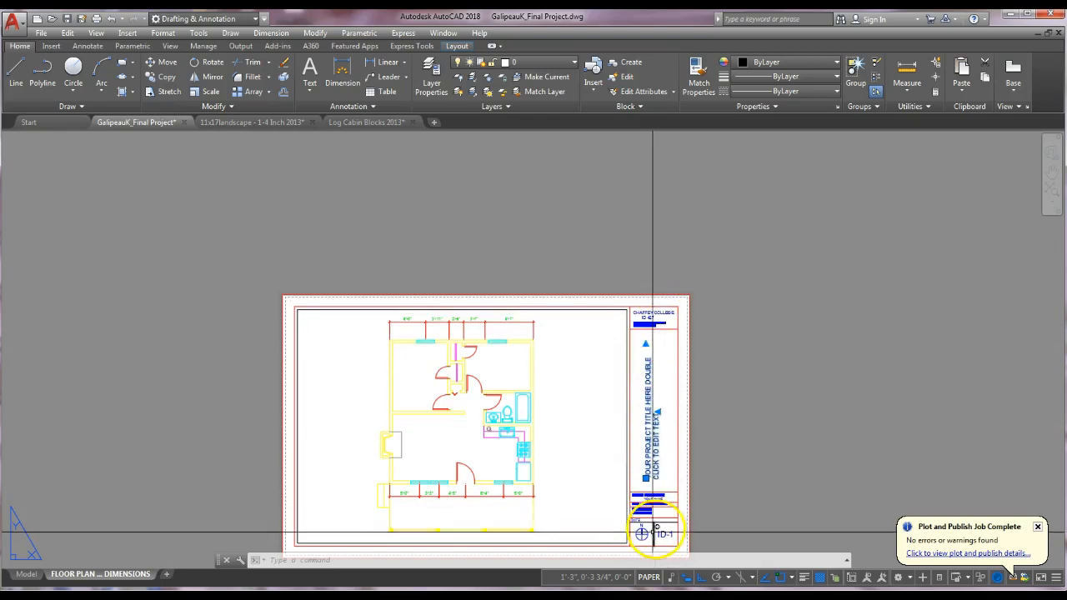
pyautogui.scroll(3, 643, 534)
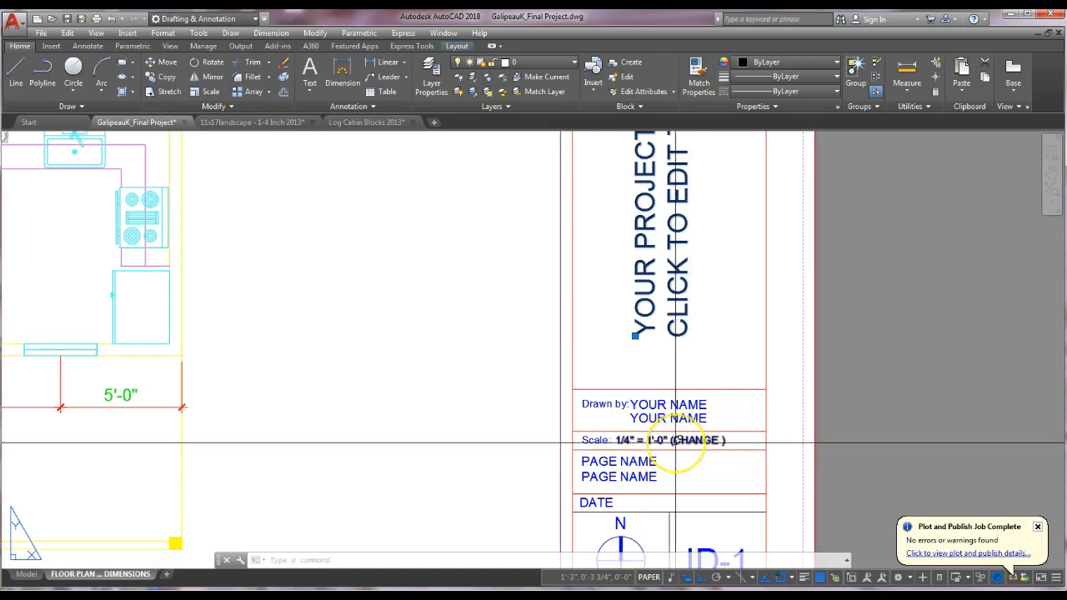
pyautogui.scroll(-4, 692, 443)
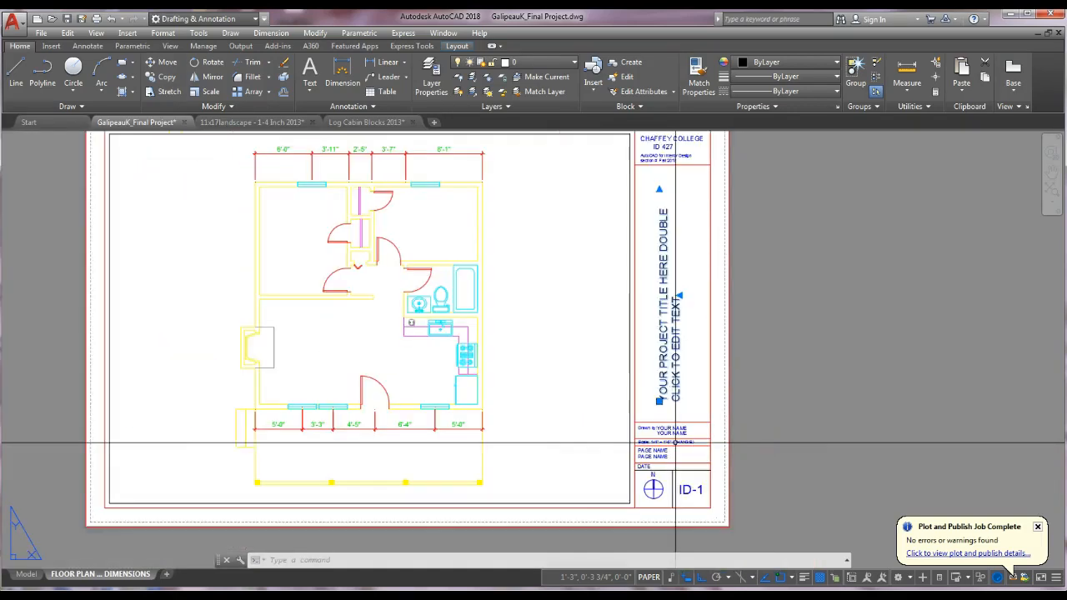
pyautogui.click(584, 408)
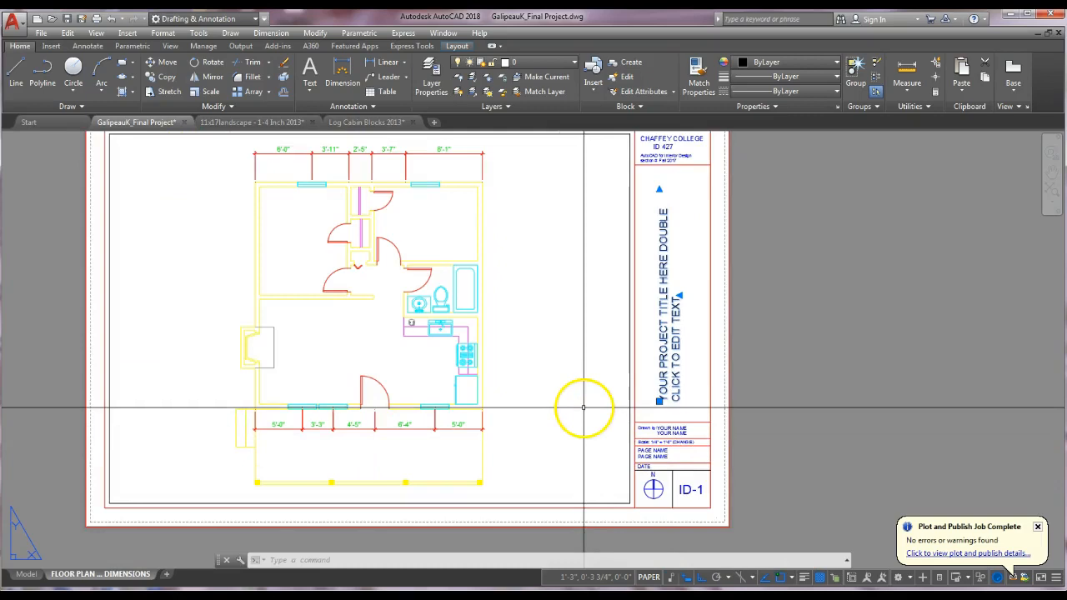
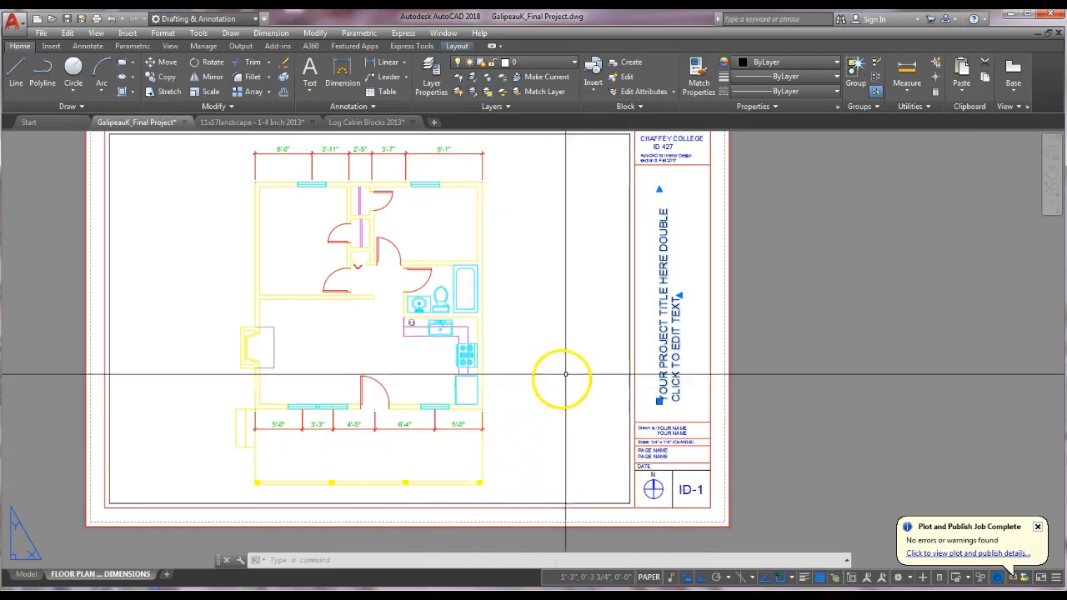
# Create a new layout and delete its default viewport
pyautogui.click(167, 575)
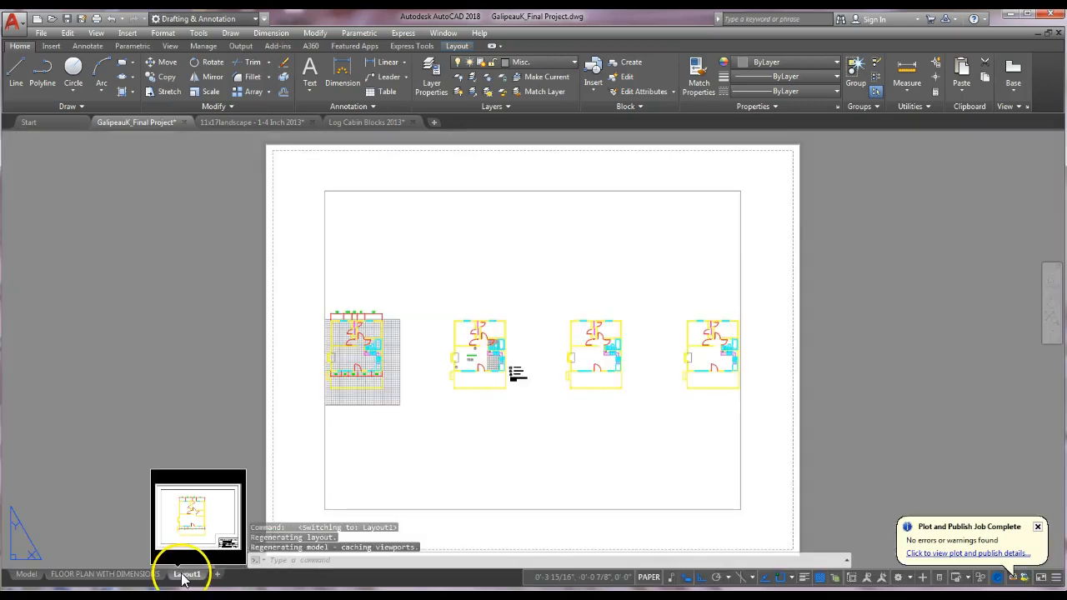
pyautogui.click(324, 290)
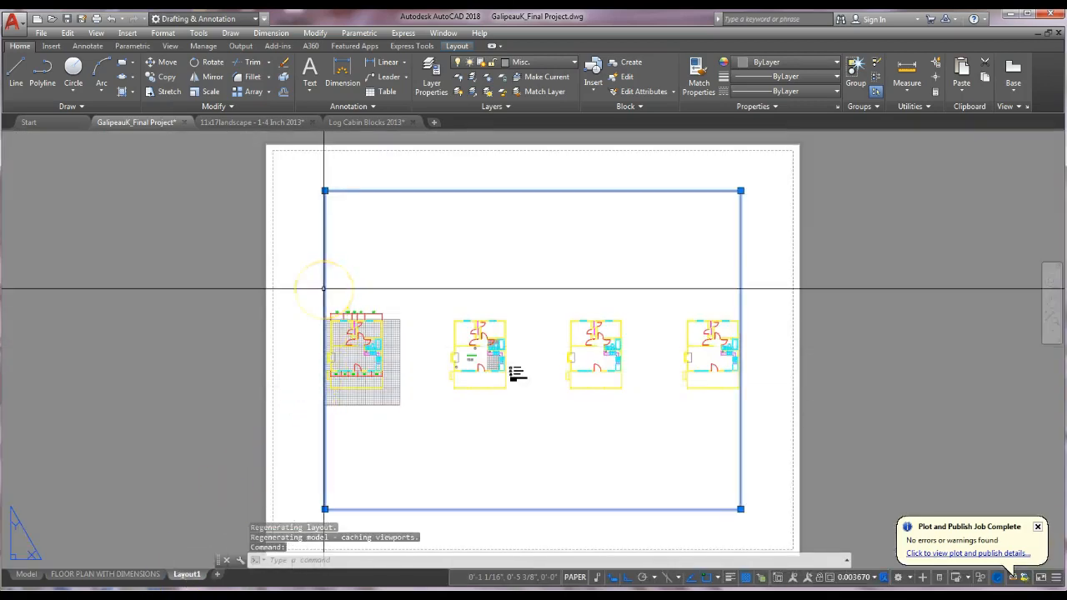
pyautogui.press('Delete')
pyautogui.scroll(-4, 324, 290)
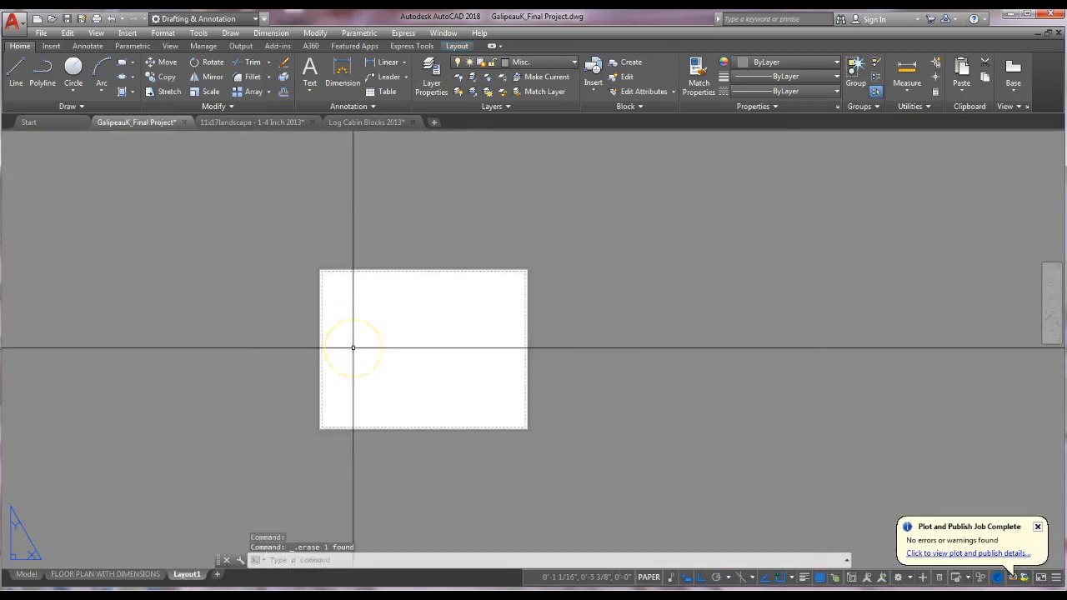
pyautogui.moveTo(333, 368); pyautogui.dragTo(370, 342, button='middle')
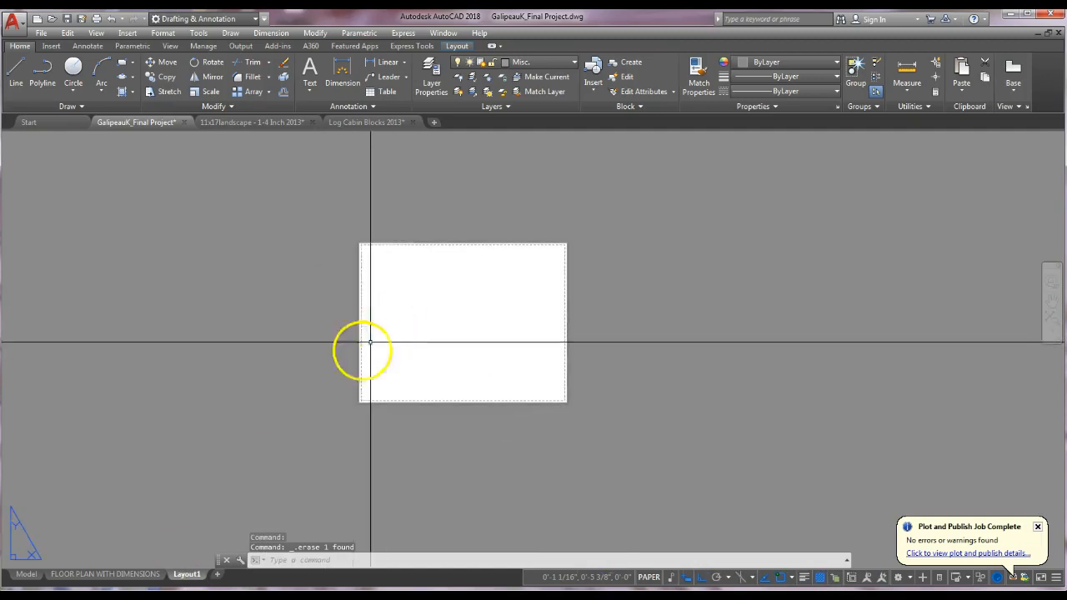
# Copy the whole sheet, including title block and viewport, from the FLOOR PLAN WITH DIMENSIONS layout
pyautogui.click(129, 575)
pyautogui.scroll(-2, 179, 464)
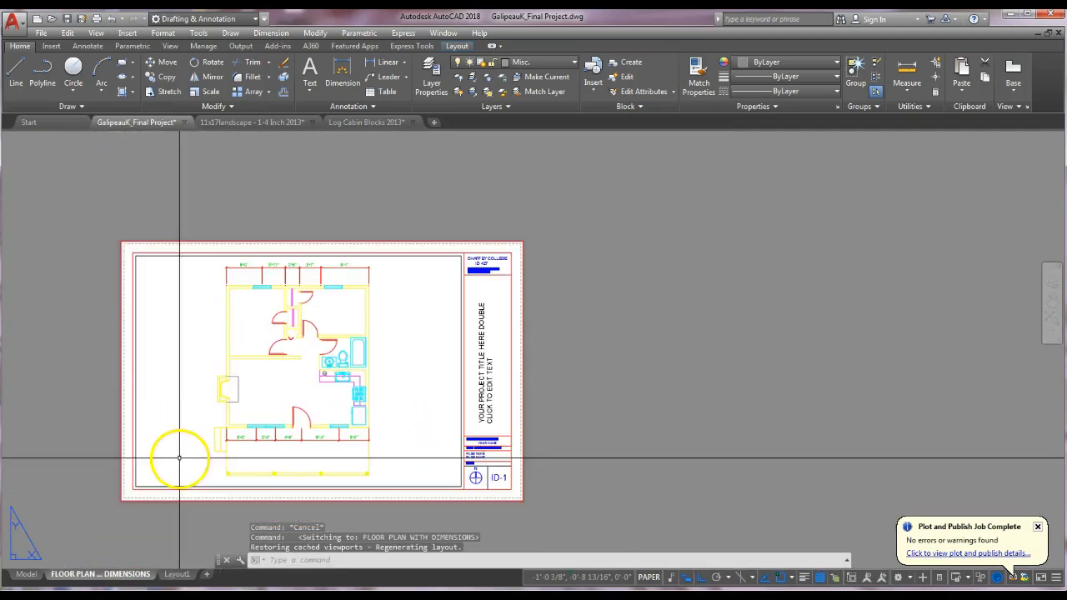
pyautogui.click(83, 218)
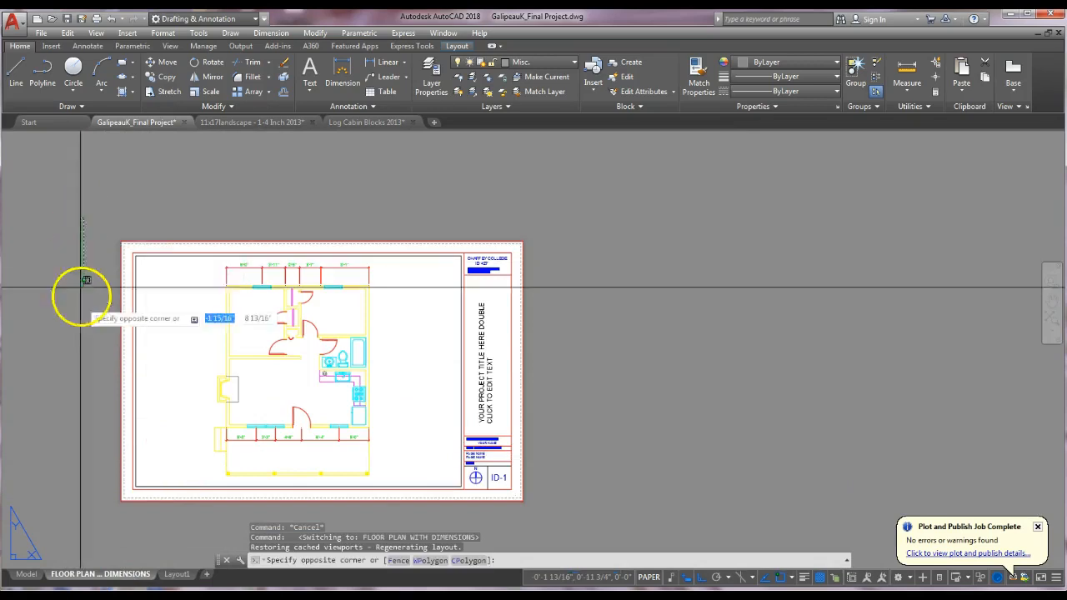
pyautogui.click(564, 517)
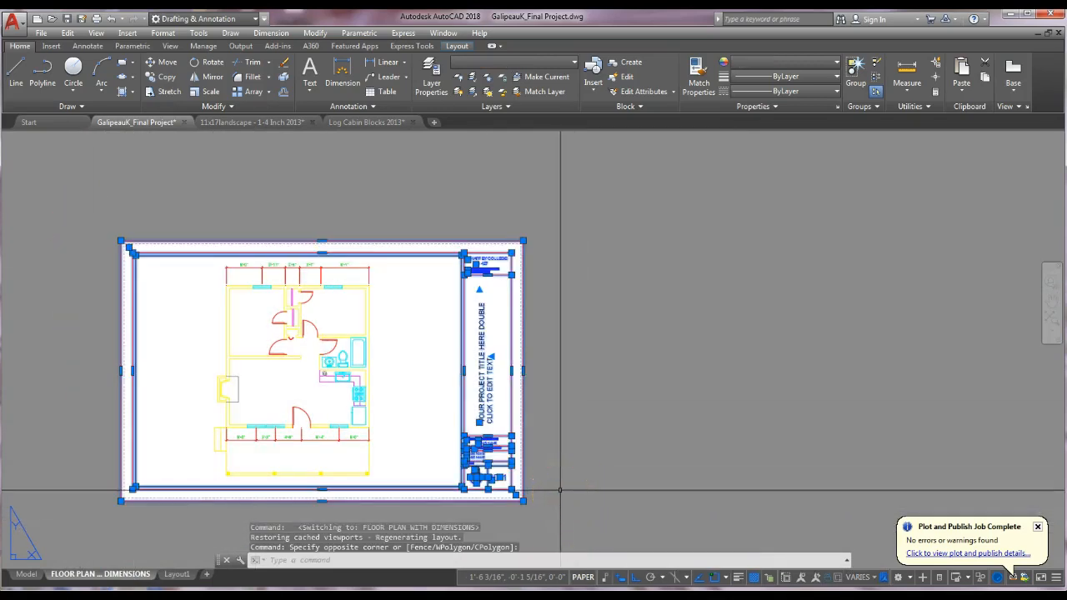
pyautogui.press('Escape')
# Paste the copied sheet into Layout1 near the page's lower-left corner
pyautogui.click(184, 574)
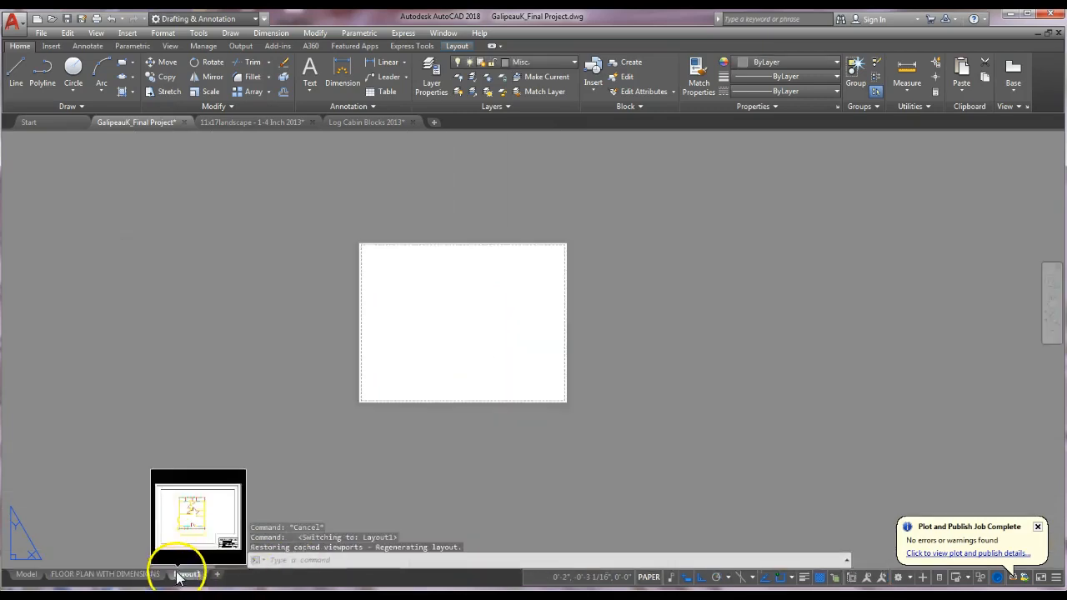
pyautogui.hotkey('ctrl', 'v')
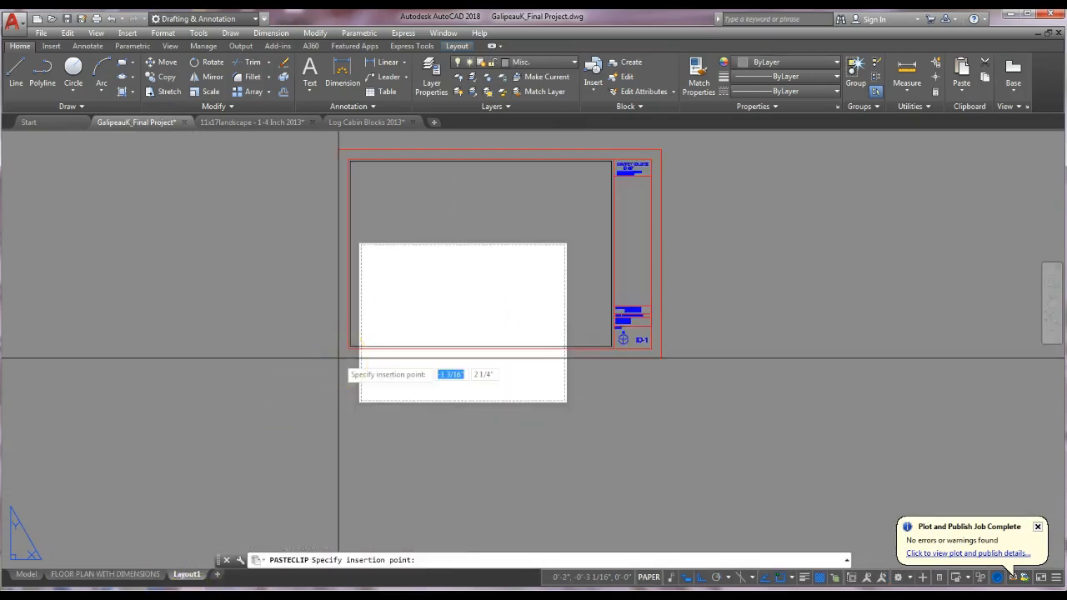
pyautogui.scroll(6, 343, 400)
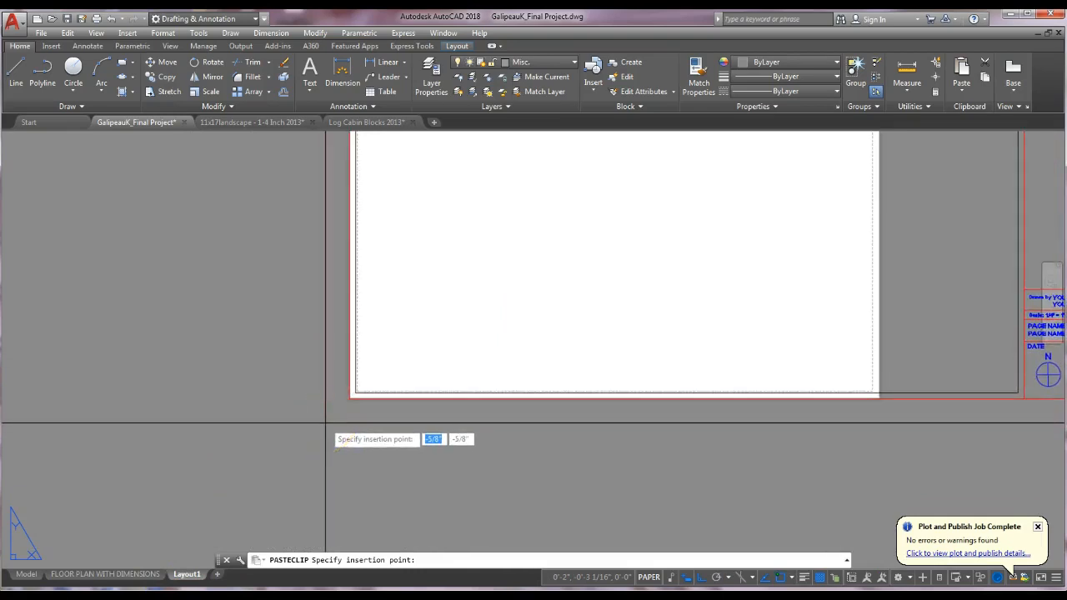
pyautogui.click(325, 423)
pyautogui.scroll(-6, 325, 423)
pyautogui.moveTo(443, 464); pyautogui.dragTo(591, 448, button='middle')
pyautogui.hotkey('ctrl', 'v')
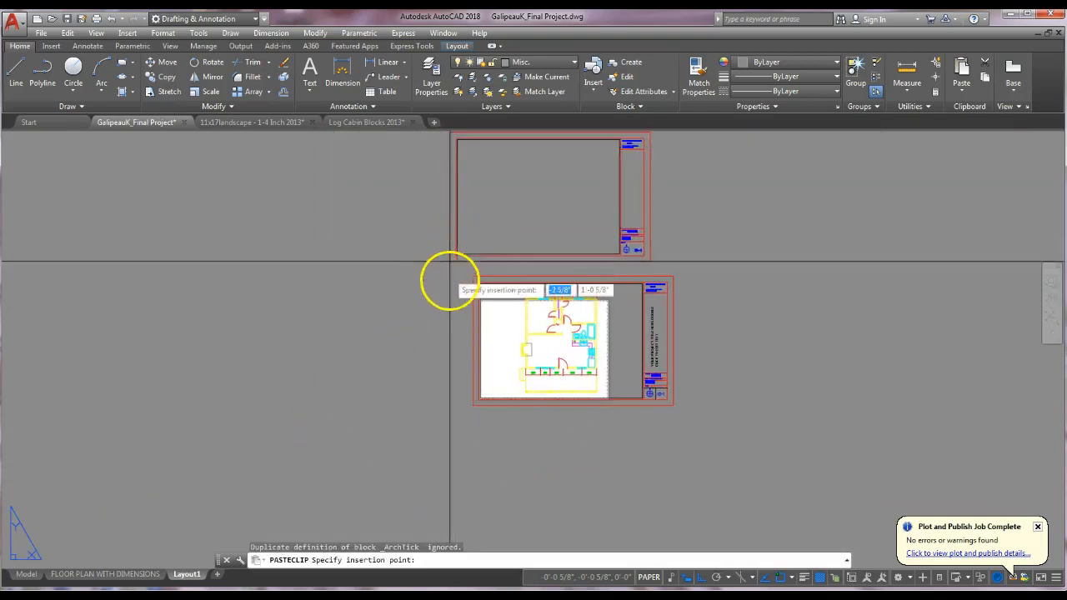
pyautogui.press('Escape')
pyautogui.press('Escape')
pyautogui.press('Escape')
pyautogui.click(451, 255)
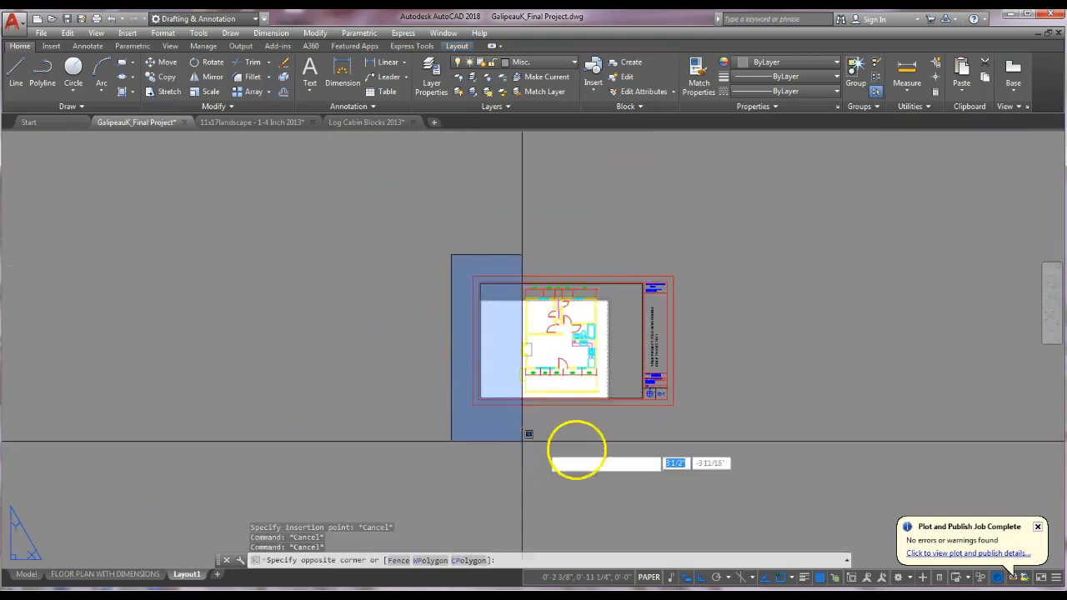
pyautogui.click(692, 428)
pyautogui.rightClick(603, 448)
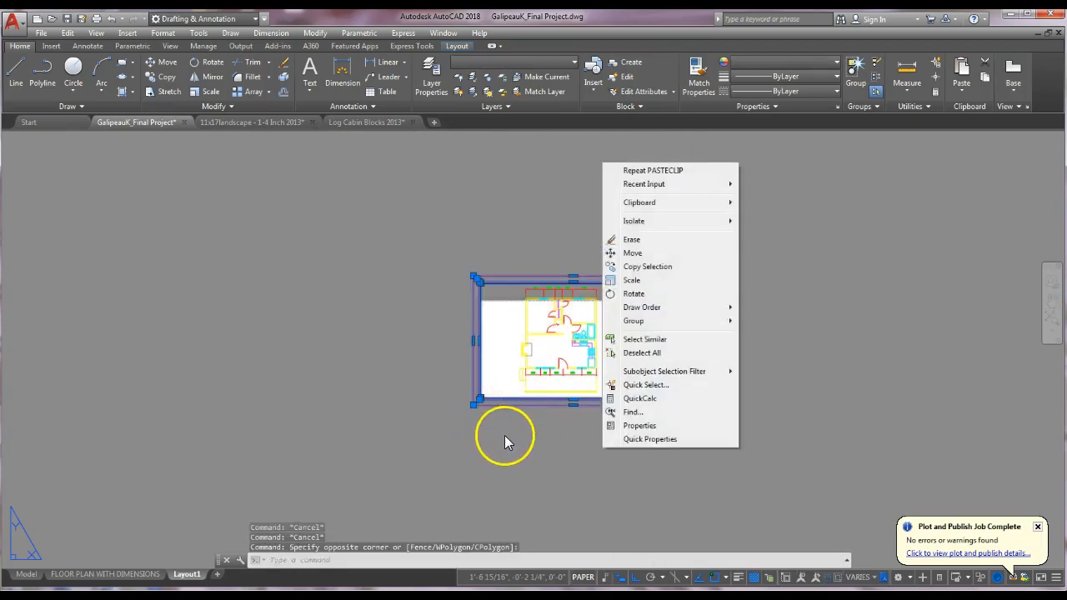
pyautogui.press('Escape')
pyautogui.press('Escape')
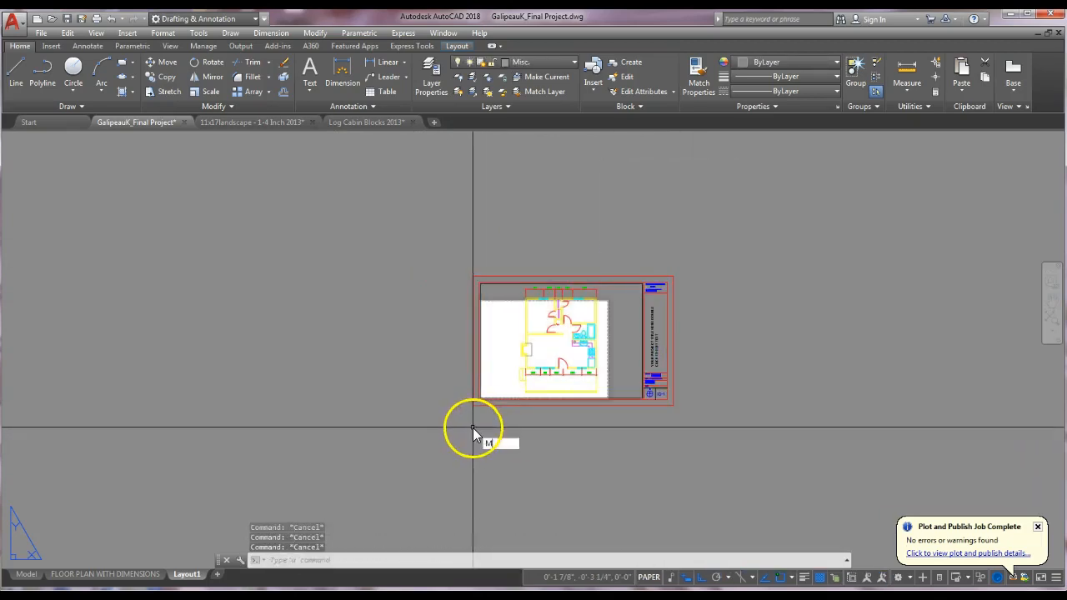
# Move the pasted title block and viewport so the sheet's lower-left corner lands on the page's lower-left corner
pyautogui.write('M')
pyautogui.press('Return')
pyautogui.click(475, 393)
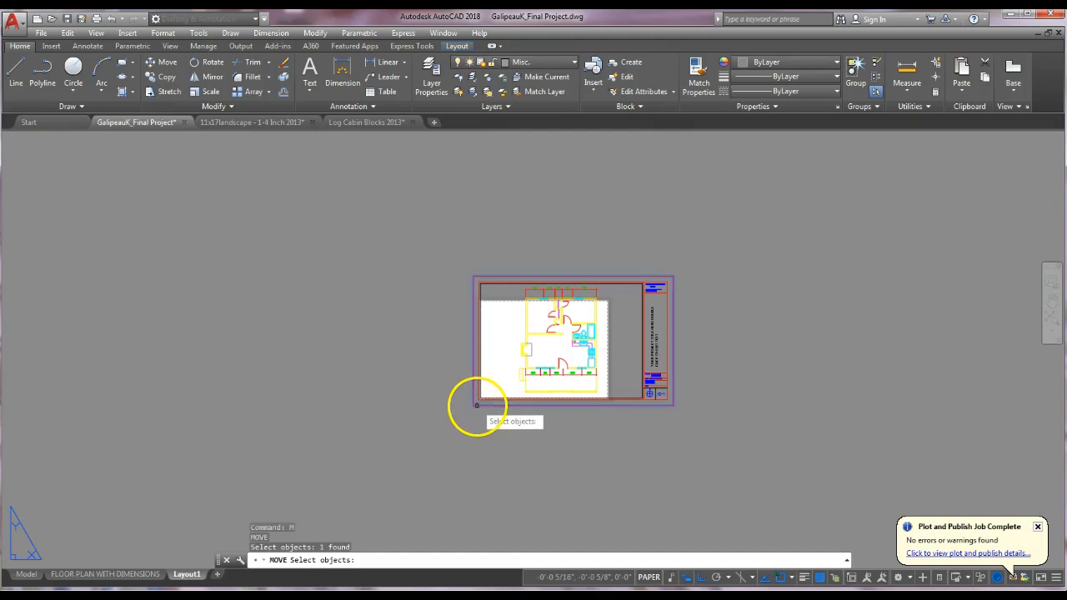
pyautogui.click(435, 243)
pyautogui.click(696, 426)
pyautogui.press('Return')
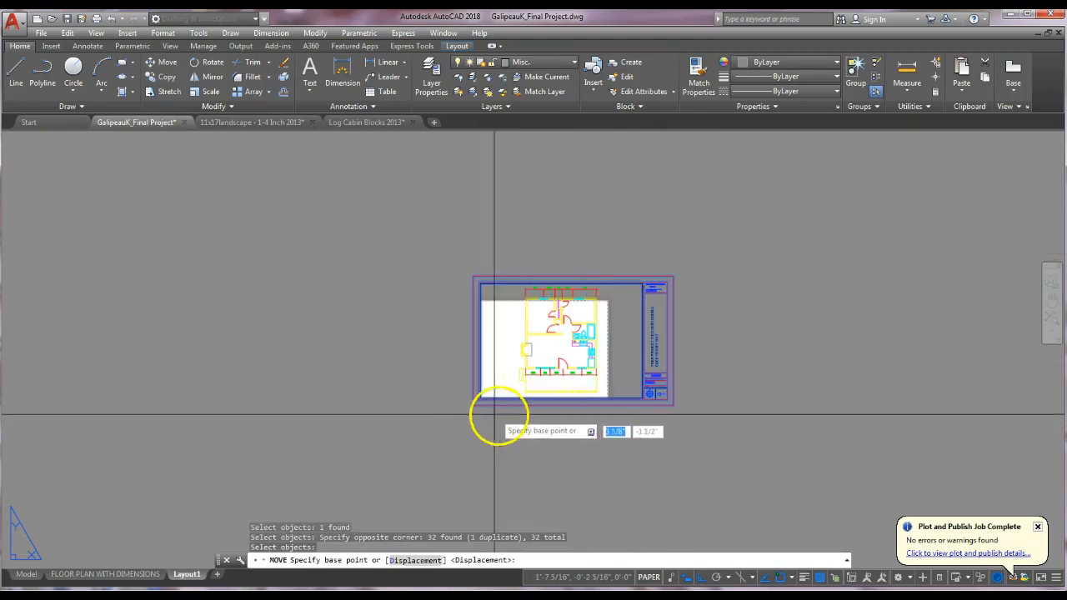
pyautogui.click(472, 403)
pyautogui.scroll(5, 479, 391)
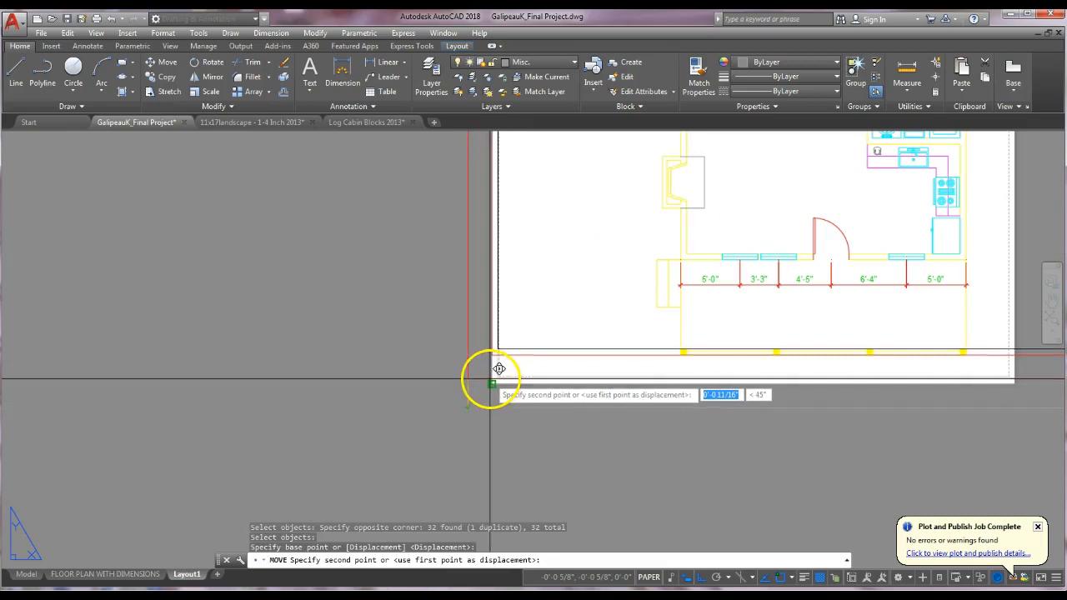
pyautogui.click(498, 367)
pyautogui.scroll(-4, 476, 400)
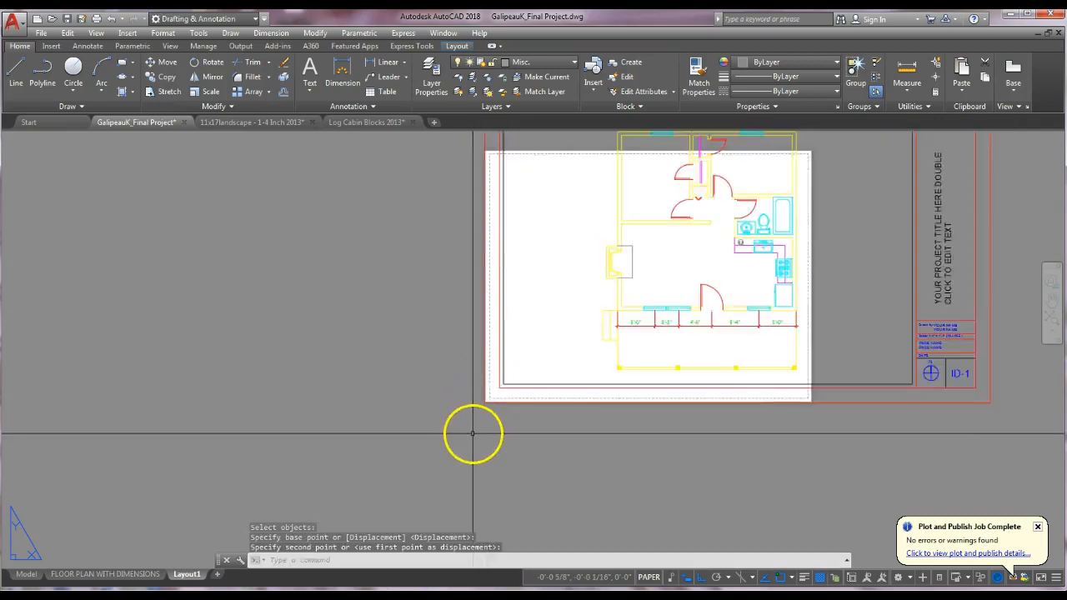
pyautogui.scroll(-2, 473, 433)
pyautogui.press('Escape')
pyautogui.press('Escape')
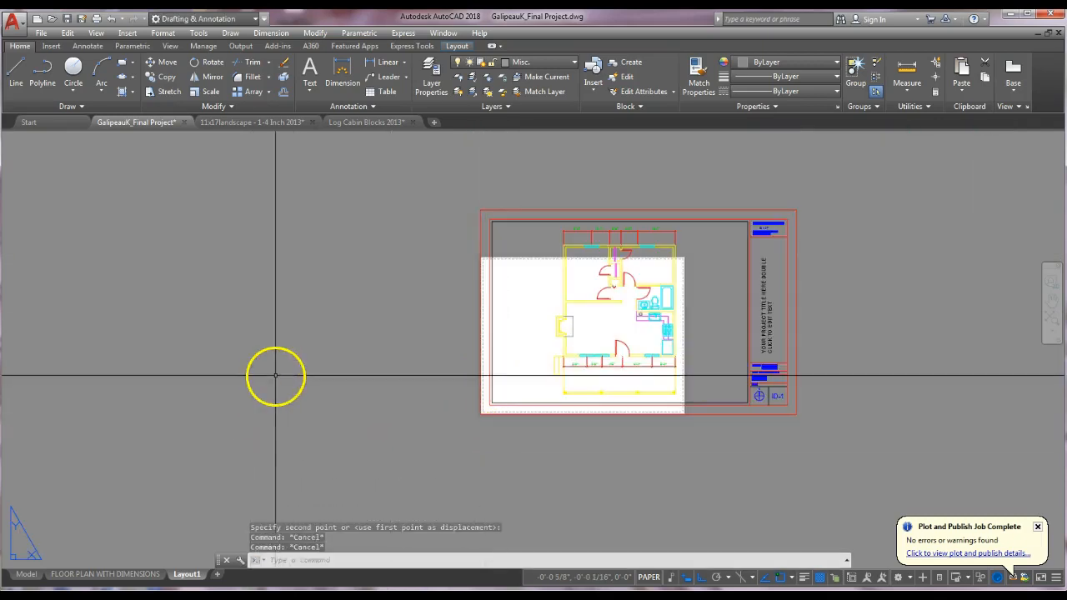
# Change the sheet number in the copied title block to ID-2
pyautogui.click(778, 399)
pyautogui.doubleClick(780, 398)
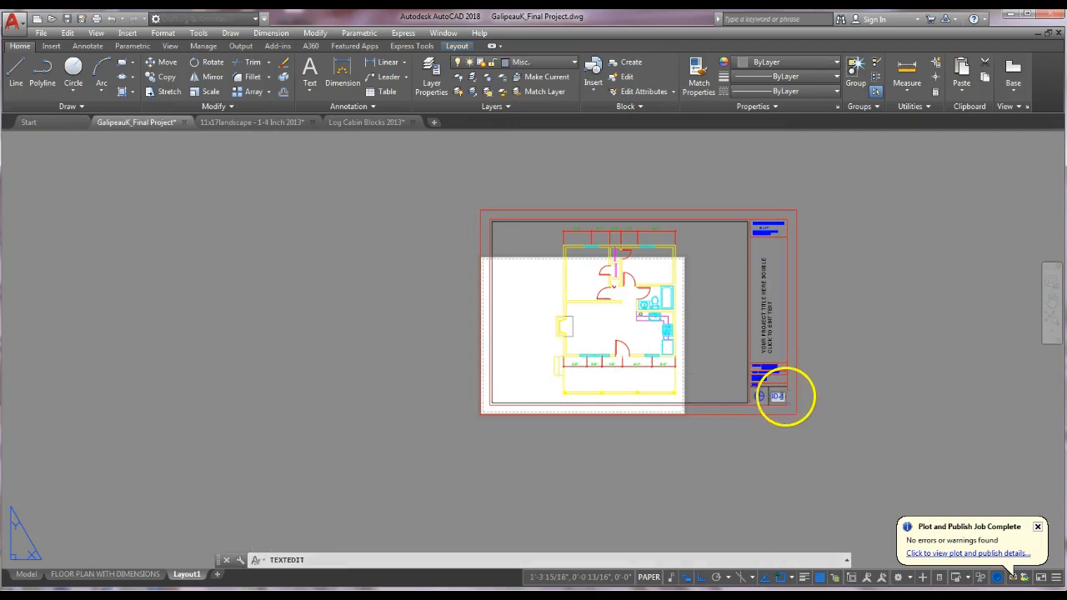
pyautogui.click(718, 447)
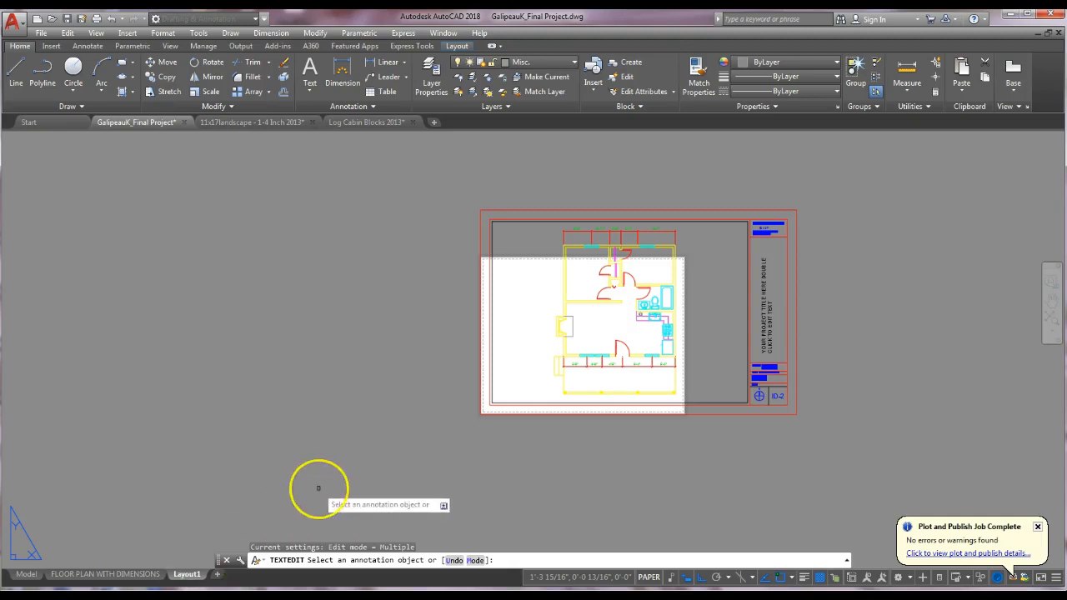
pyautogui.press('Return')
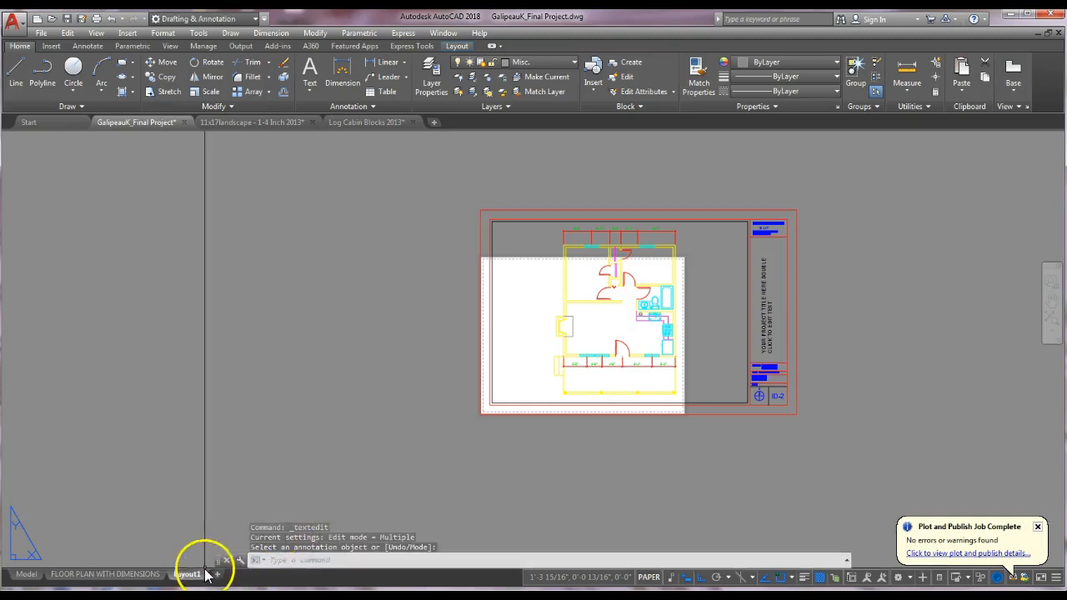
# Rename Layout1 as FINISH PLAN
pyautogui.rightClick(193, 576)
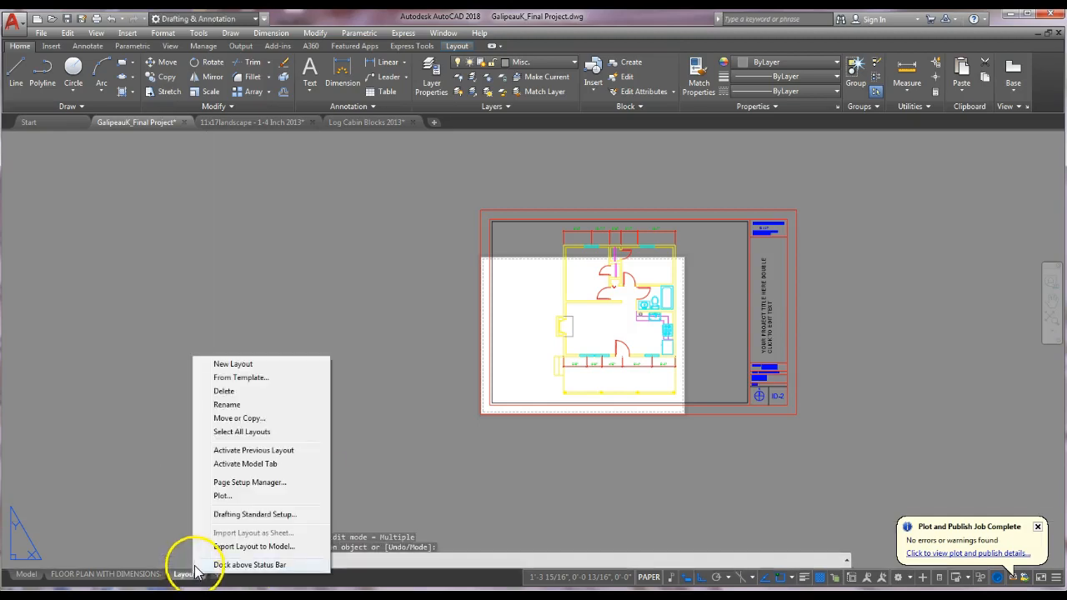
pyautogui.click(226, 405)
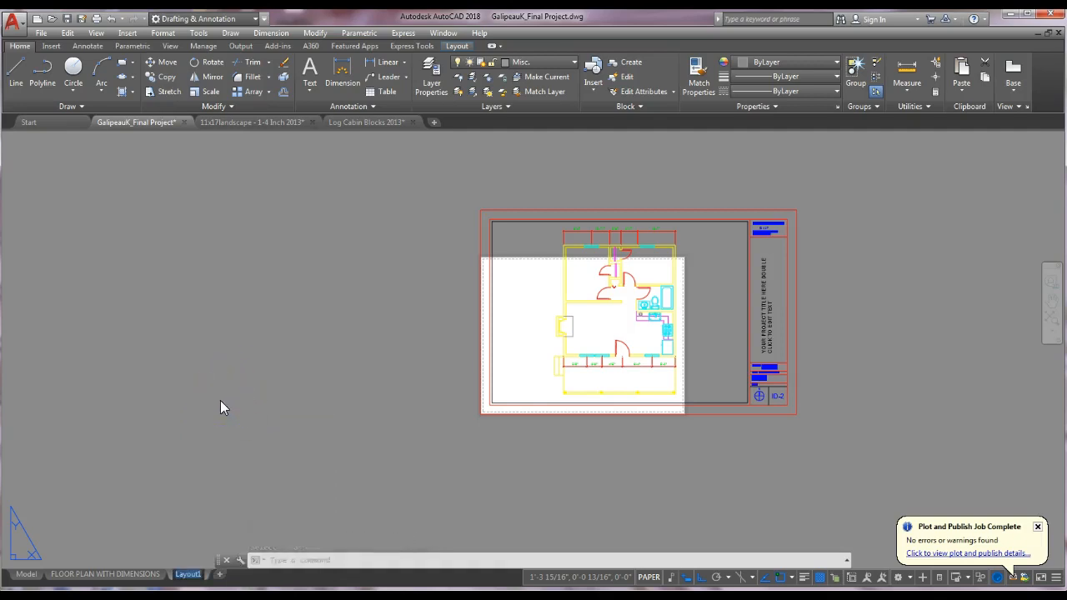
pyautogui.write('FINISH PLAN')
pyautogui.click(221, 400)
pyautogui.press('Escape')
pyautogui.press('Escape')
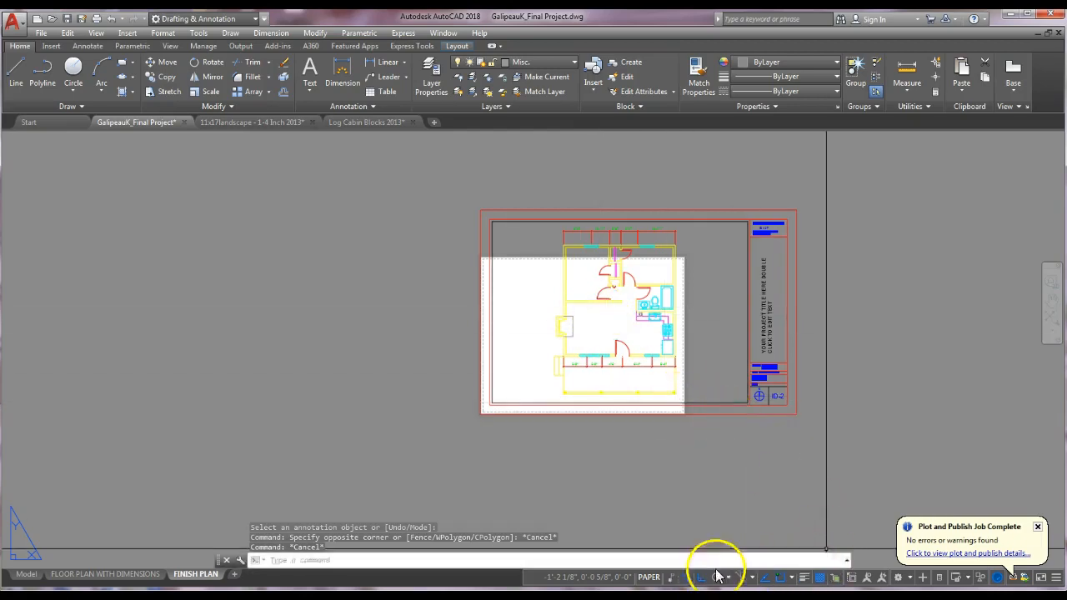
# Activate the viewport, pan it to the finish plan with its symbol legend, and lock the viewport
pyautogui.click(722, 374)
pyautogui.press('Escape')
pyautogui.press('Escape')
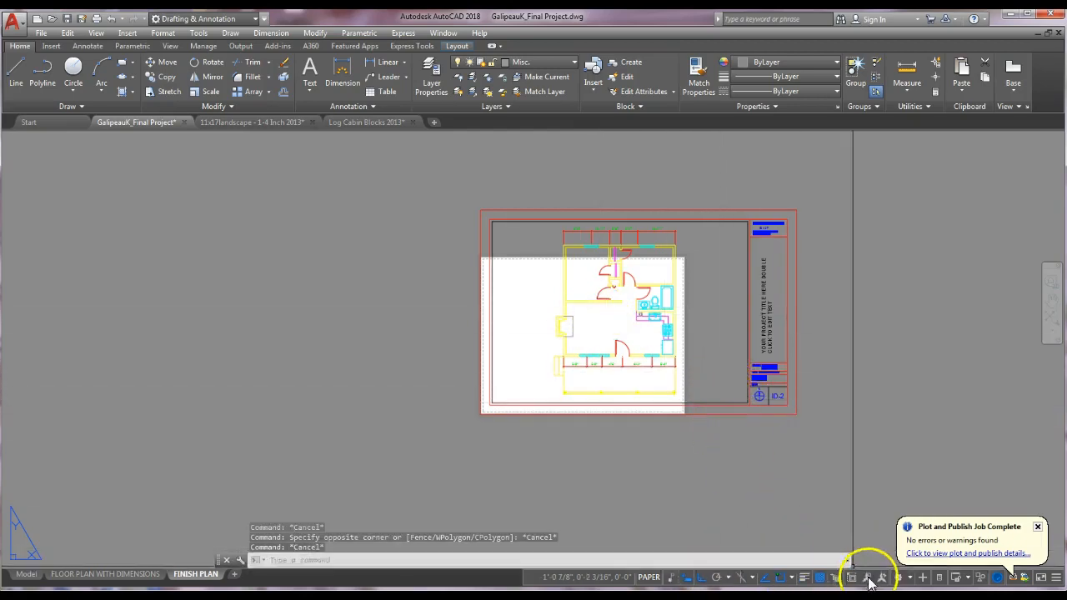
pyautogui.click(738, 400)
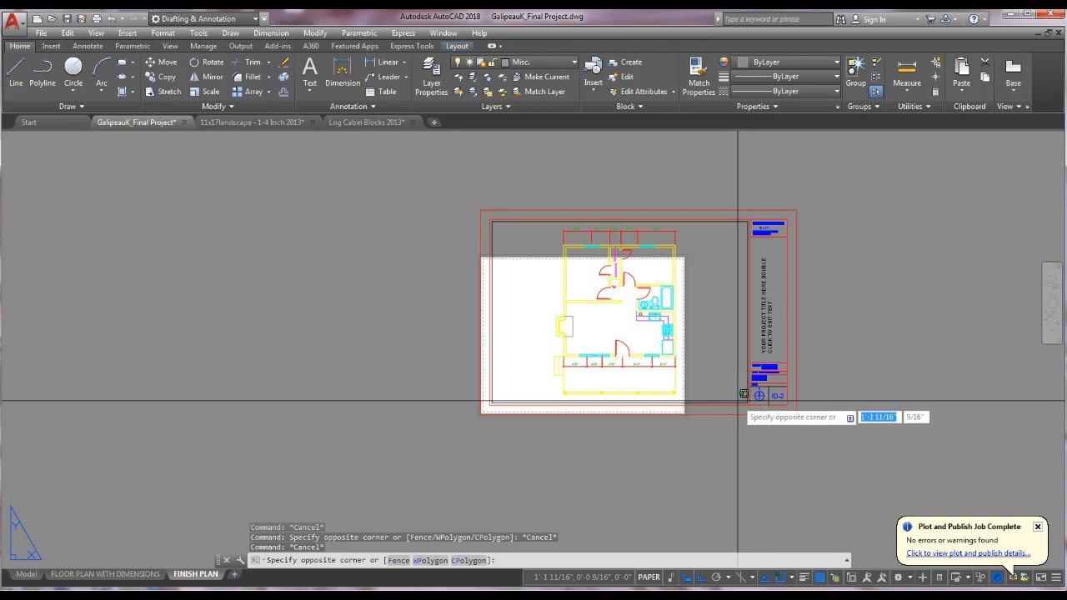
pyautogui.doubleClick(726, 371)
pyautogui.press('Escape')
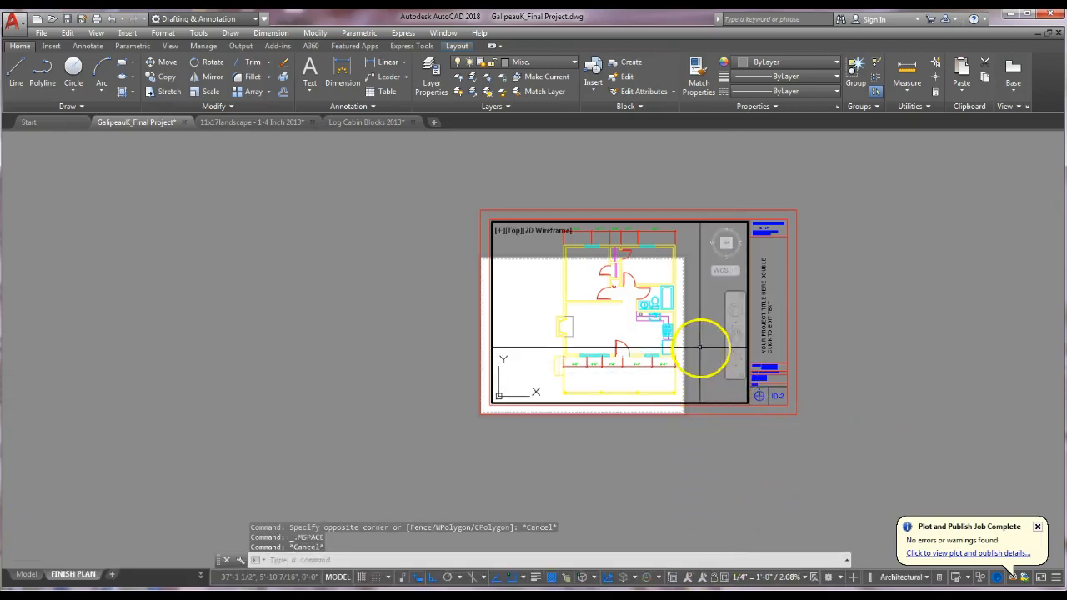
pyautogui.moveTo(710, 351); pyautogui.dragTo(437, 349, button='middle')
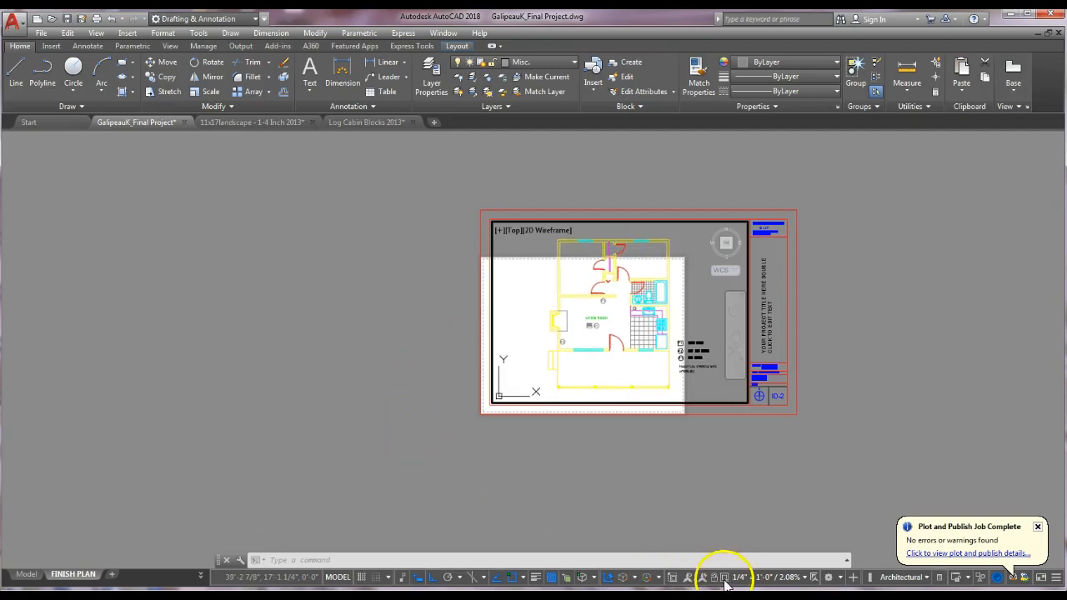
pyautogui.press('Escape')
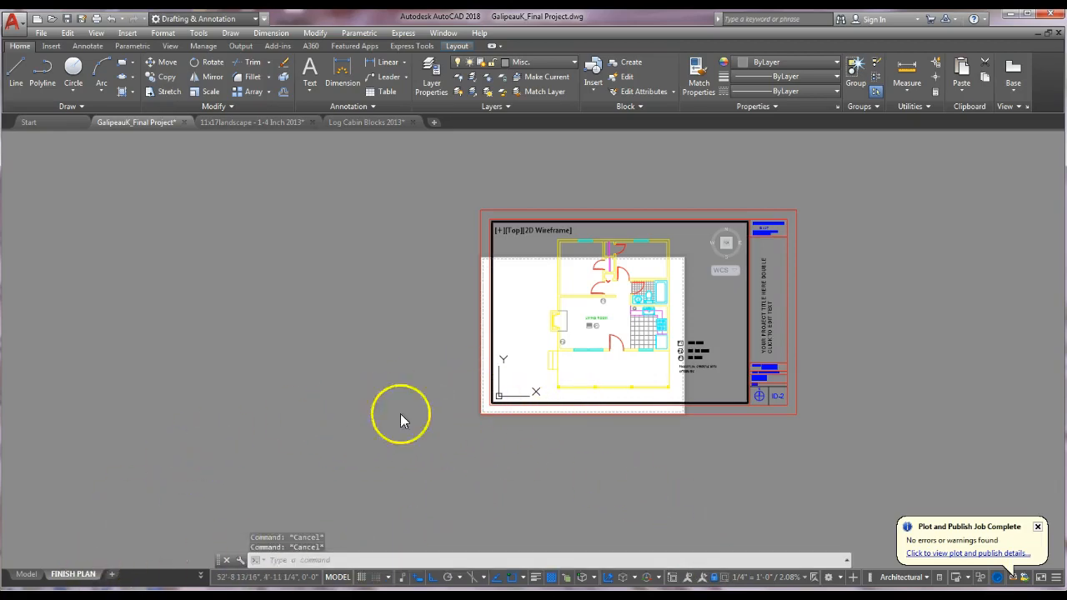
# Create another new layout, and check the FLOOR PLAN WITH DIMENSIONS layout before returning to FINISH PLAN
pyautogui.click(110, 575)
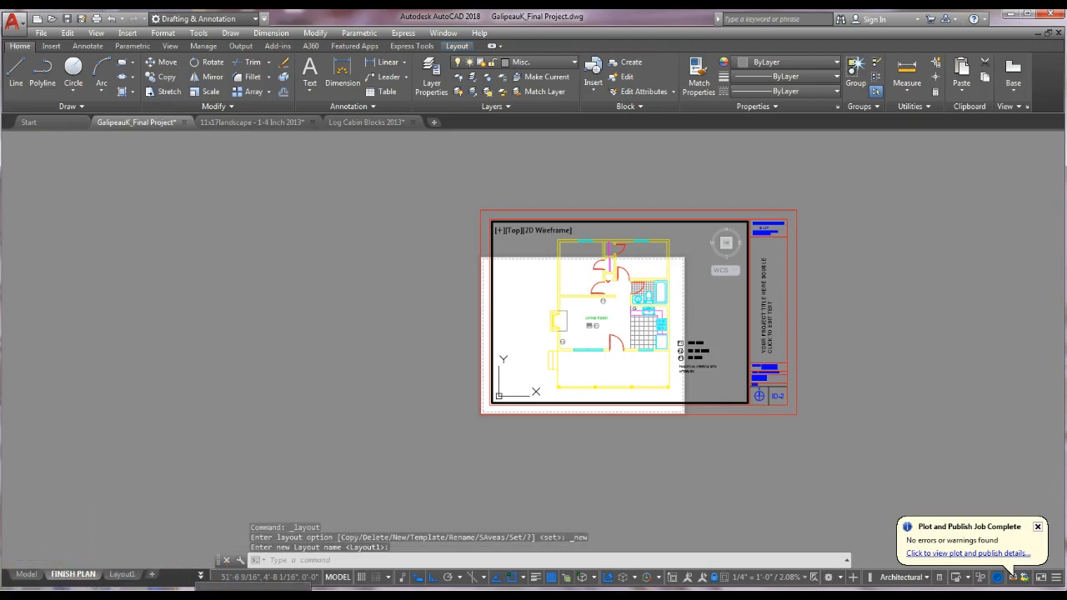
pyautogui.click(253, 587)
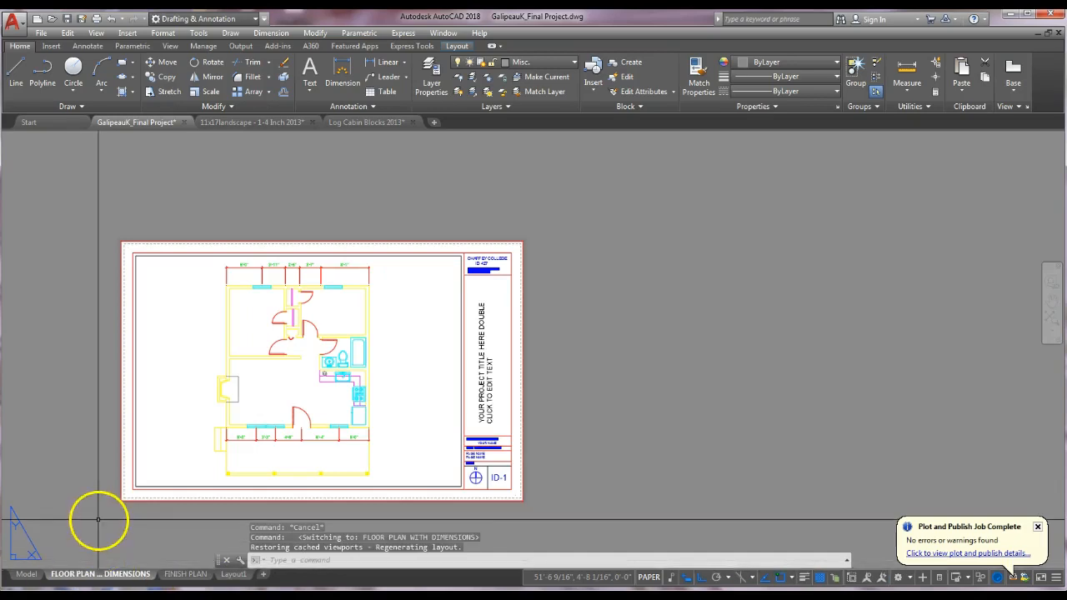
pyautogui.click(187, 575)
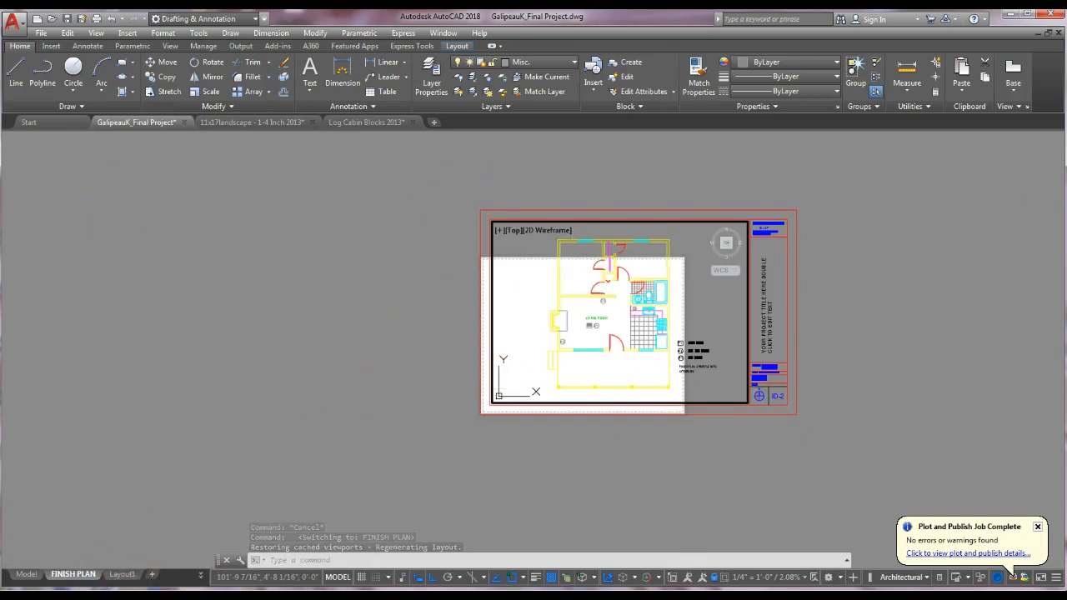
# Apply the FLOOR PLAN WITH DIMENSIONS page setup to the FINISH PLAN layout
pyautogui.click(20, 28)
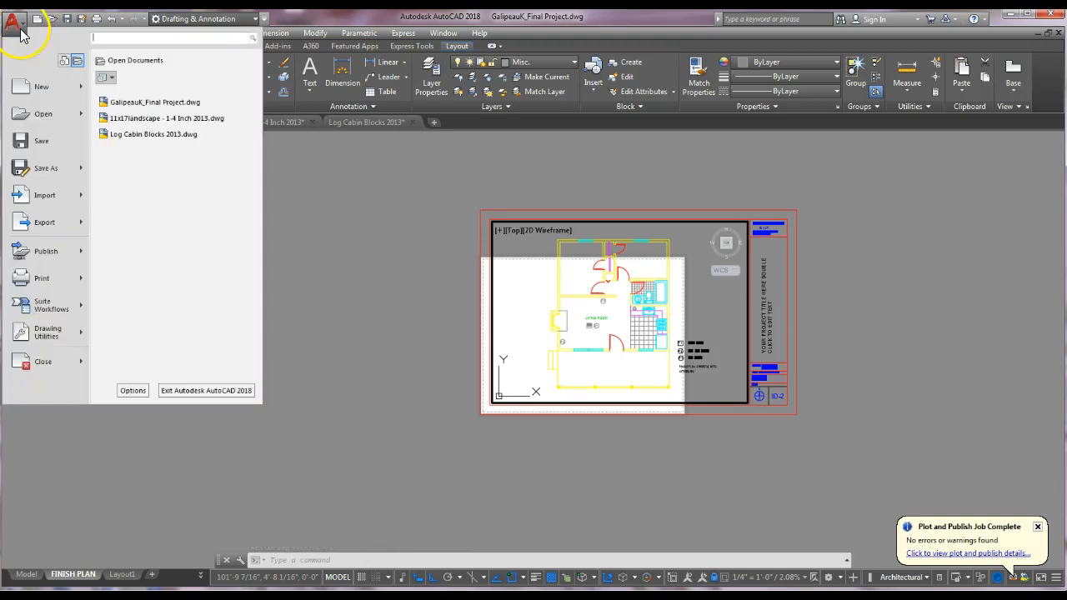
pyautogui.moveTo(82, 284)
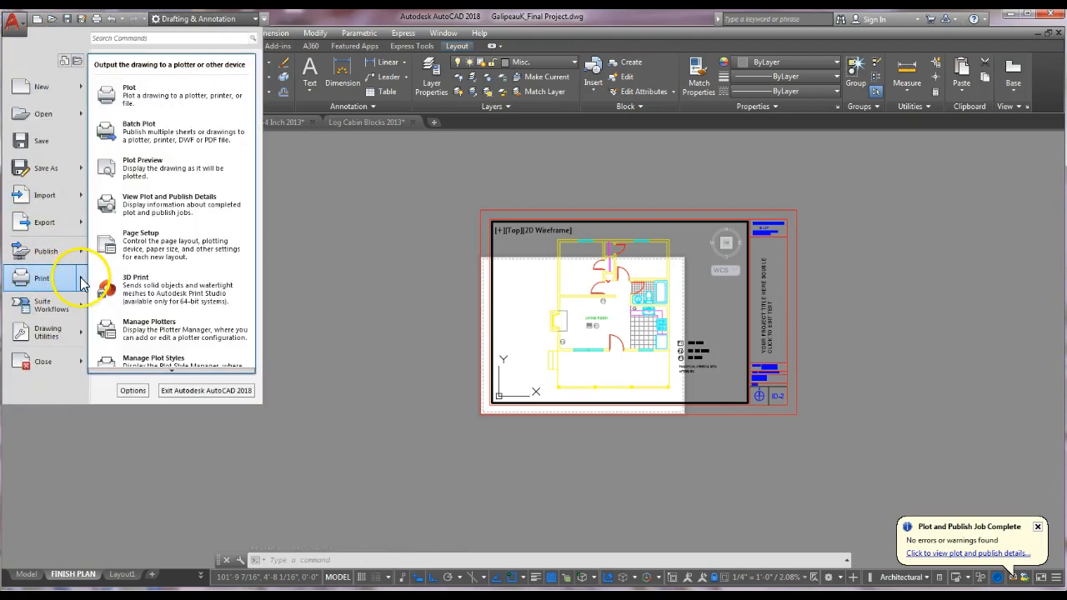
pyautogui.click(142, 250)
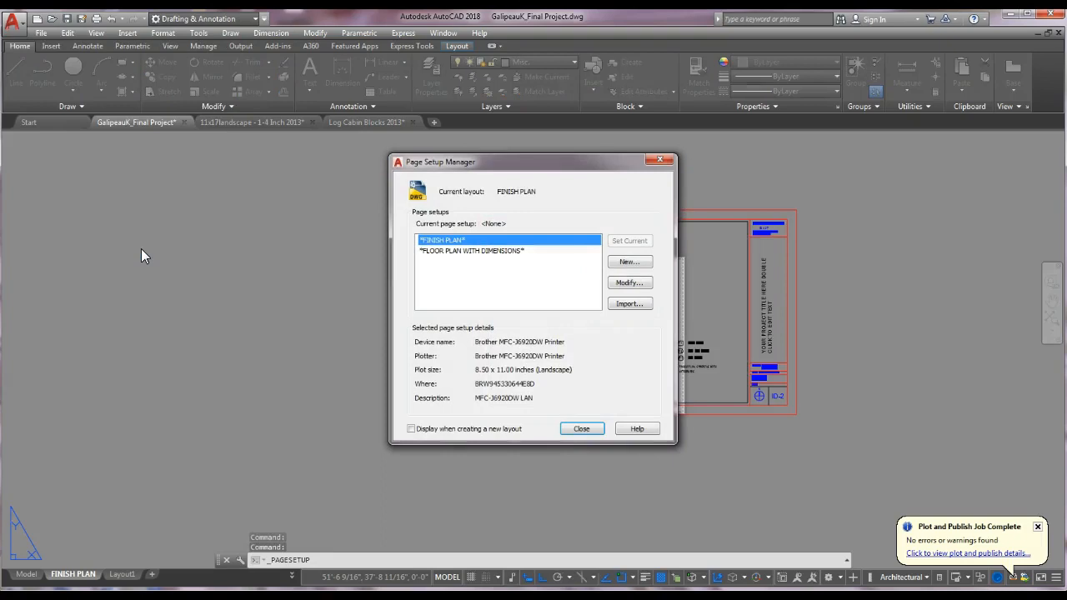
pyautogui.click(471, 251)
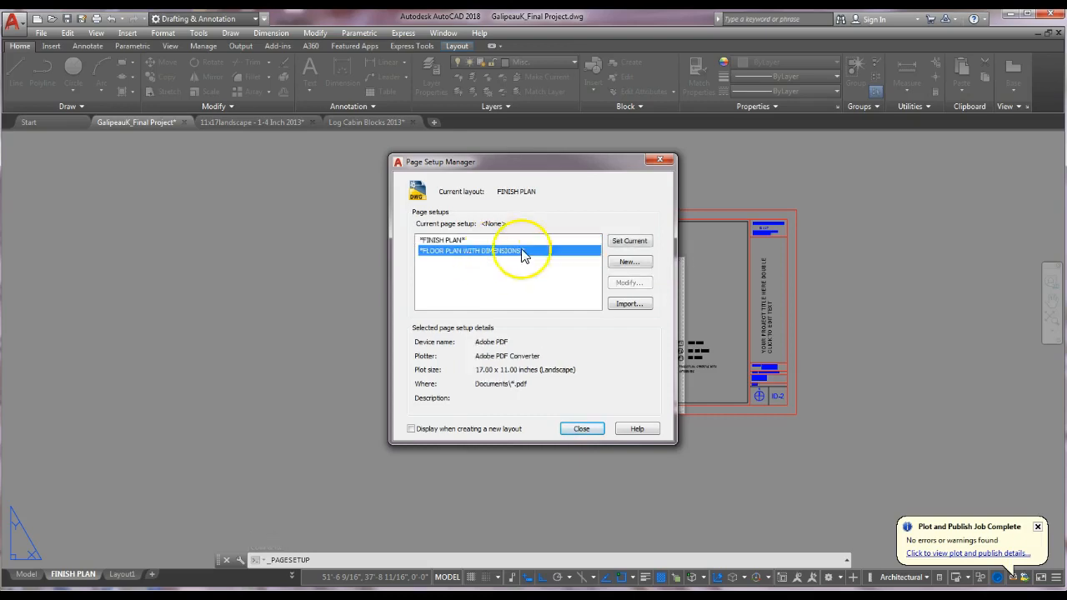
pyautogui.click(642, 243)
pyautogui.click(595, 432)
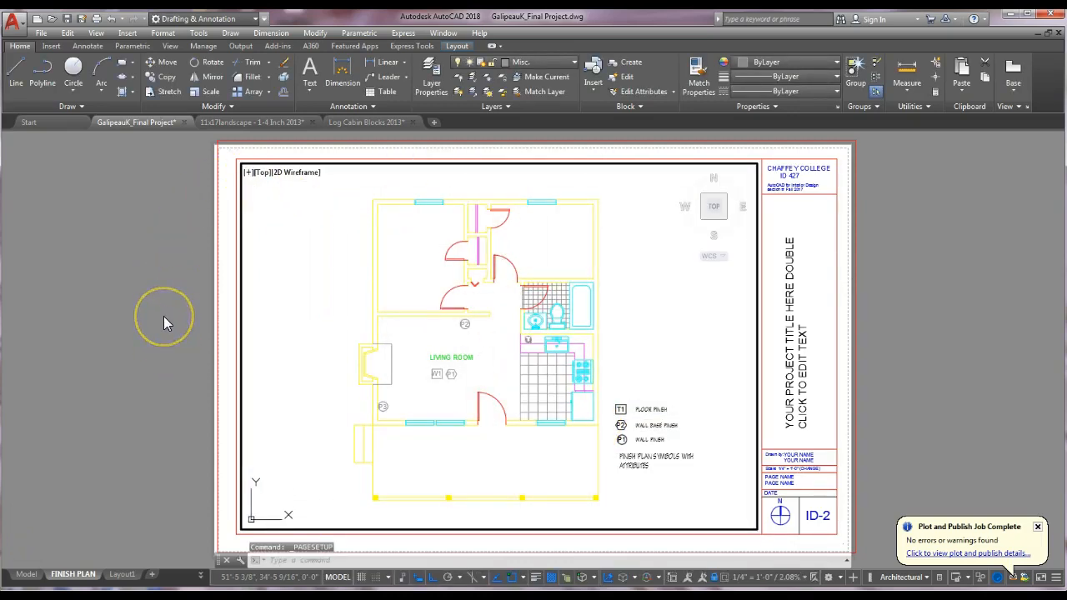
pyautogui.scroll(-2, 163, 316)
pyautogui.moveTo(163, 319); pyautogui.dragTo(284, 293, button='middle')
pyautogui.press('Escape')
pyautogui.press('Escape')
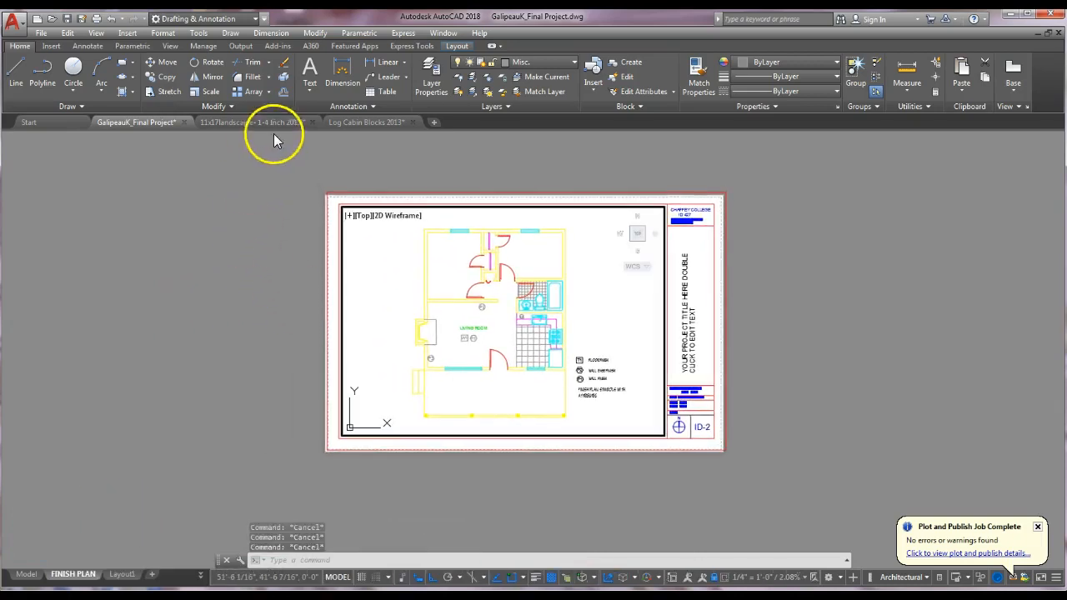
pyautogui.write('m')
pyautogui.press('Return')
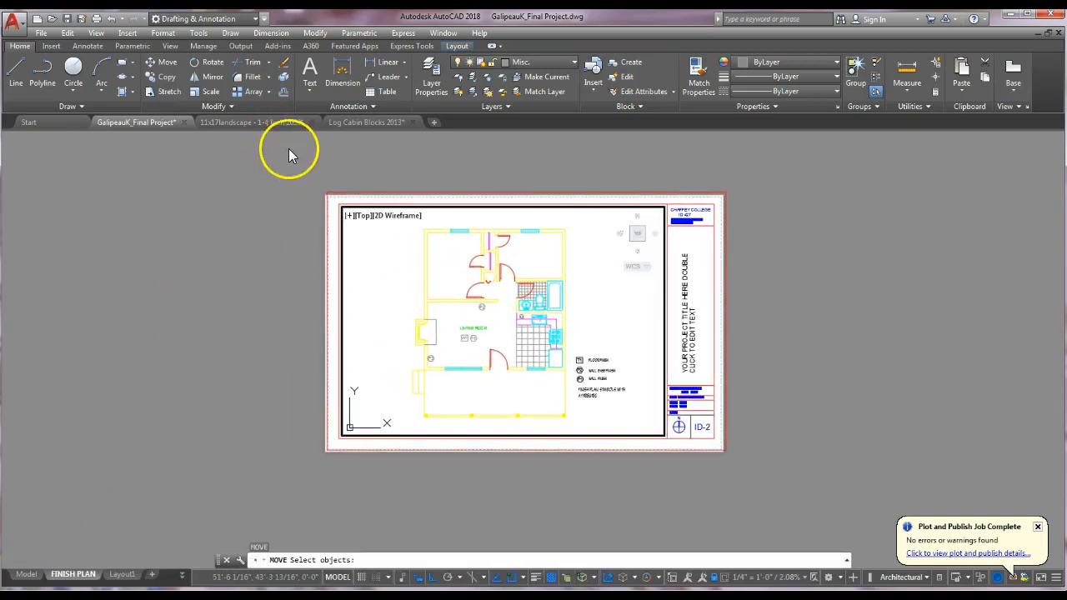
pyautogui.press('Escape')
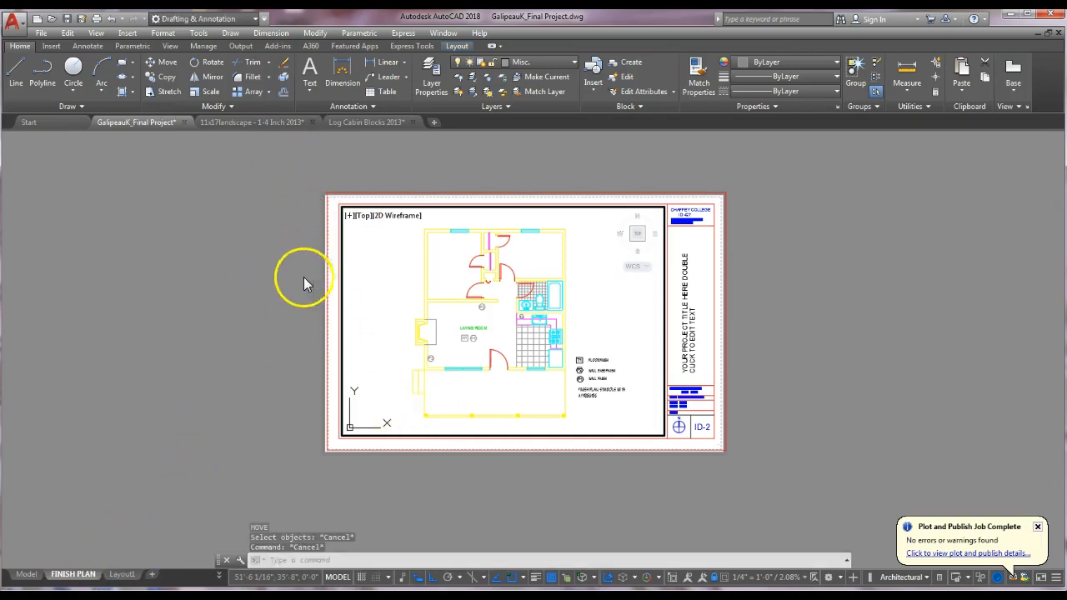
pyautogui.press('Return')
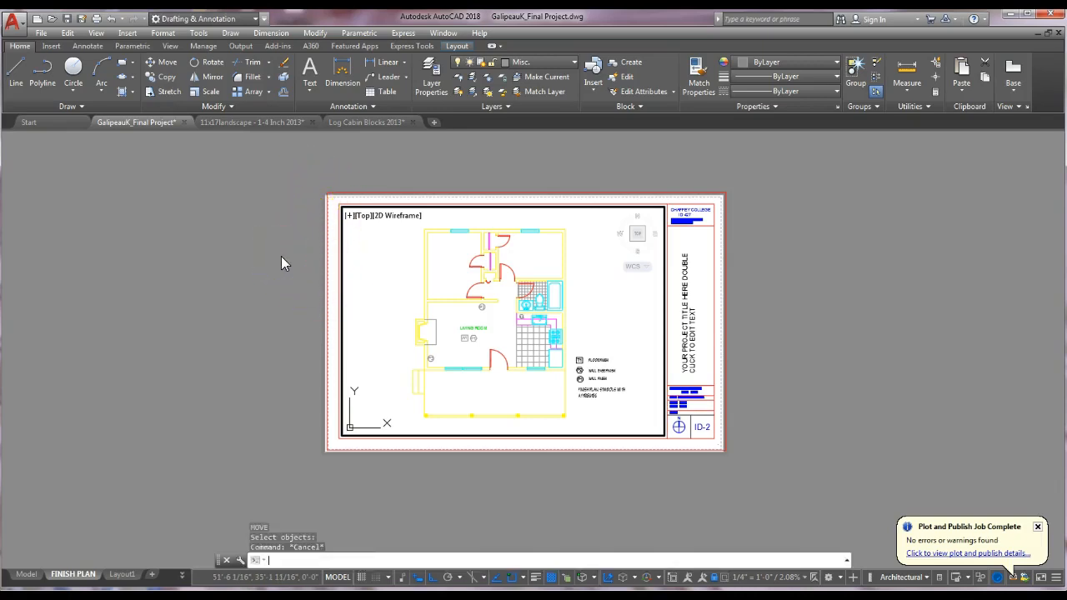
pyautogui.press('Escape')
pyautogui.press('Escape')
# Return to paper space and move the whole FINISH PLAN sheet slightly so its lower-left corner fits the page corner
pyautogui.click(280, 194)
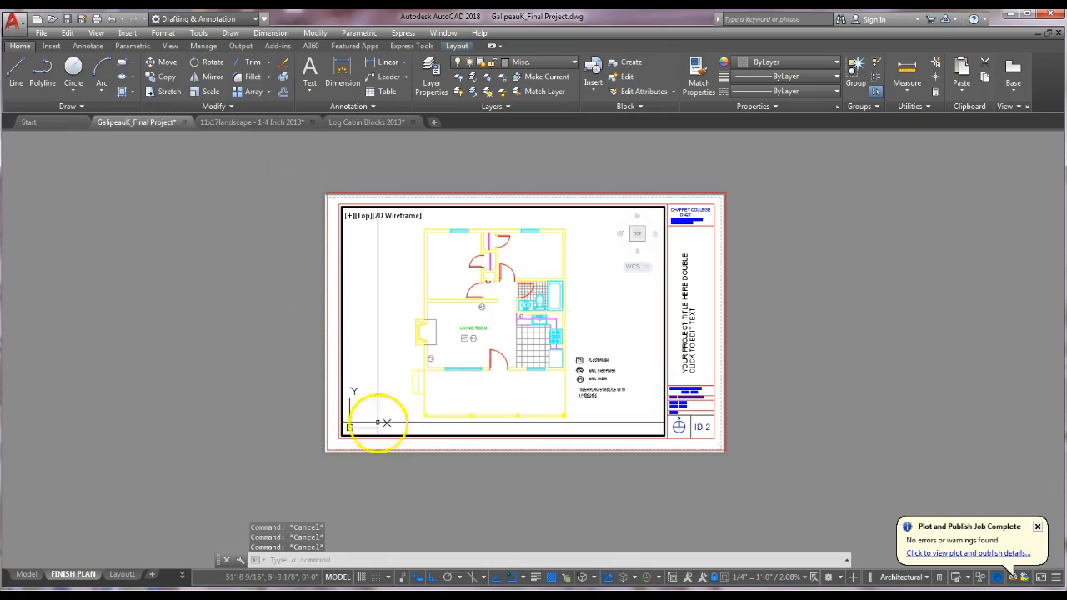
pyautogui.click(300, 448)
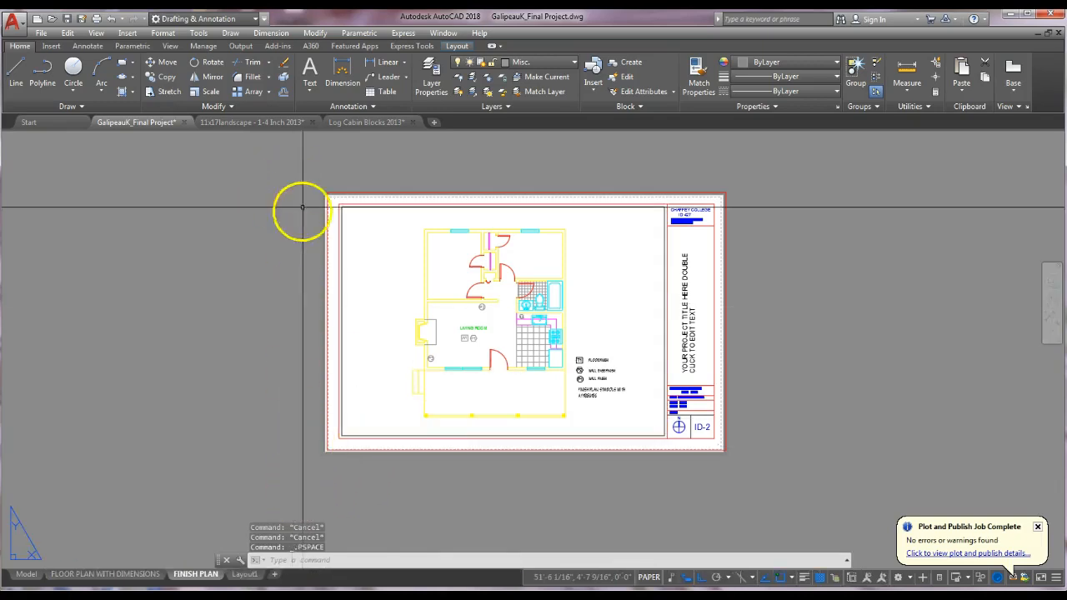
pyautogui.click(313, 164)
pyautogui.click(762, 472)
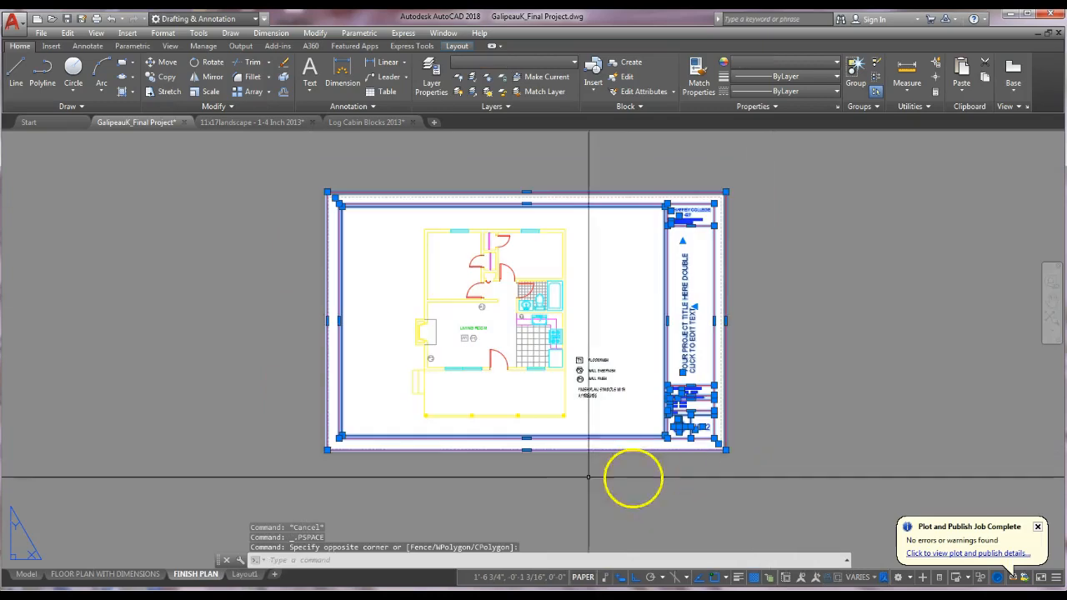
pyautogui.write('M')
pyautogui.press('Return')
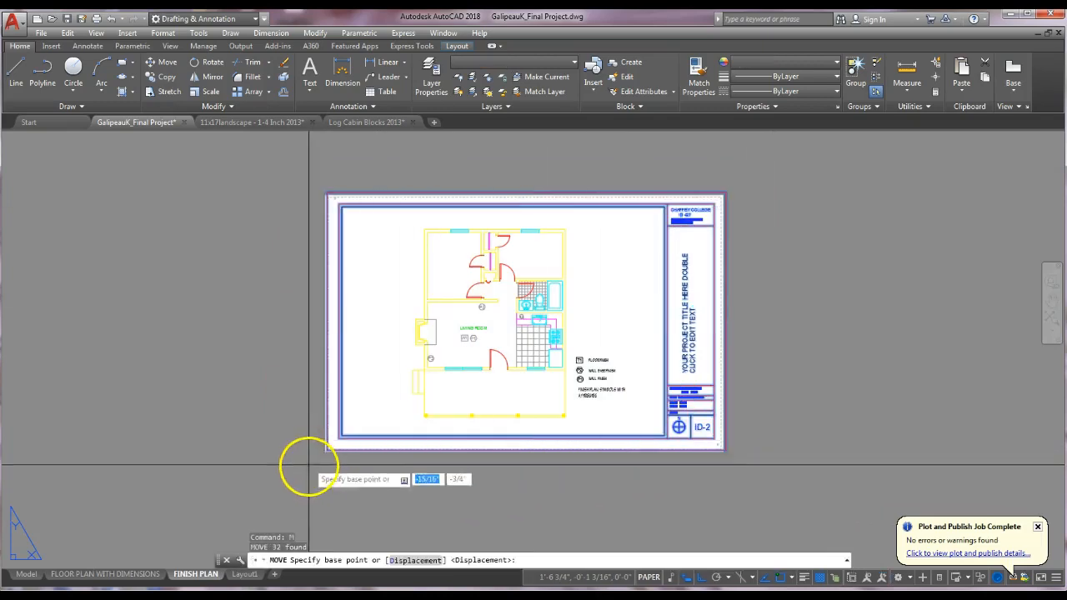
pyautogui.click(328, 451)
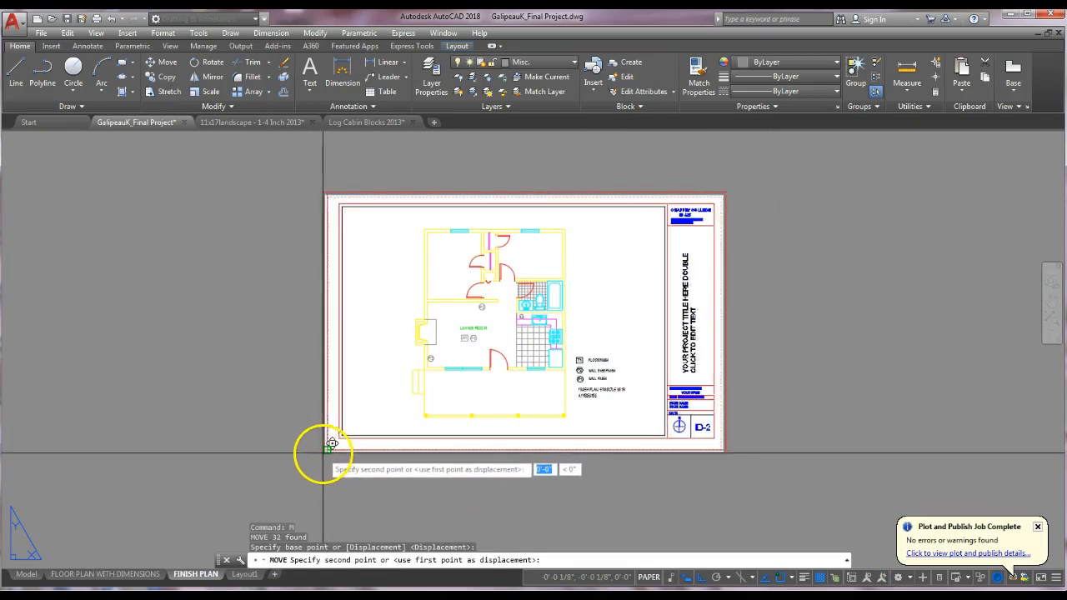
pyautogui.click(325, 452)
pyautogui.scroll(4, 325, 452)
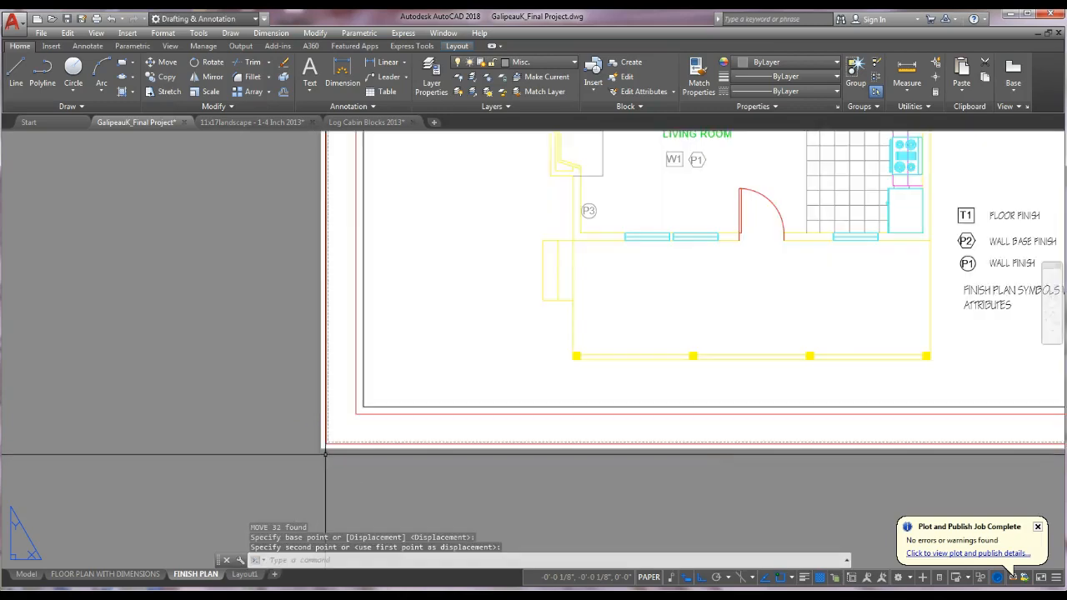
pyautogui.scroll(-6, 297, 407)
pyautogui.press('Escape')
# Move the whole FINISH PLAN sheet, title block and viewport included, straight down about 1/8" to the lower paper edge
pyautogui.click(272, 231)
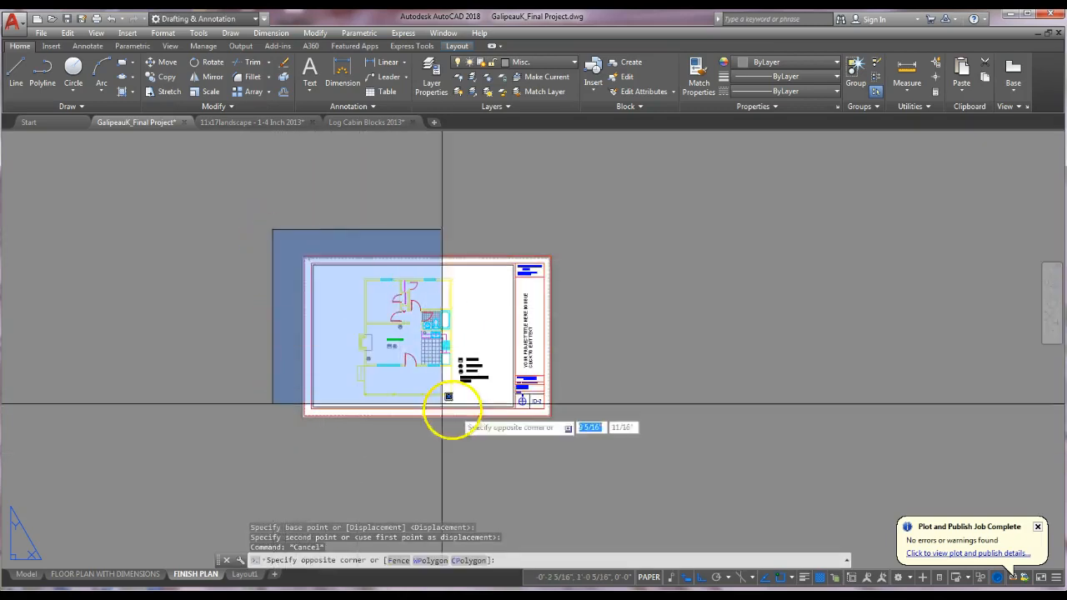
pyautogui.click(557, 459)
pyautogui.rightClick(557, 460)
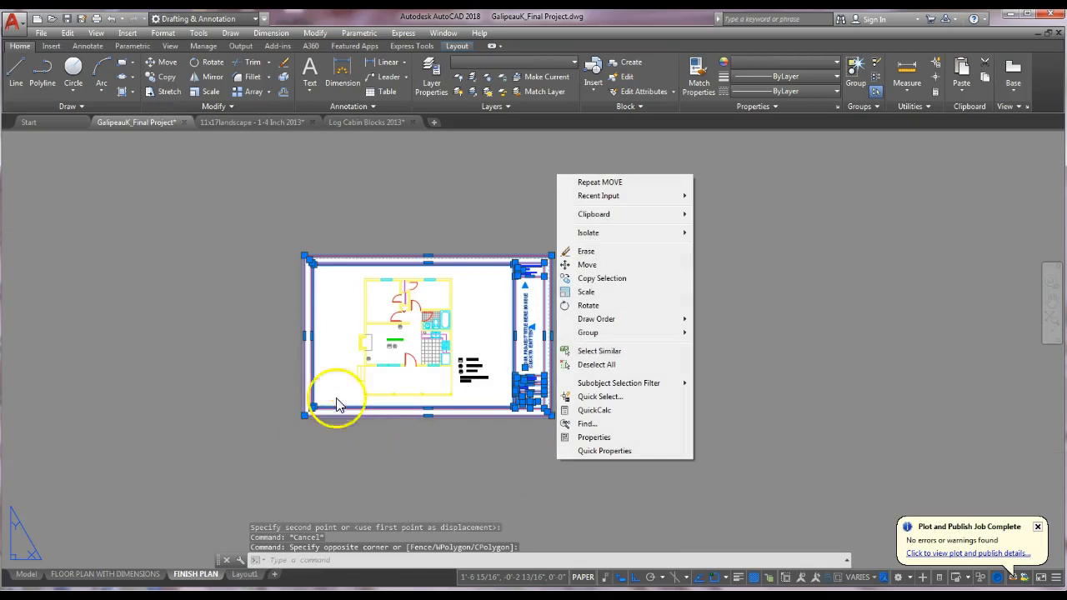
pyautogui.click(583, 182)
pyautogui.scroll(5, 294, 418)
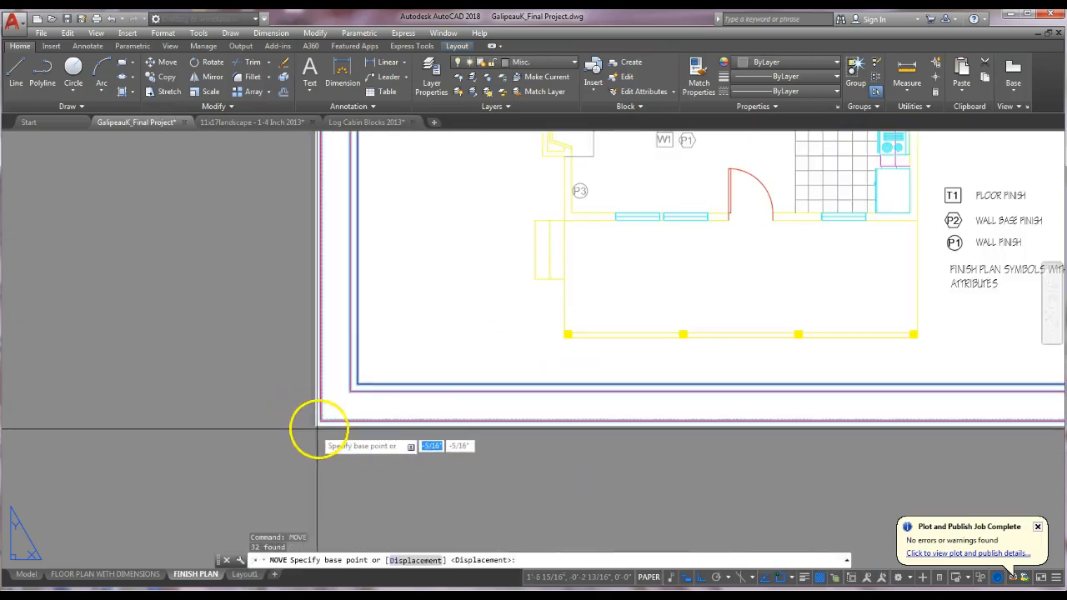
pyautogui.click(318, 426)
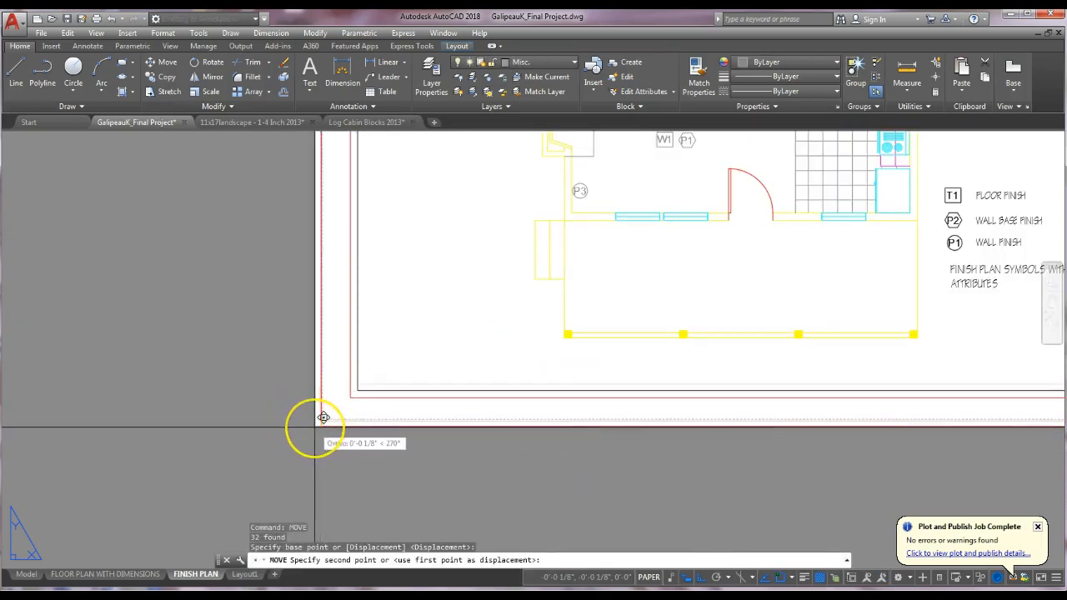
pyautogui.click(315, 427)
pyautogui.press('Return')
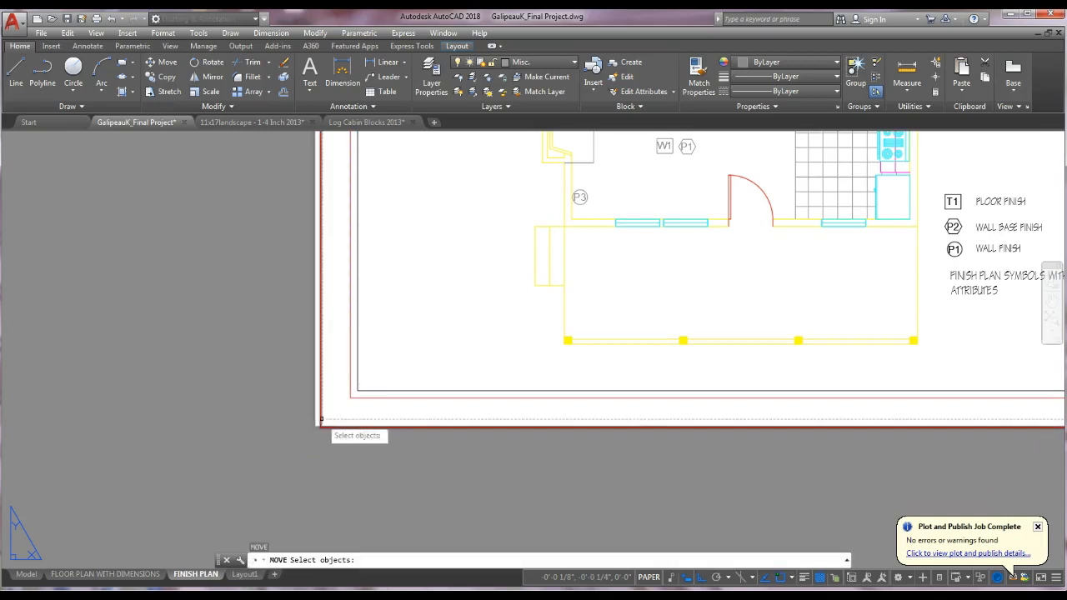
pyautogui.scroll(-5, 322, 422)
pyautogui.press('Escape')
pyautogui.press('Escape')
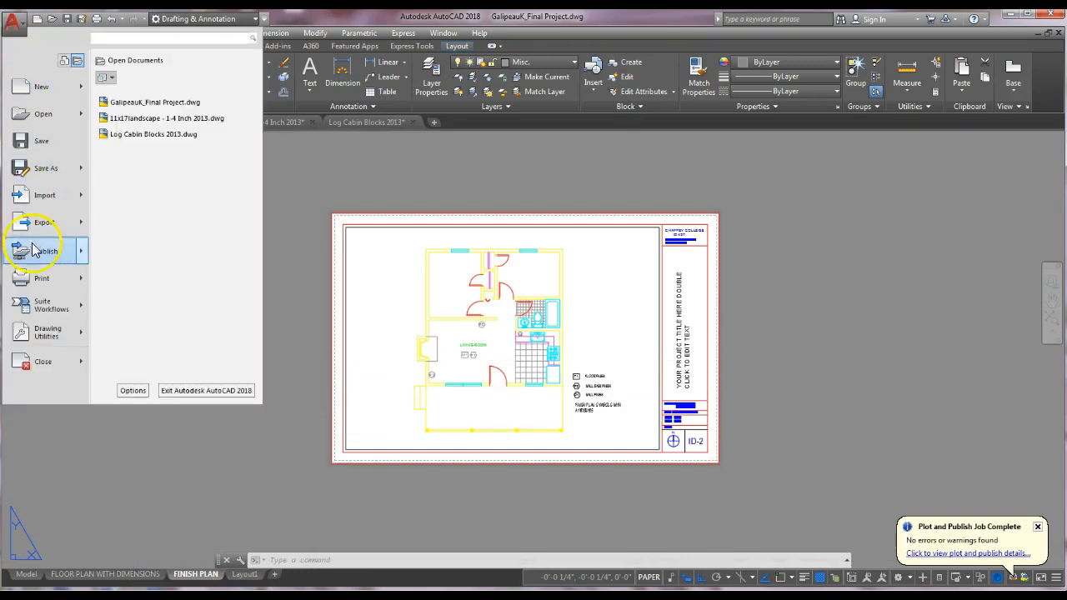
# Preview the FINISH PLAN layout's plot to check the sheet's placement on the paper, and close the preview
pyautogui.moveTo(41, 280)
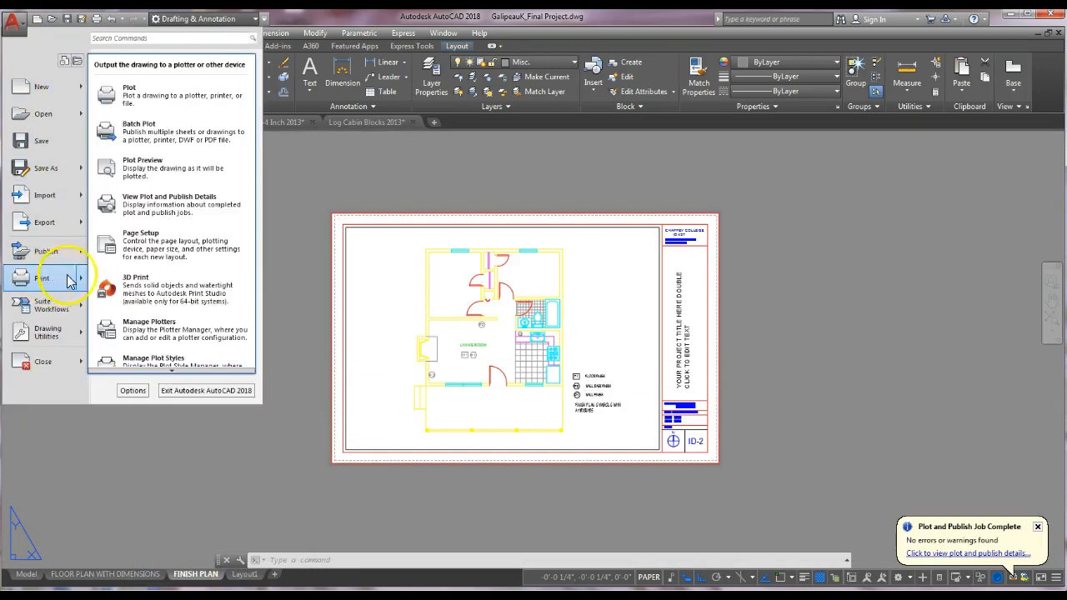
pyautogui.click(162, 167)
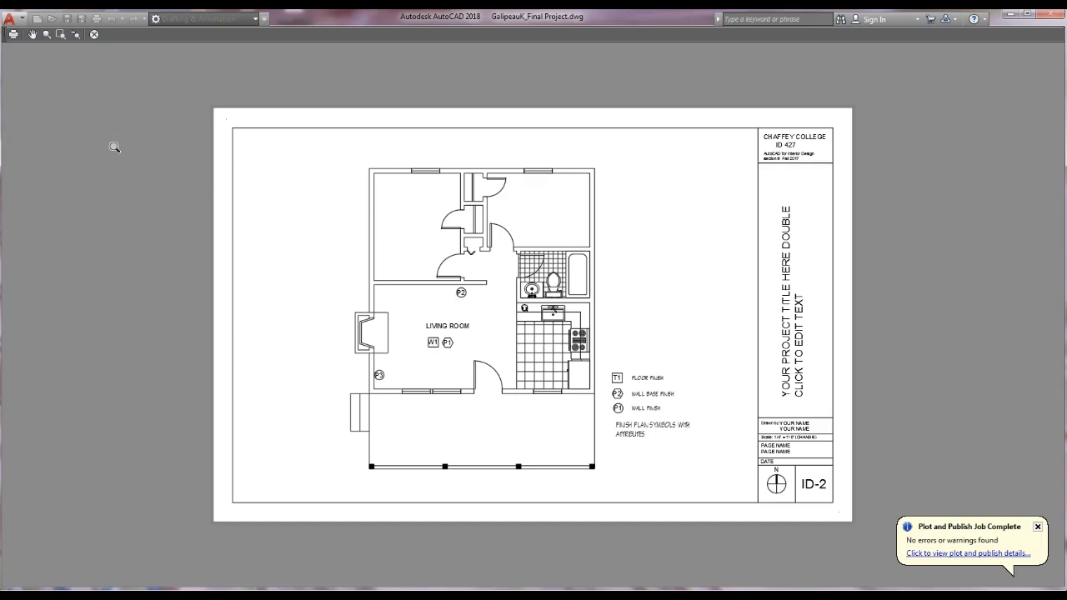
pyautogui.press('Escape')
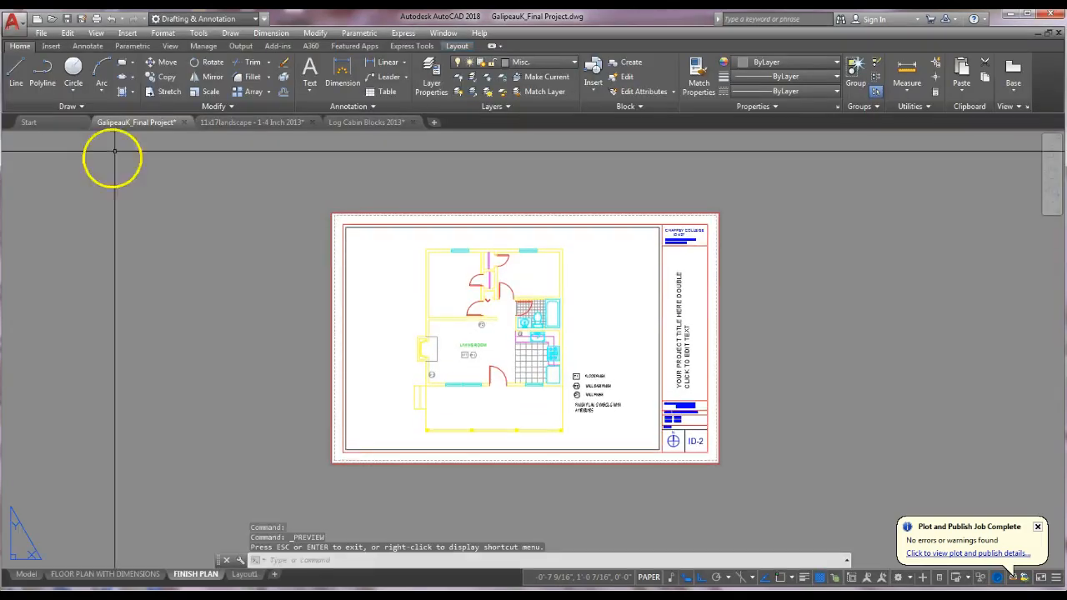